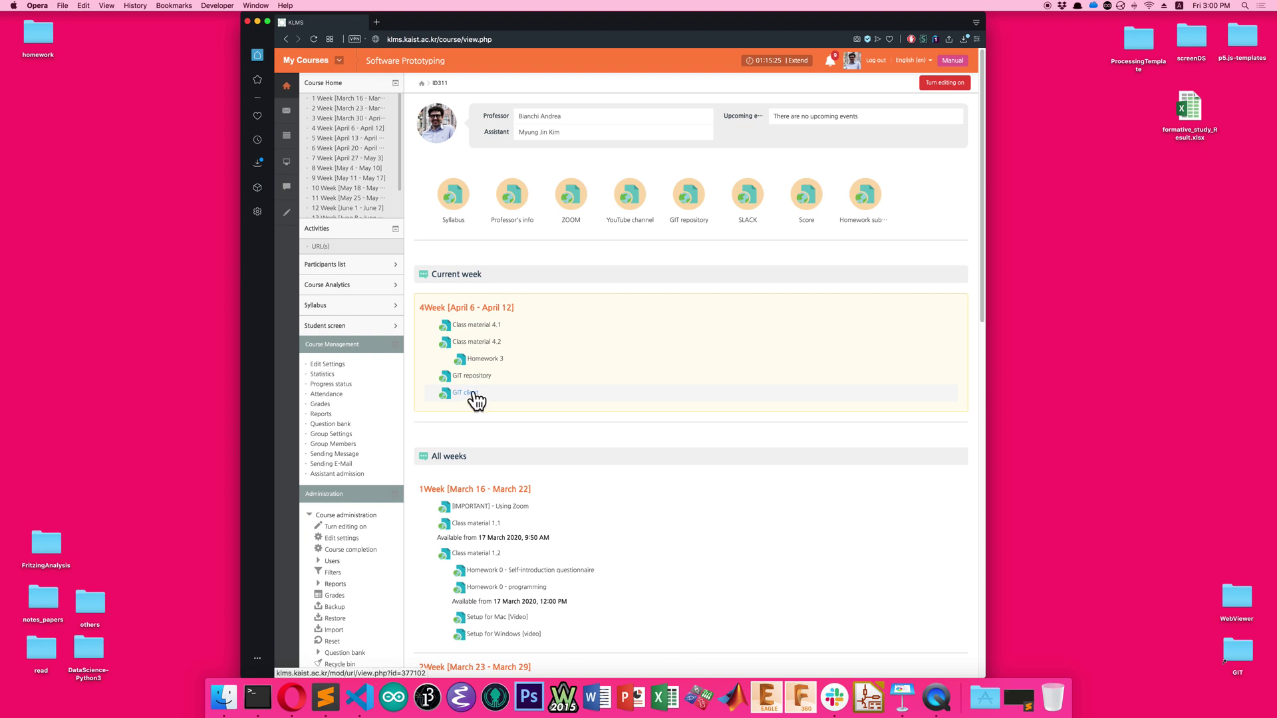
# Open the GIT client download page and the GIT repository page from the course's current week, ending on the ID311-SP repository.
pyautogui.click(472, 392)
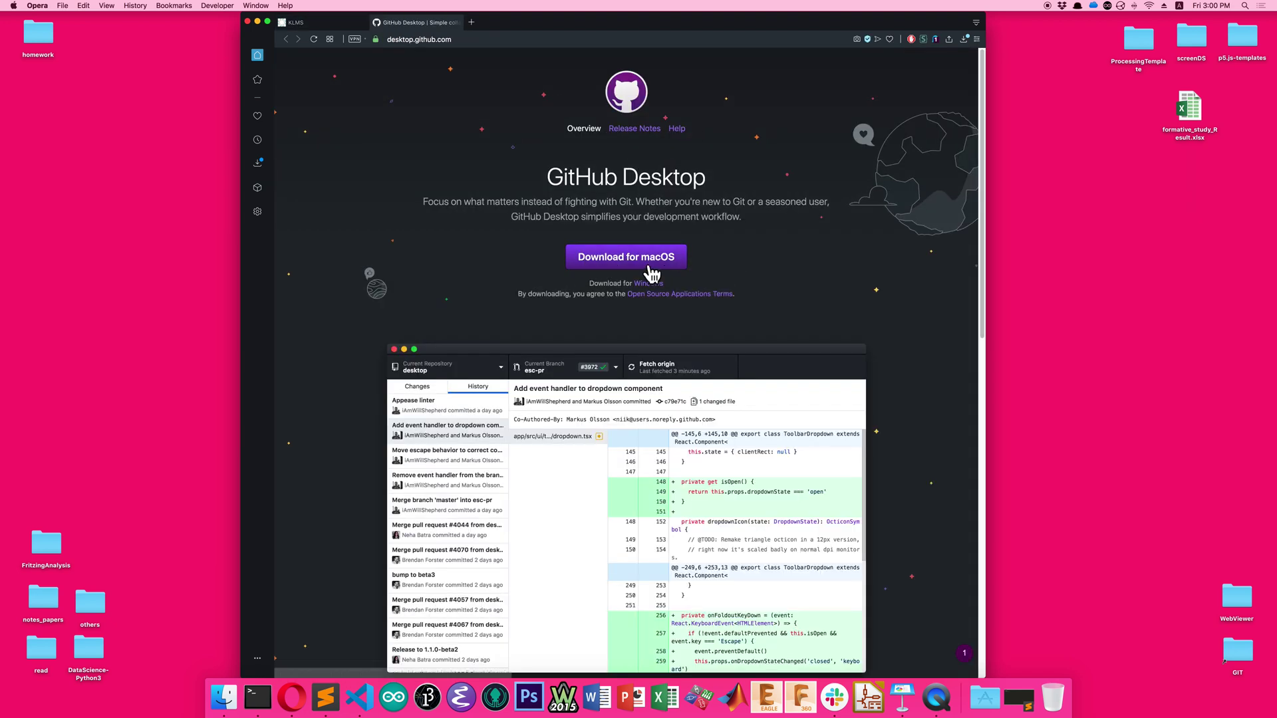
pyautogui.click(312, 22)
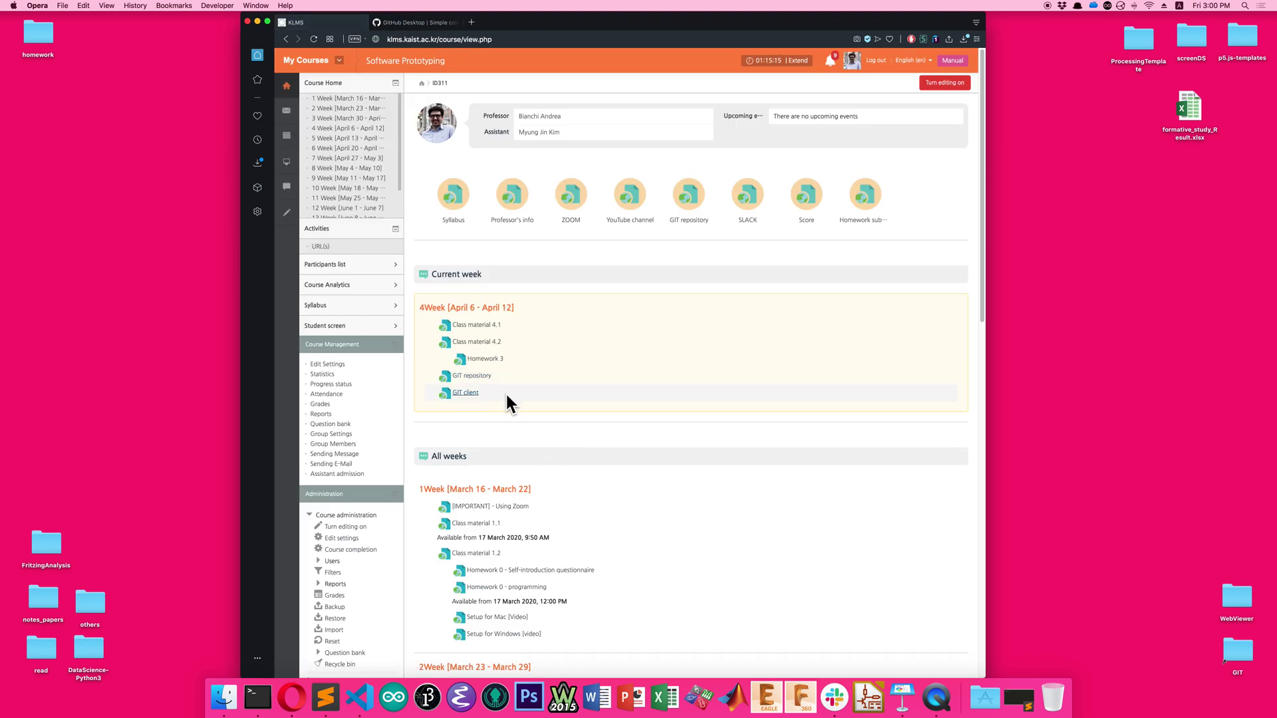
pyautogui.click(477, 377)
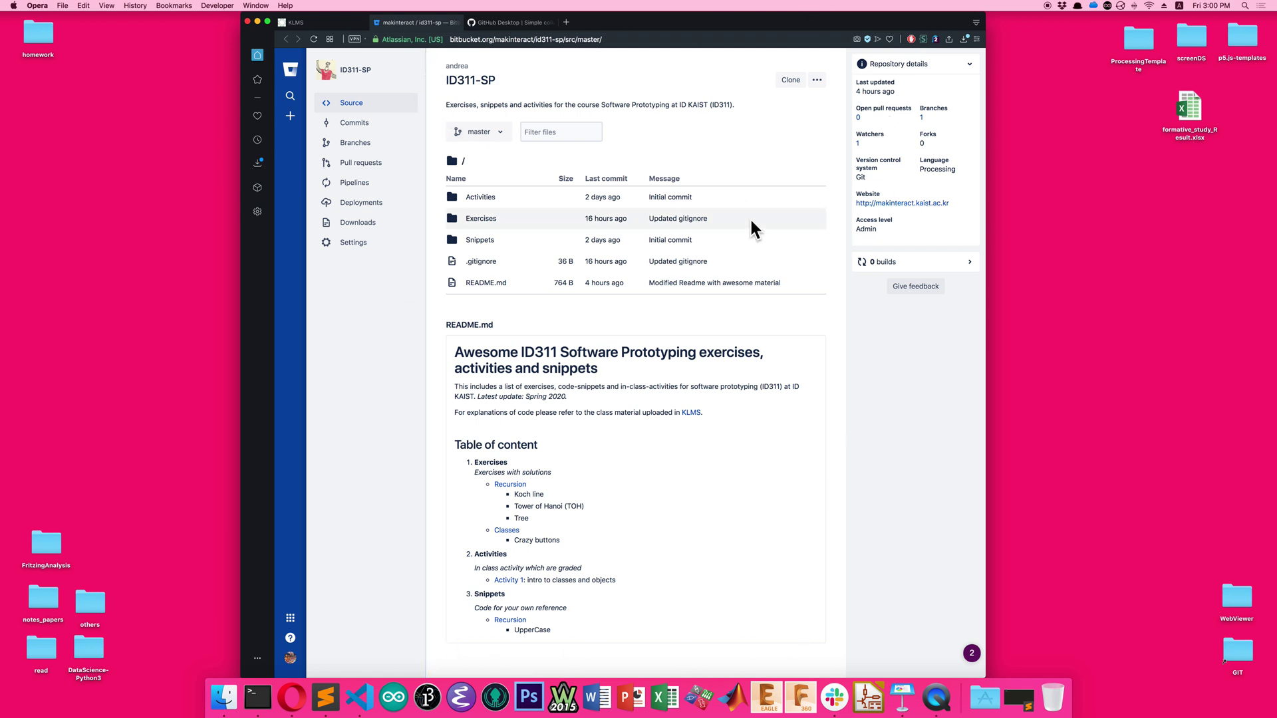
pyautogui.moveTo(659, 19); pyautogui.dragTo(609, 16)
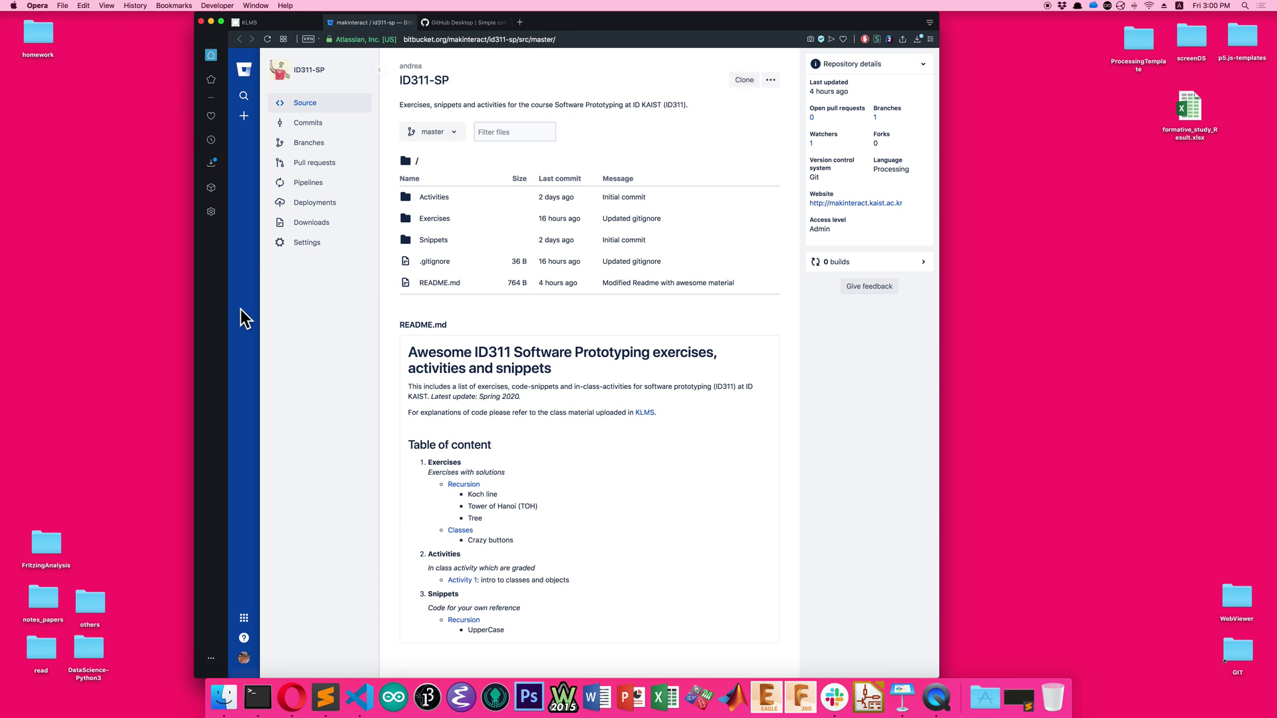
pyautogui.click(247, 22)
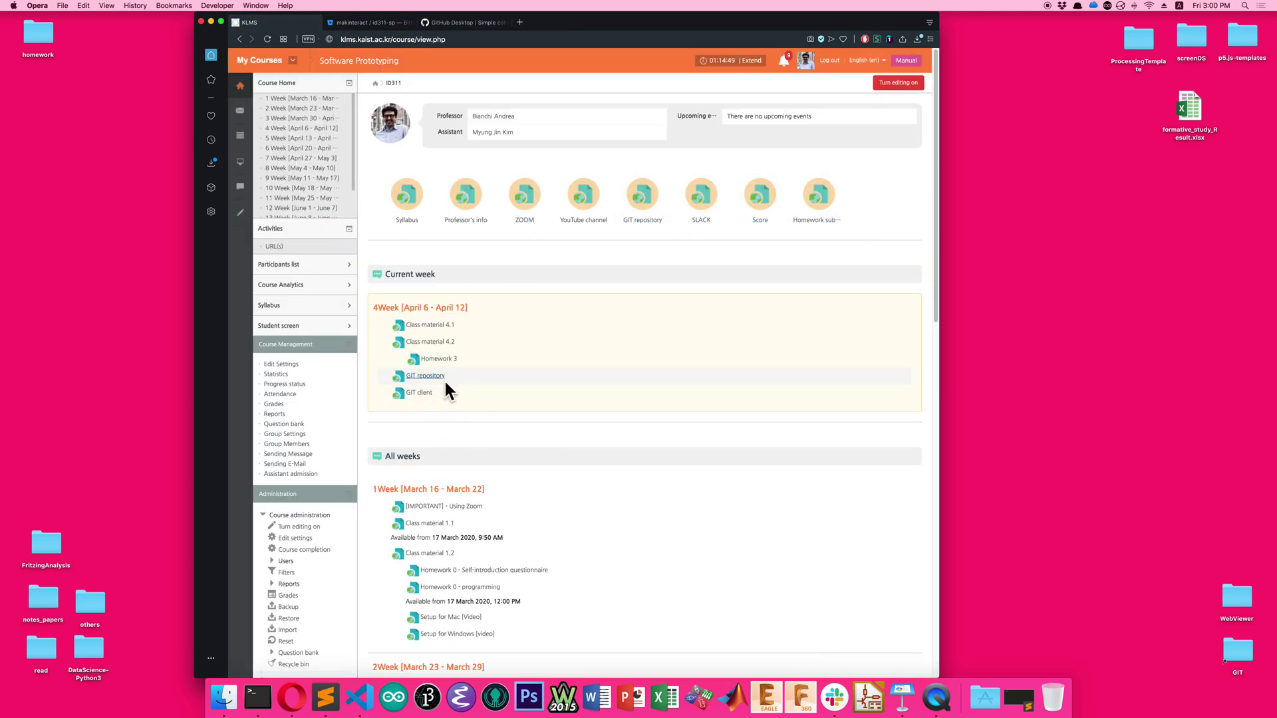
pyautogui.click(370, 24)
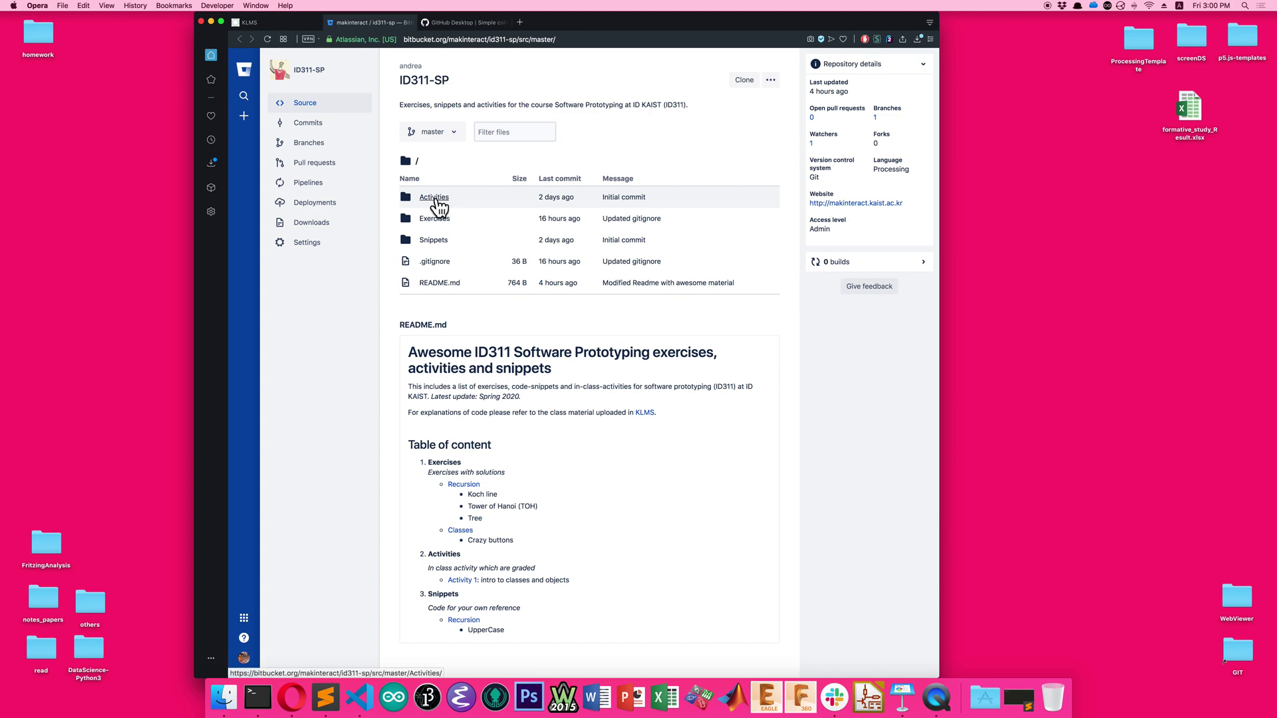
# Copy only the HTTPS address of the ID311-SP repository from its clone command, without the "git clone" prefix.
pyautogui.click(743, 81)
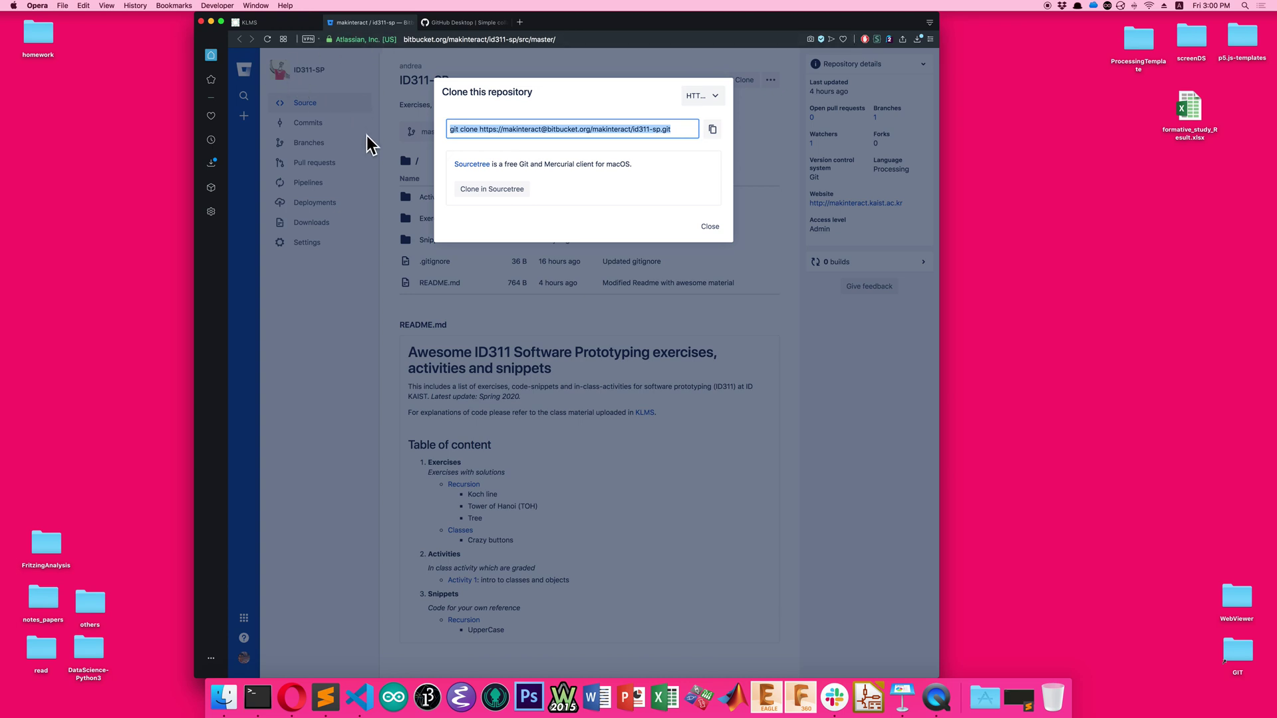
pyautogui.click(475, 129)
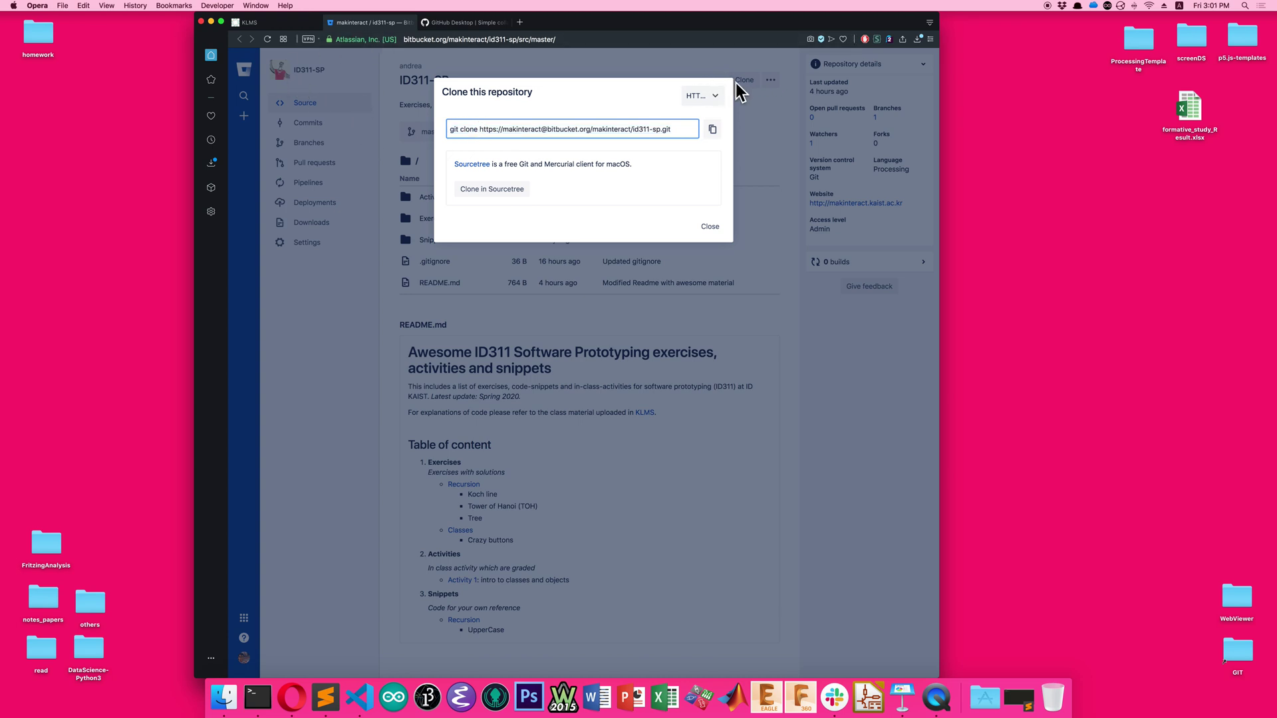
pyautogui.click(710, 229)
pyautogui.click(745, 84)
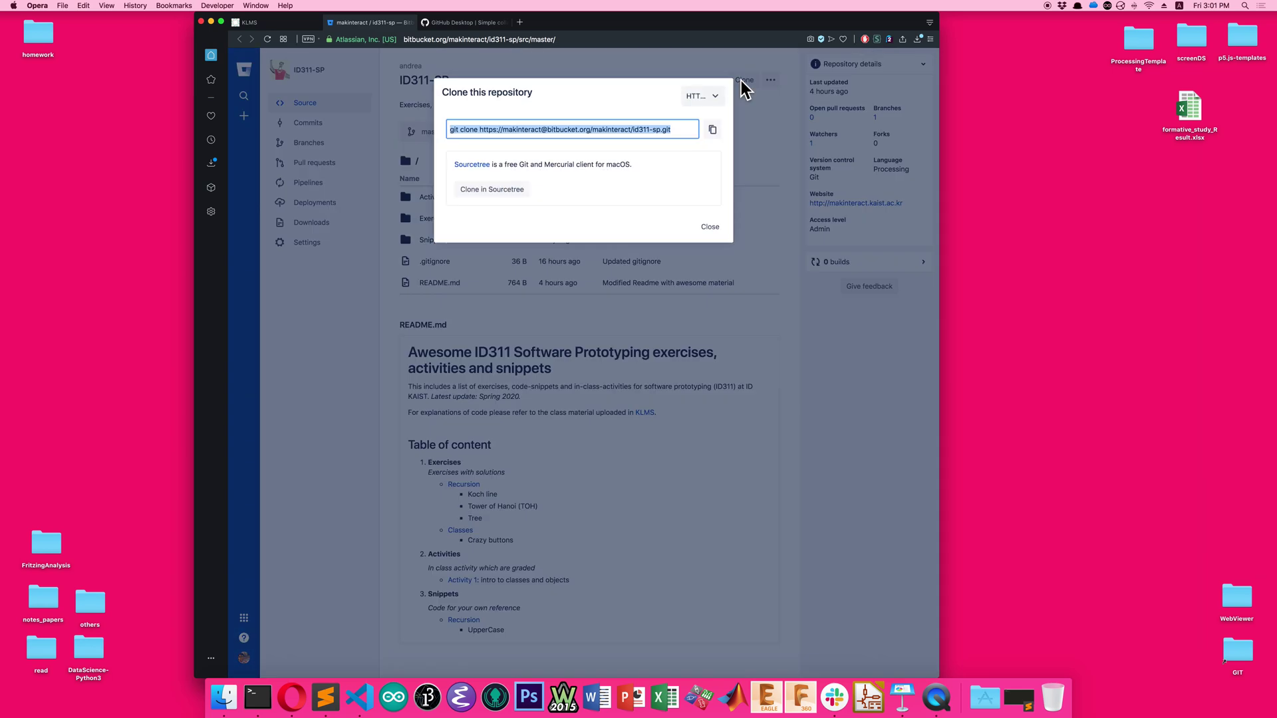
pyautogui.click(486, 129)
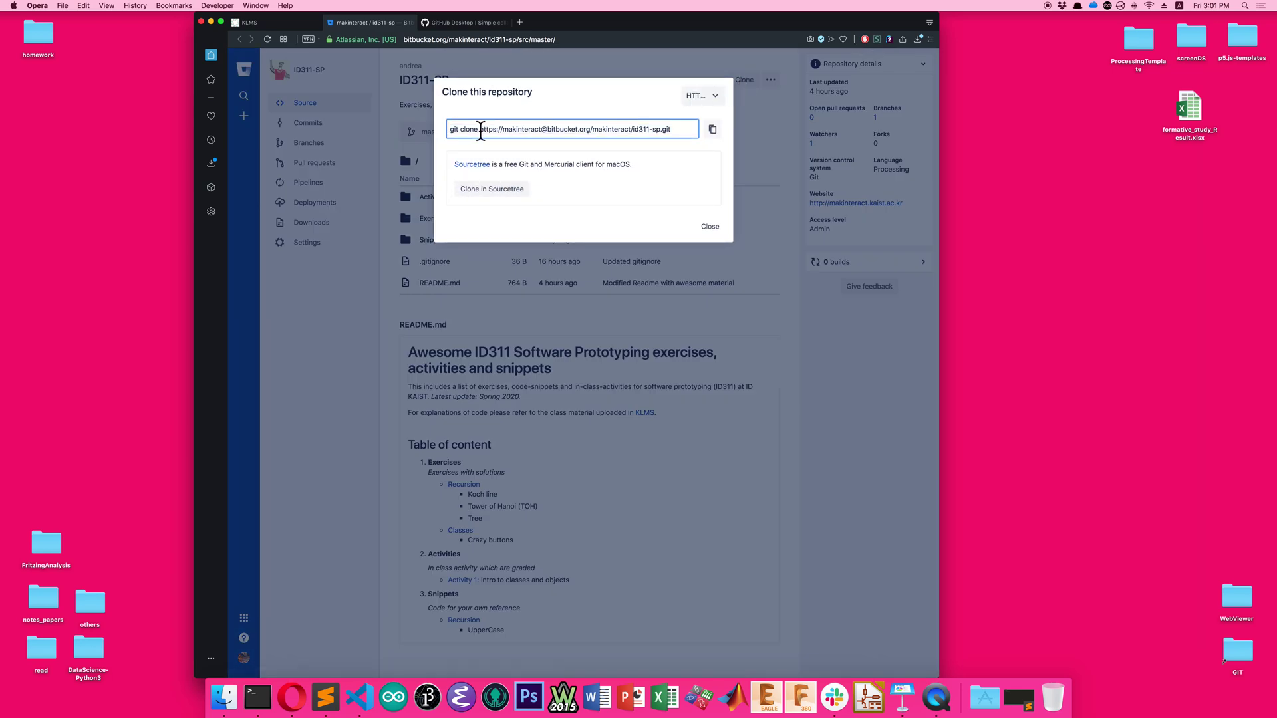
pyautogui.moveTo(480, 129); pyautogui.dragTo(685, 130)
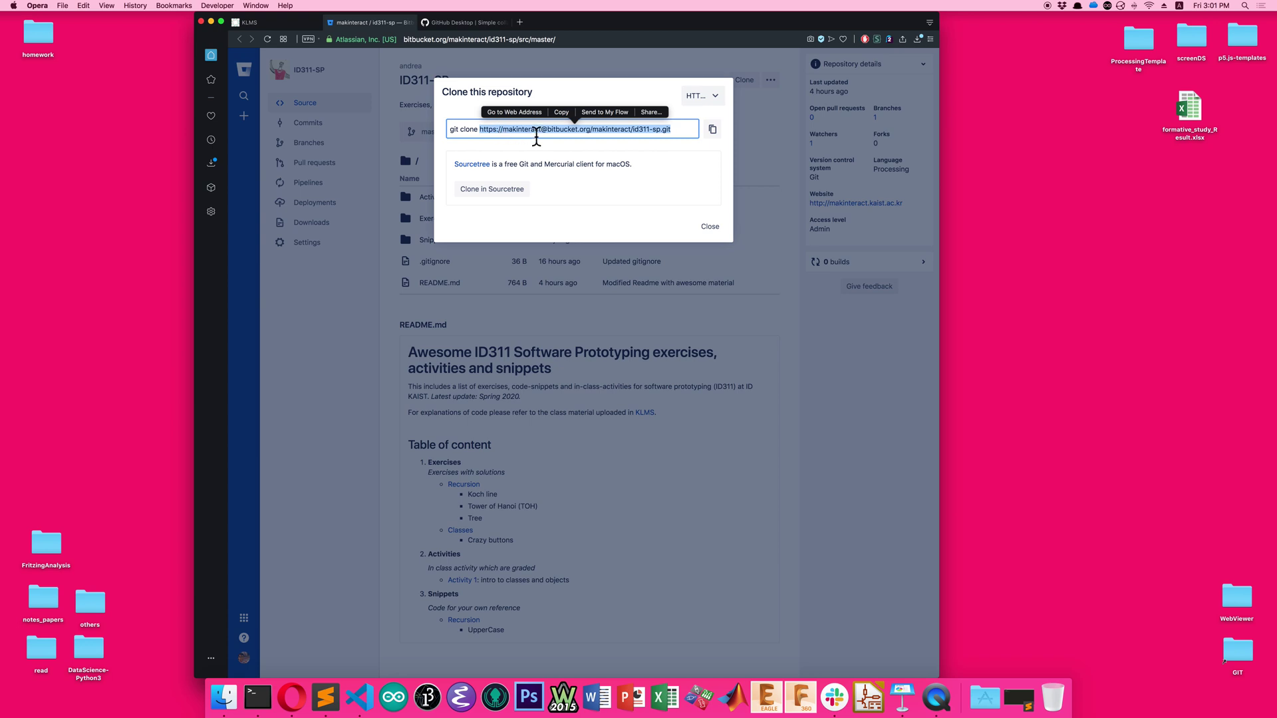
pyautogui.click(562, 112)
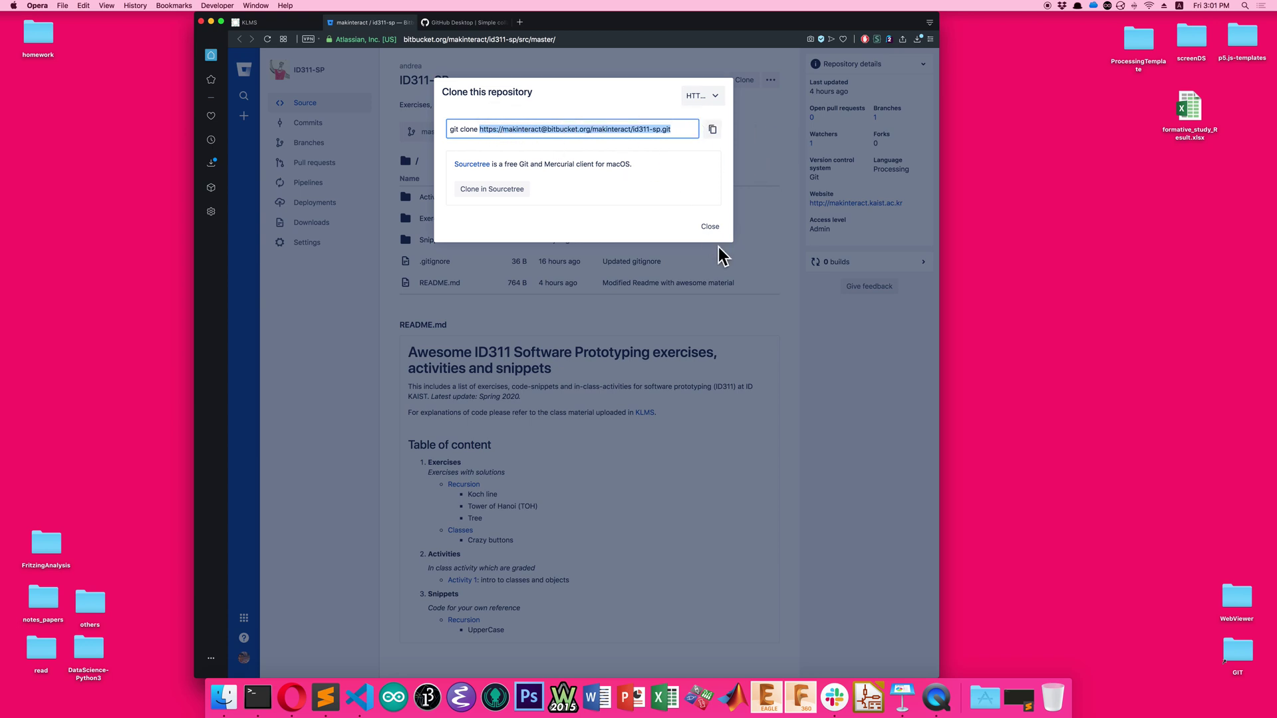
pyautogui.click(711, 227)
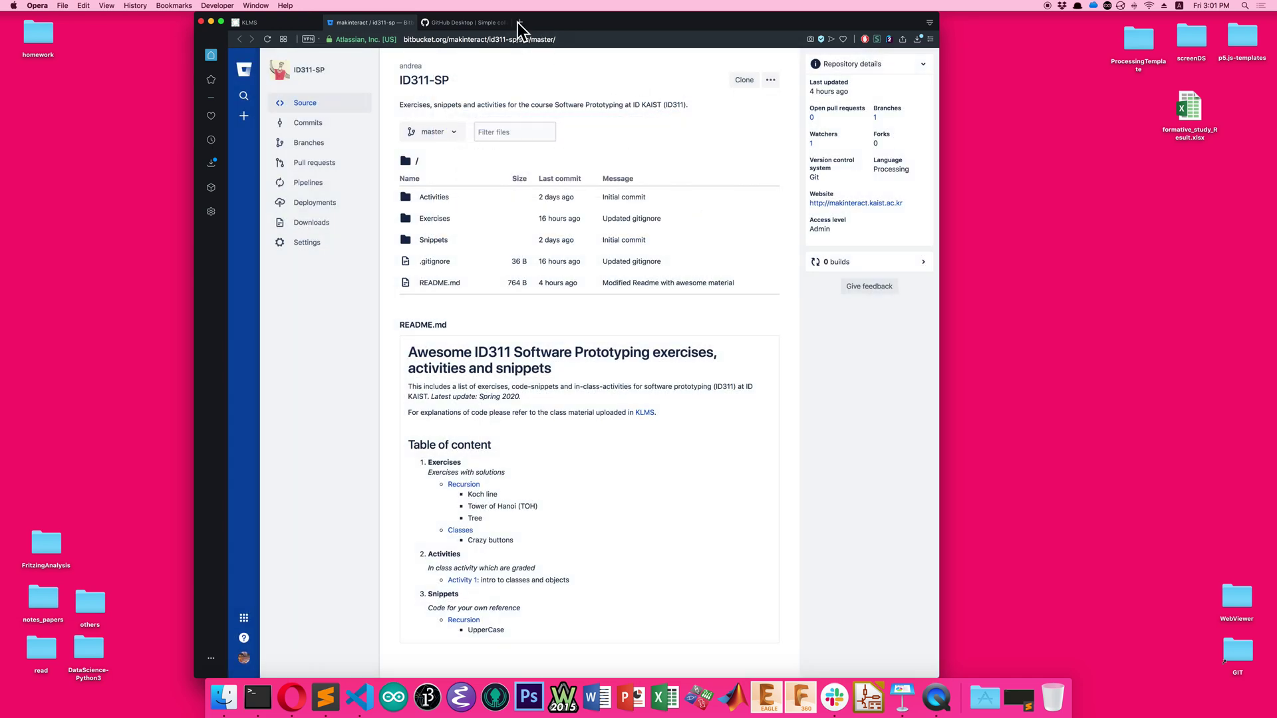
# Check the copied repository address by loading it in a new browser tab, and close that tab.
pyautogui.click(520, 23)
pyautogui.press('super+v')
pyautogui.press('Return')
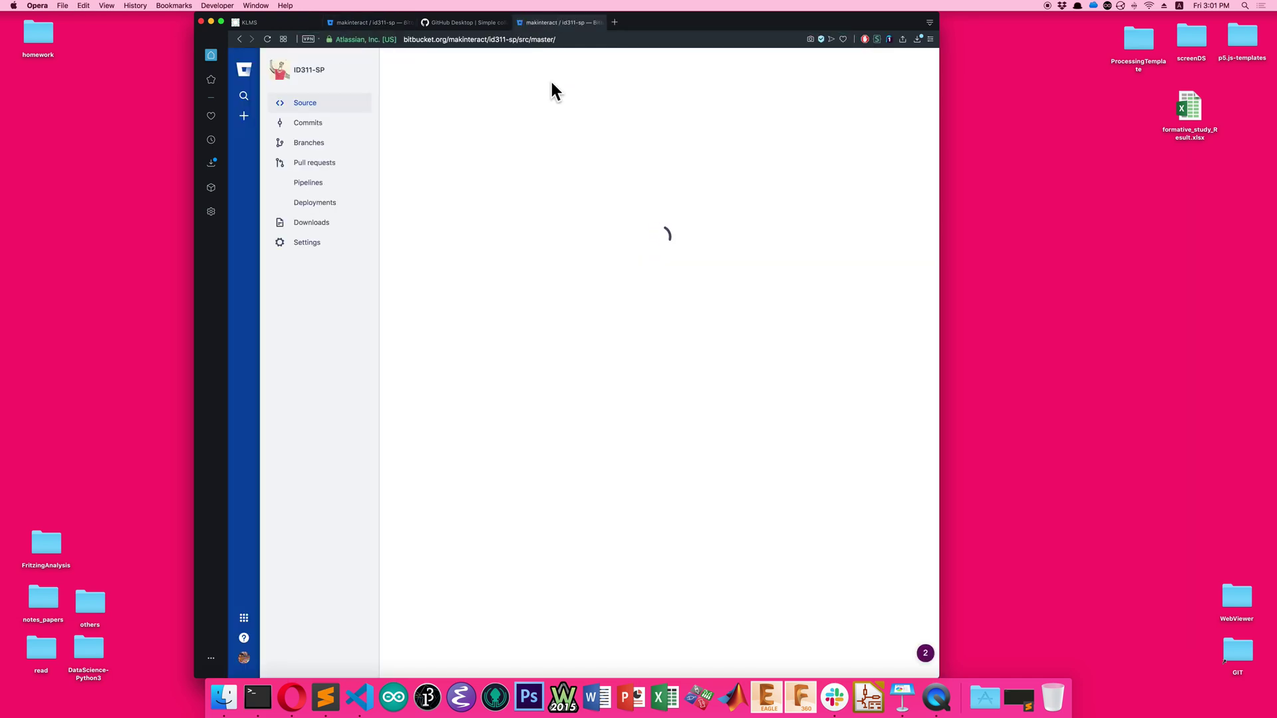
pyautogui.click(520, 23)
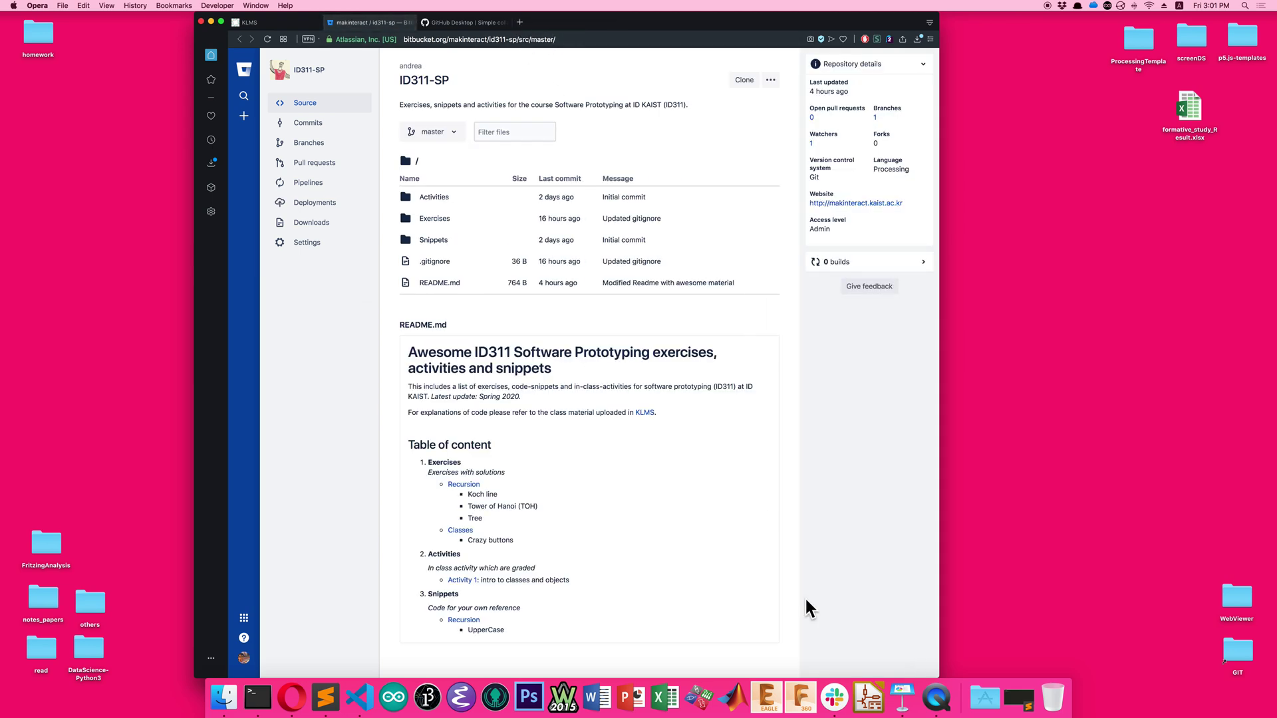
# Launch GitHub Desktop by searching the application launcher for "git", and minimize the browser window.
pyautogui.hotkey('alt', 'space')
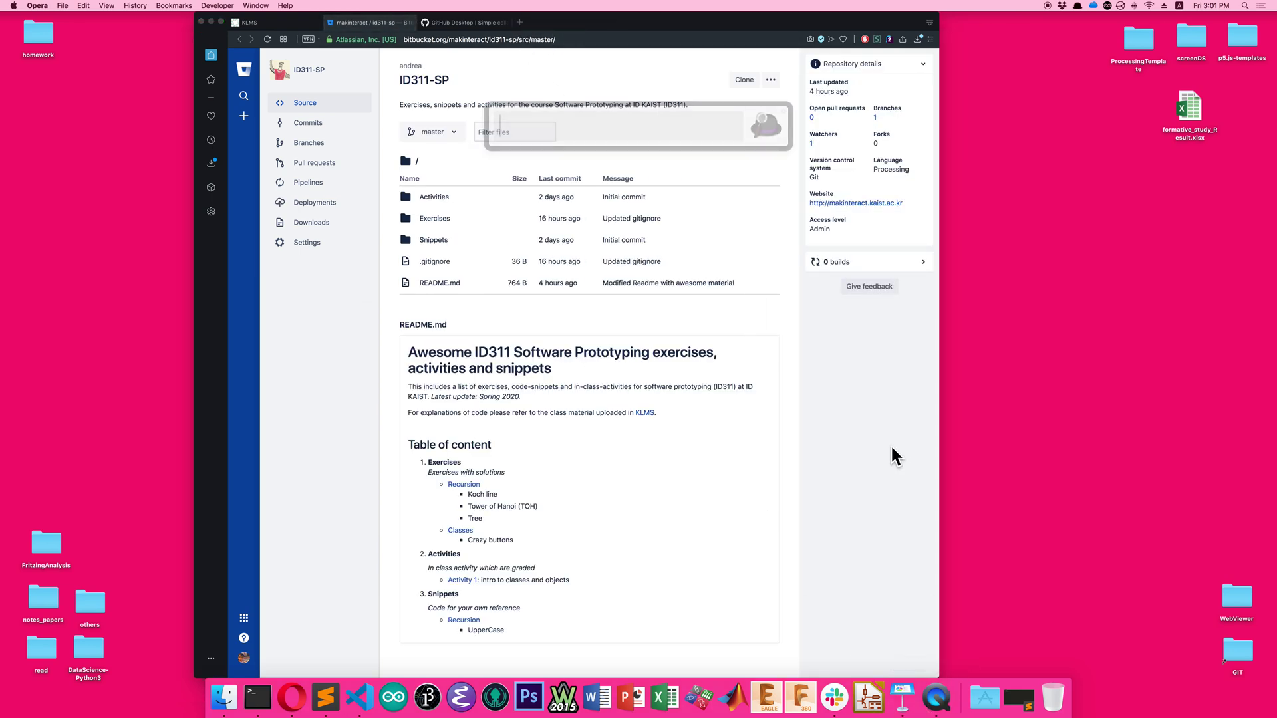
pyautogui.write('it')
pyautogui.press('BackSpace')
pyautogui.press('BackSpace')
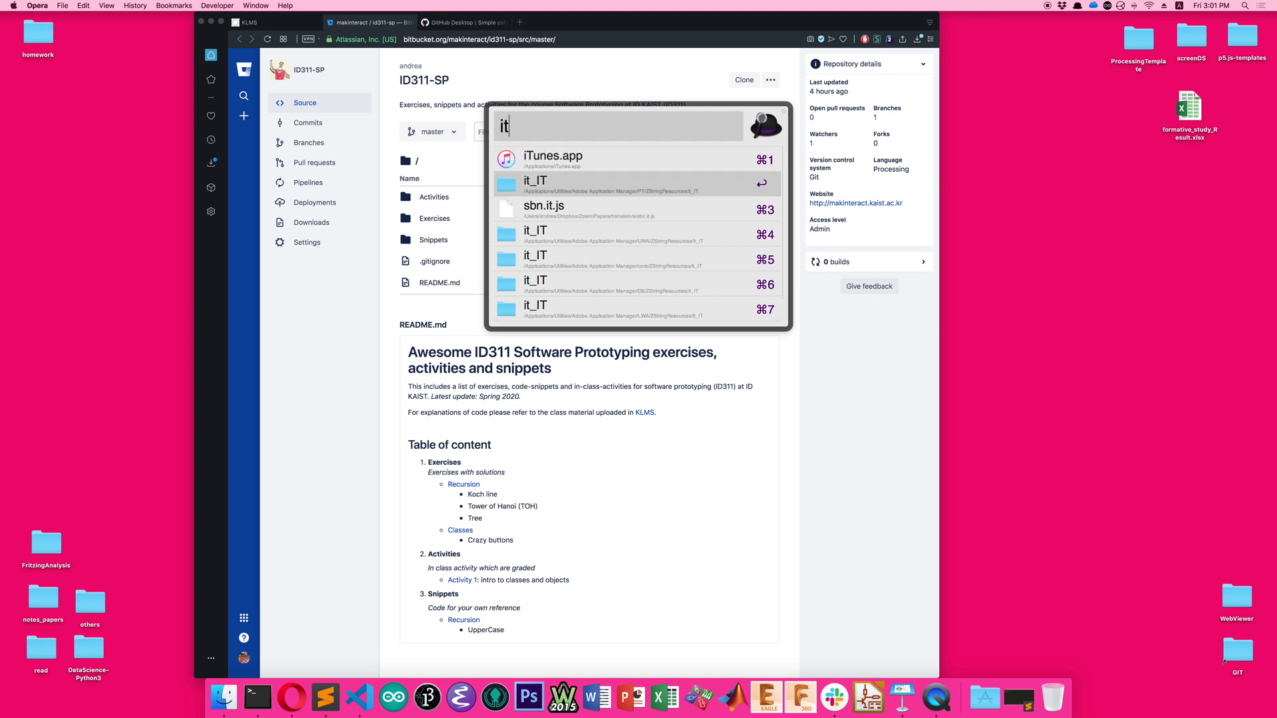
pyautogui.write('git')
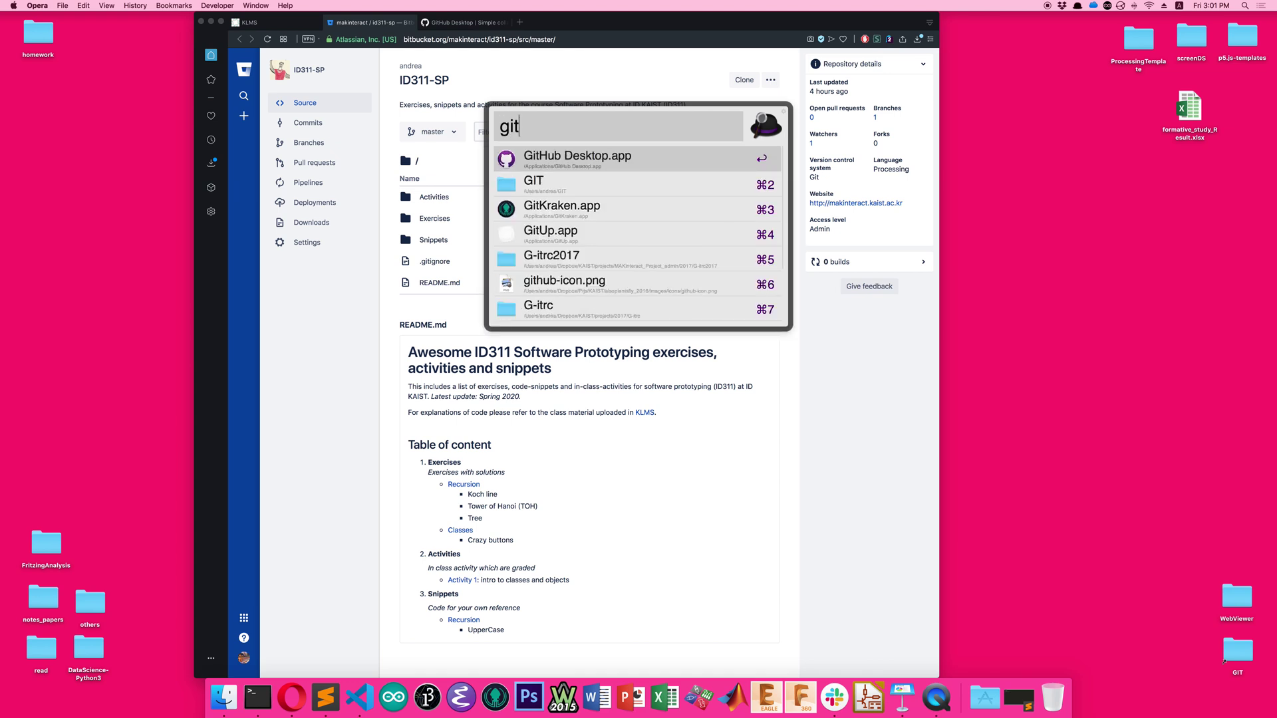
pyautogui.press('Return')
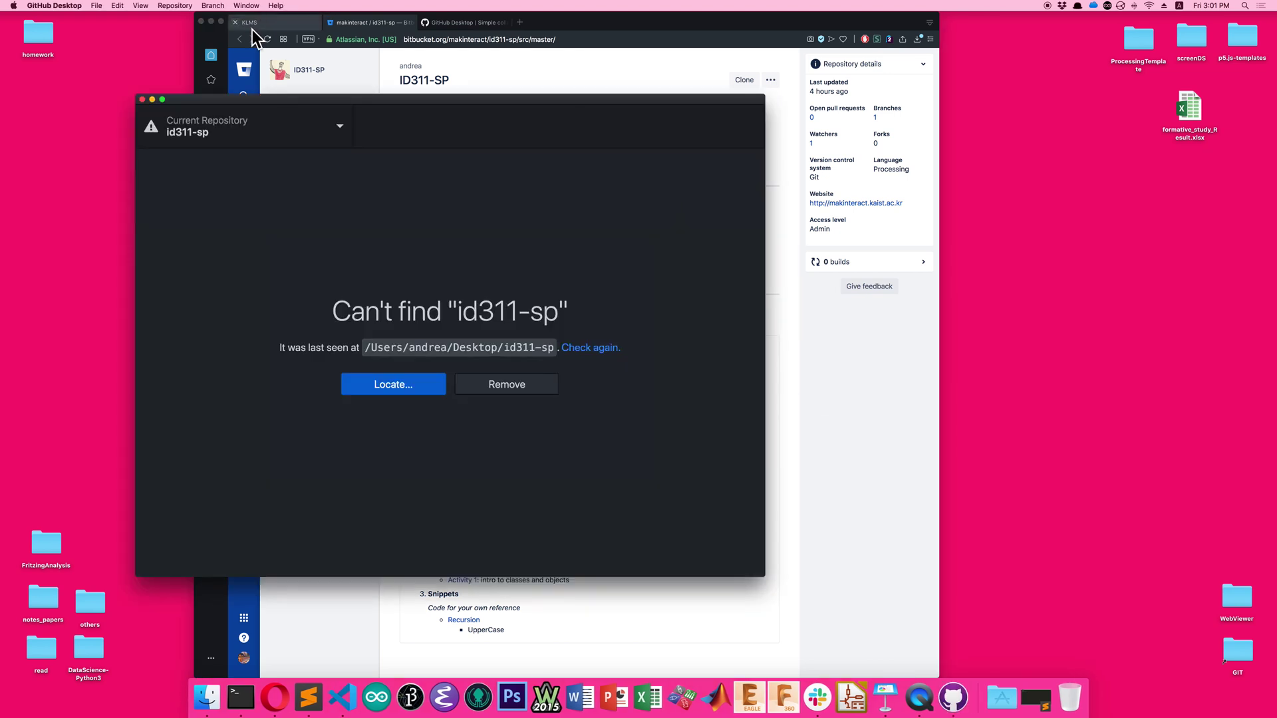
pyautogui.click(212, 22)
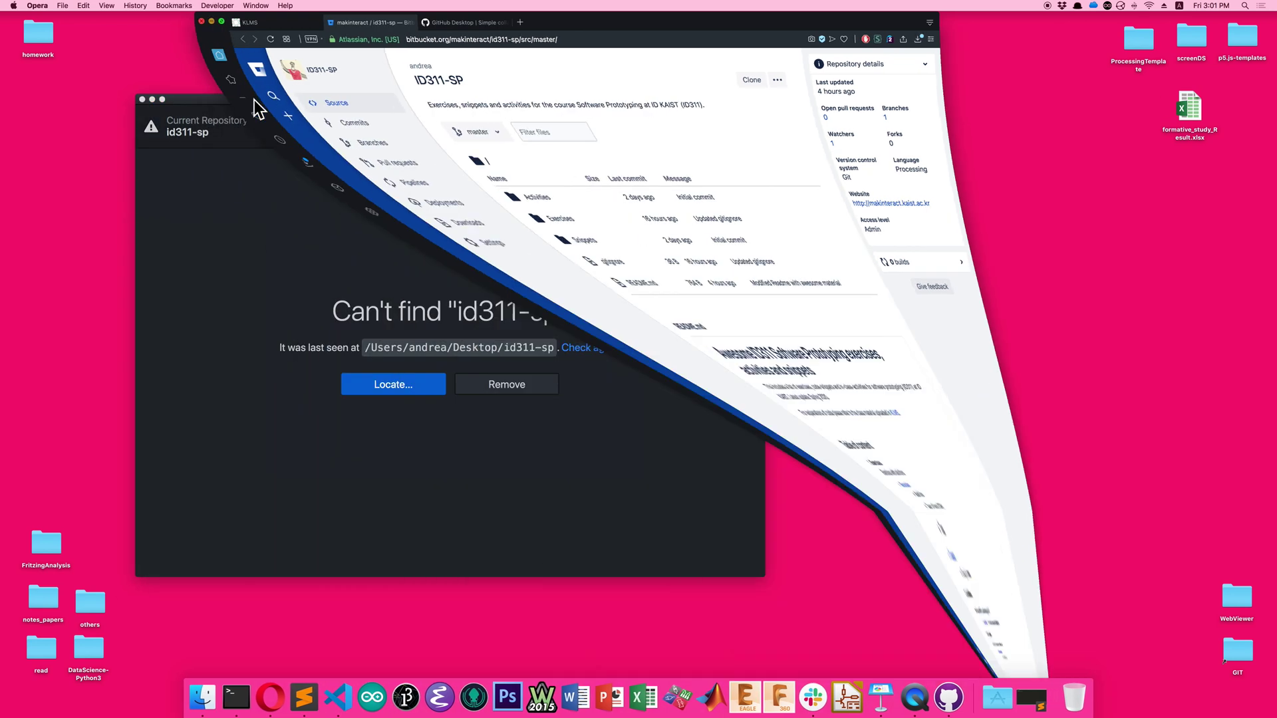
# Remove the missing id311-sp repository from GitHub Desktop's repository list and reposition the application window.
pyautogui.moveTo(277, 99); pyautogui.dragTo(431, 95)
pyautogui.click(486, 124)
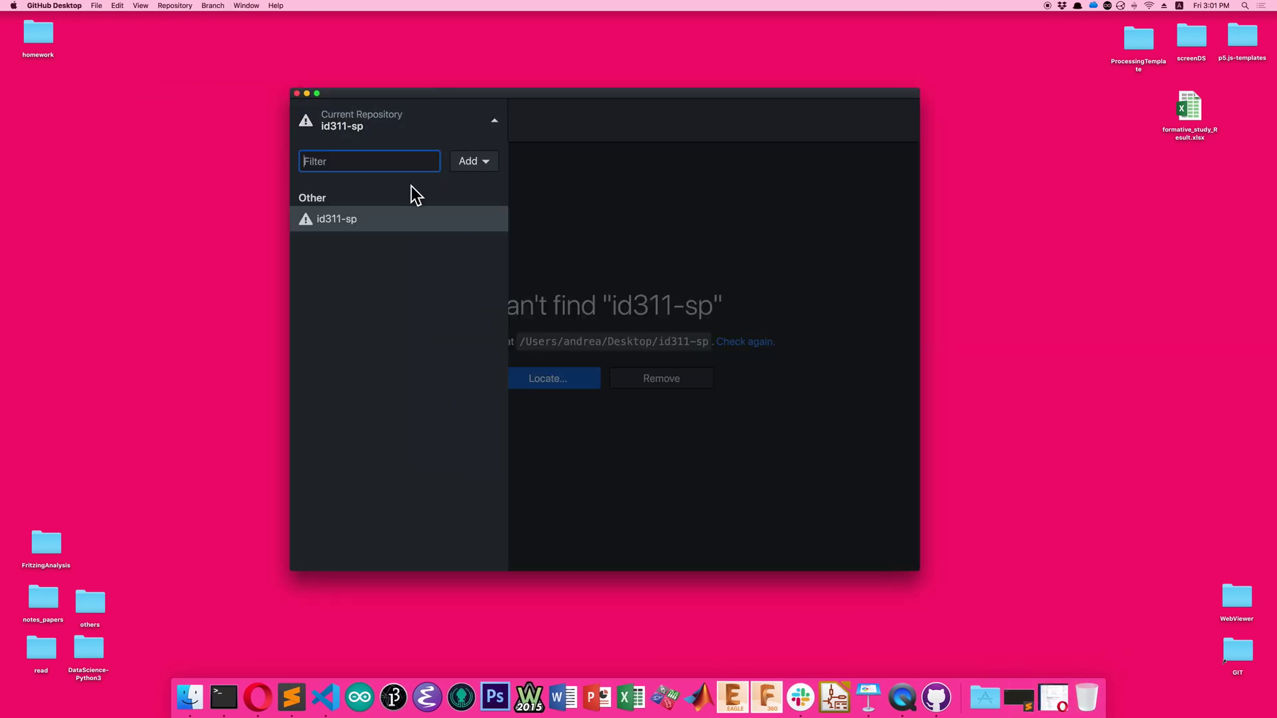
pyautogui.rightClick(374, 221)
pyautogui.click(406, 260)
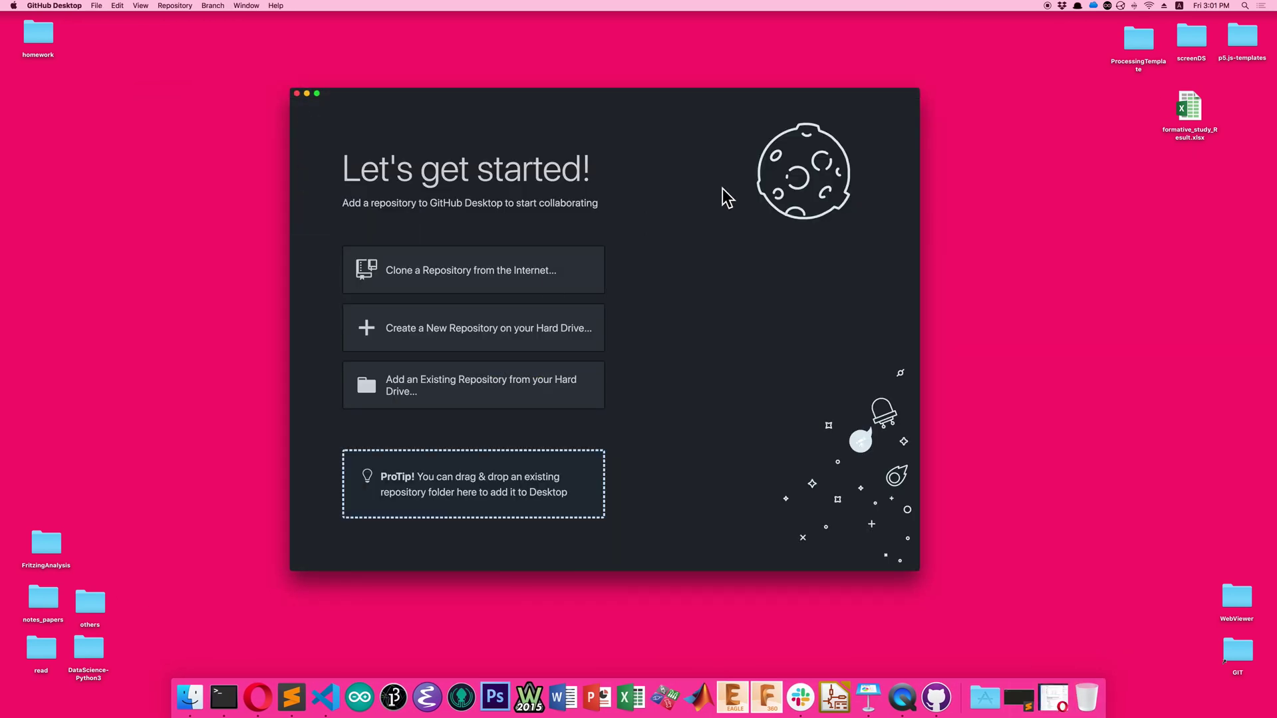
pyautogui.moveTo(672, 99); pyautogui.dragTo(719, 63)
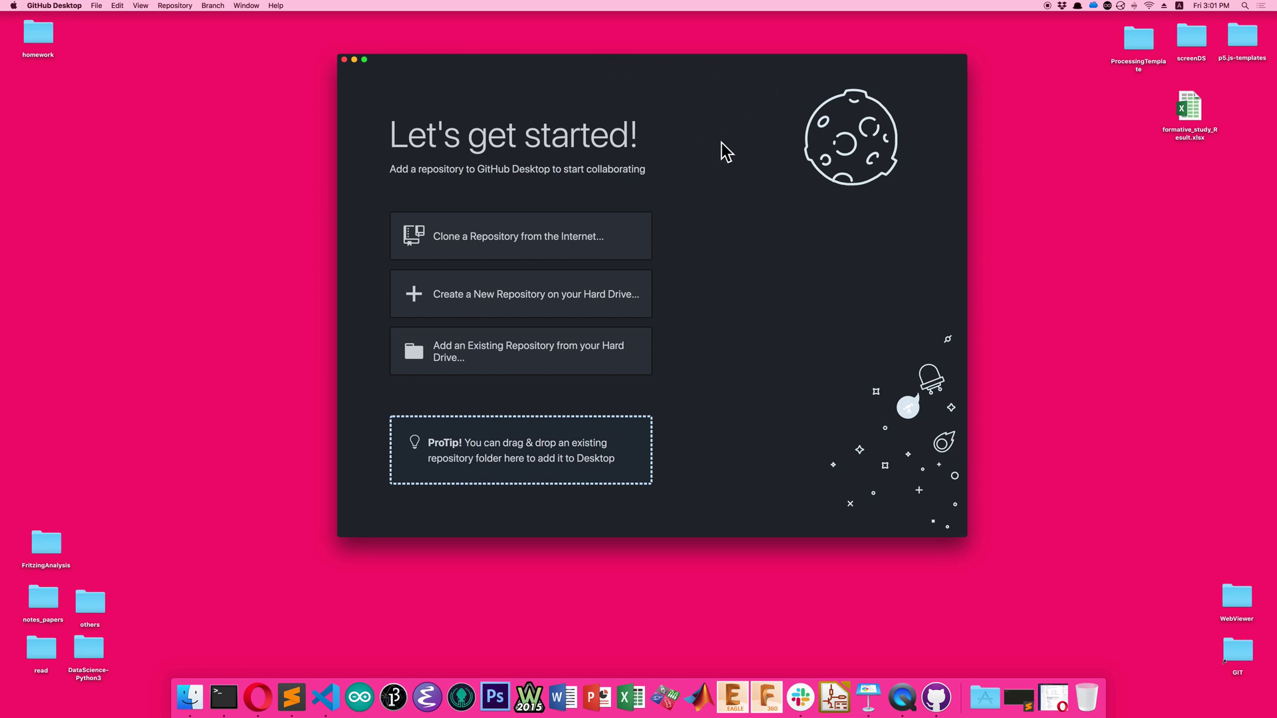
# Clone the repository from the copied Bitbucket URL into the id311-sp folder on the Desktop.
pyautogui.click(526, 248)
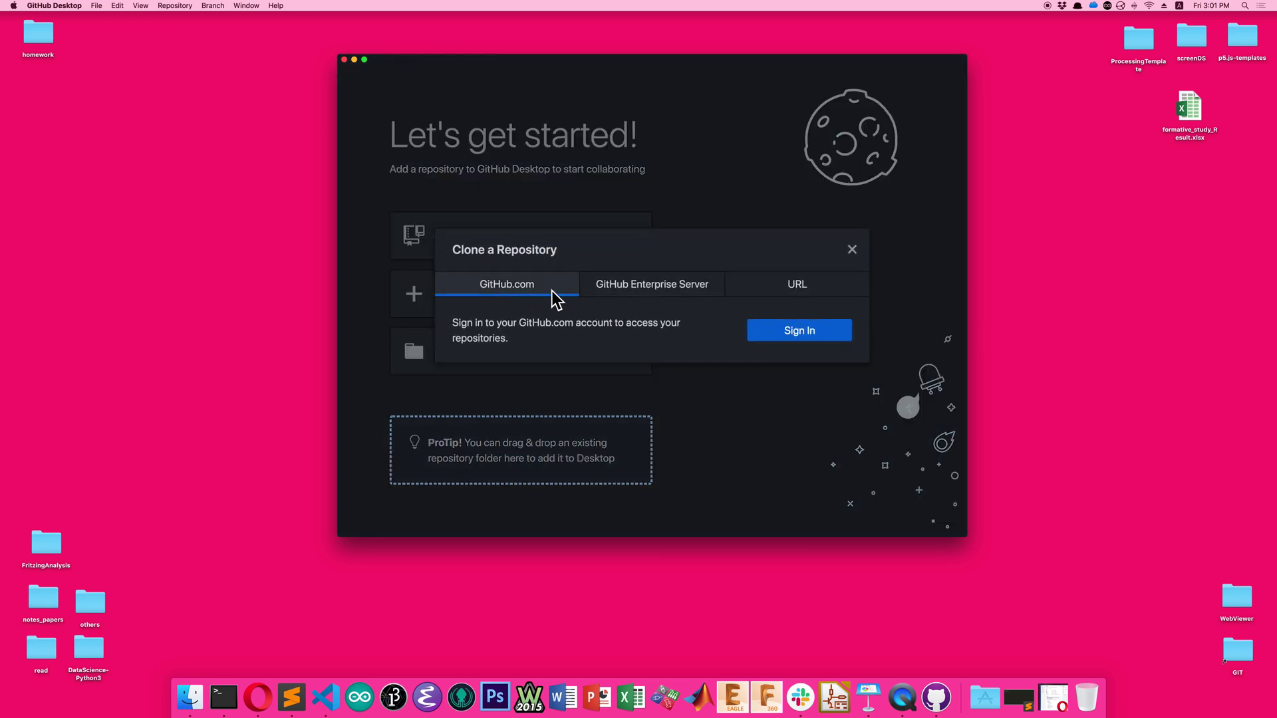
pyautogui.click(784, 290)
pyautogui.press('super+v')
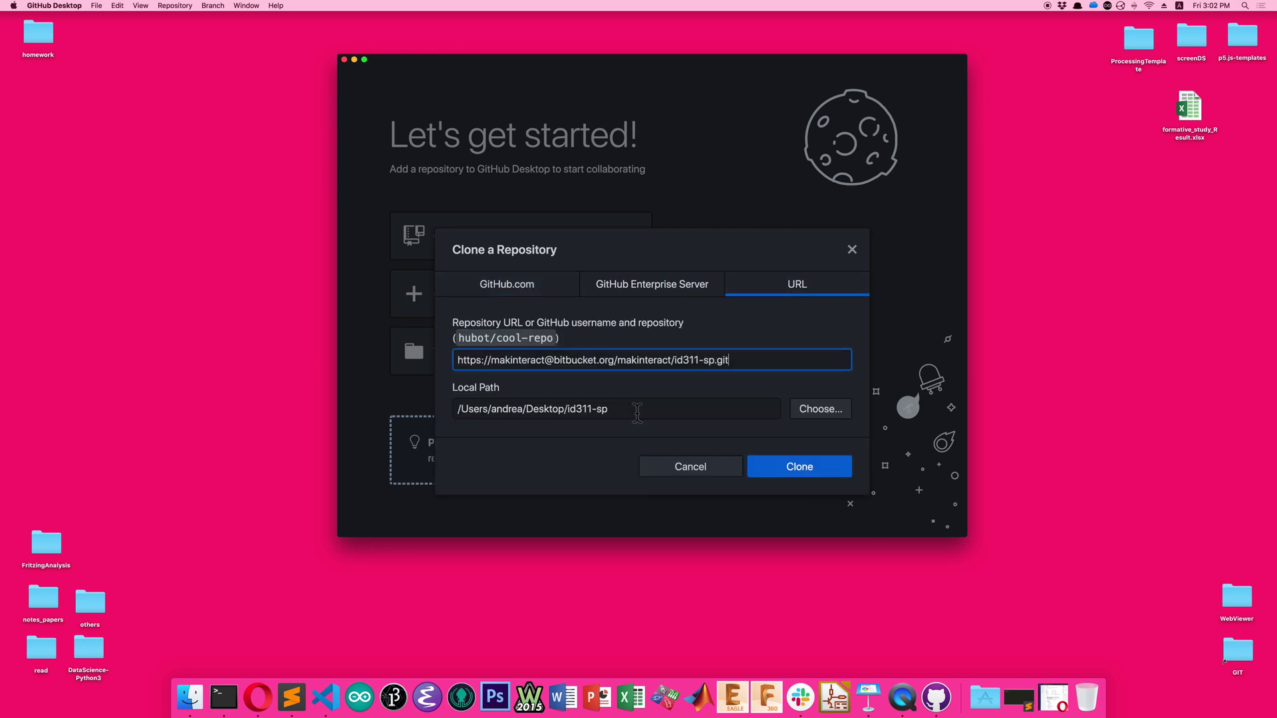
pyautogui.click(631, 413)
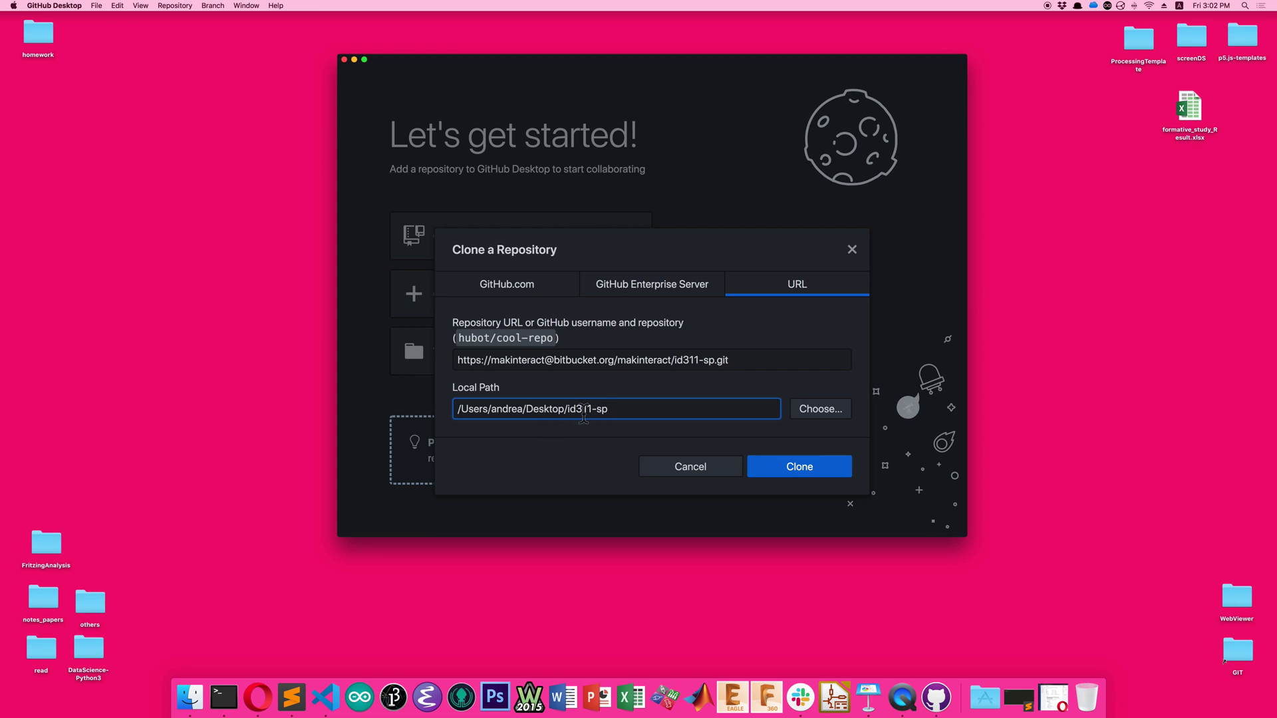
pyautogui.moveTo(568, 409); pyautogui.dragTo(621, 412)
pyautogui.click(824, 479)
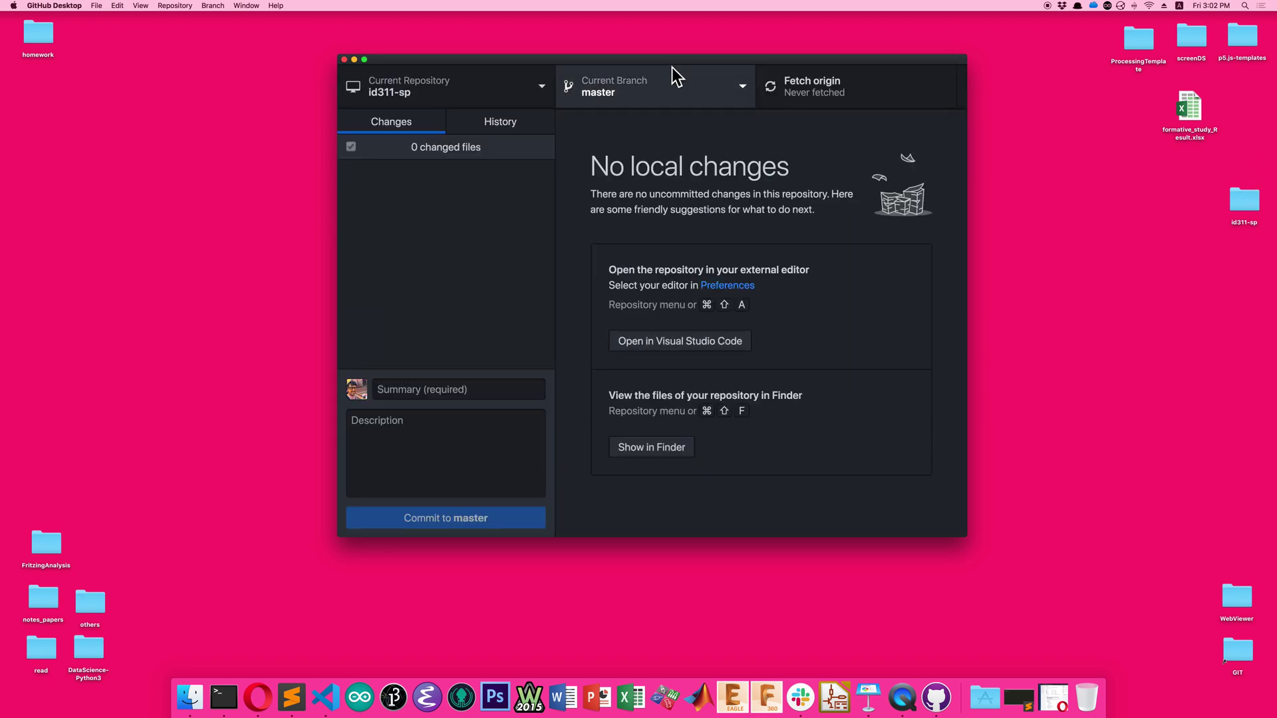
# Open the cloned id311-sp folder from the desktop in Finder and look inside its Exercises folder.
pyautogui.moveTo(672, 61); pyautogui.dragTo(658, 60)
pyautogui.moveTo(950, 537); pyautogui.dragTo(942, 508)
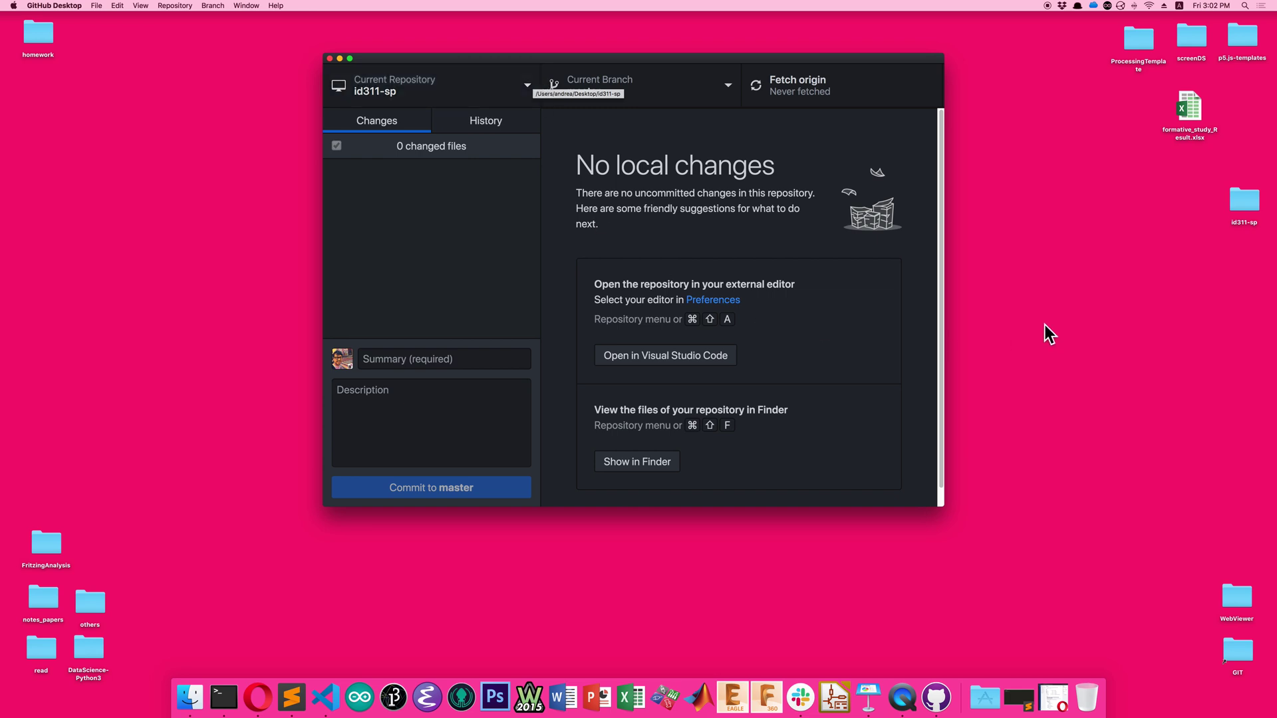
pyautogui.click(1245, 201)
pyautogui.moveTo(1230, 192); pyautogui.dragTo(1229, 190)
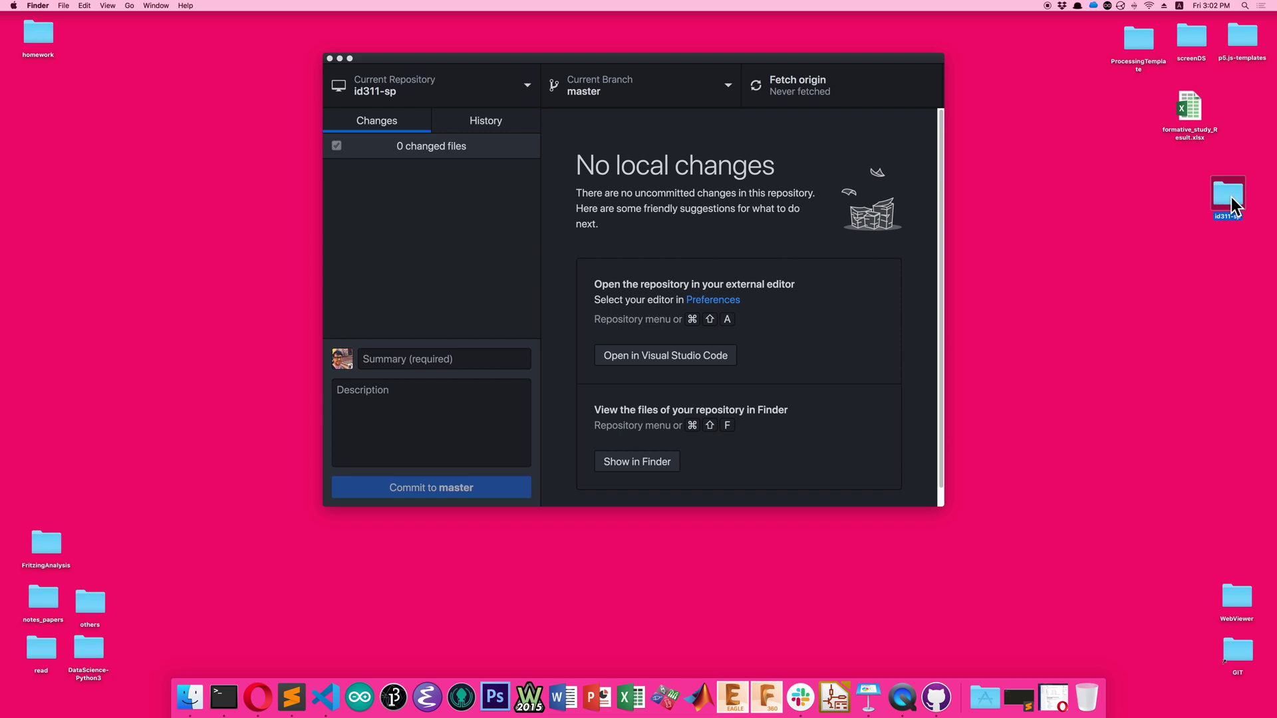
pyautogui.doubleClick(1231, 197)
pyautogui.moveTo(686, 141); pyautogui.dragTo(1125, 98)
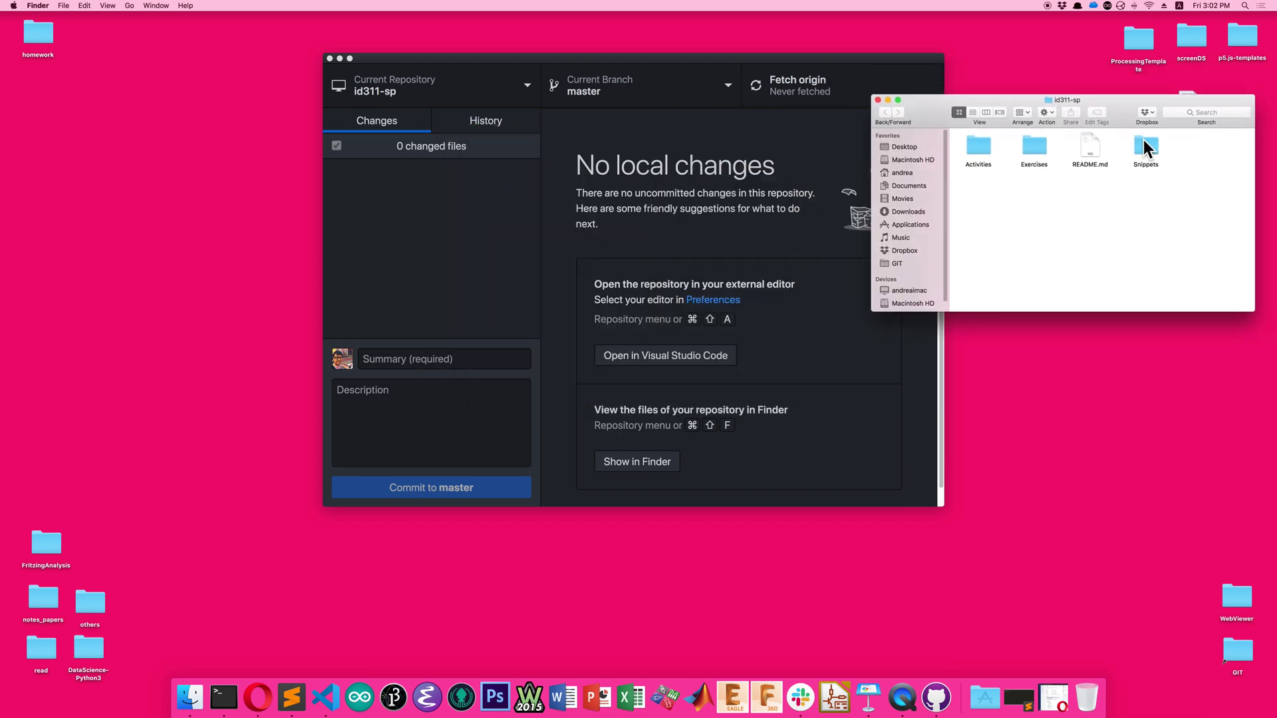
pyautogui.doubleClick(1035, 149)
# Open the cloned repository from GitHub Desktop in Visual Studio Code and view README.md and the Snippets folder's contents.
pyautogui.click(751, 231)
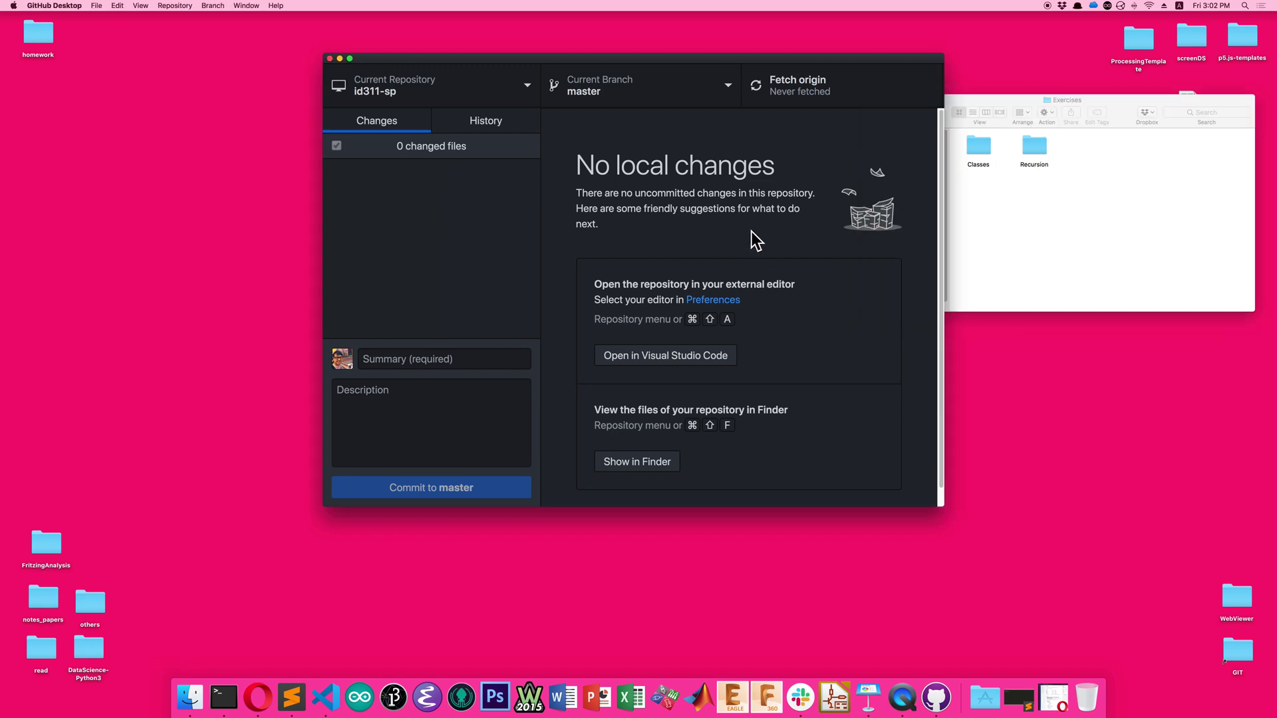
pyautogui.click(637, 359)
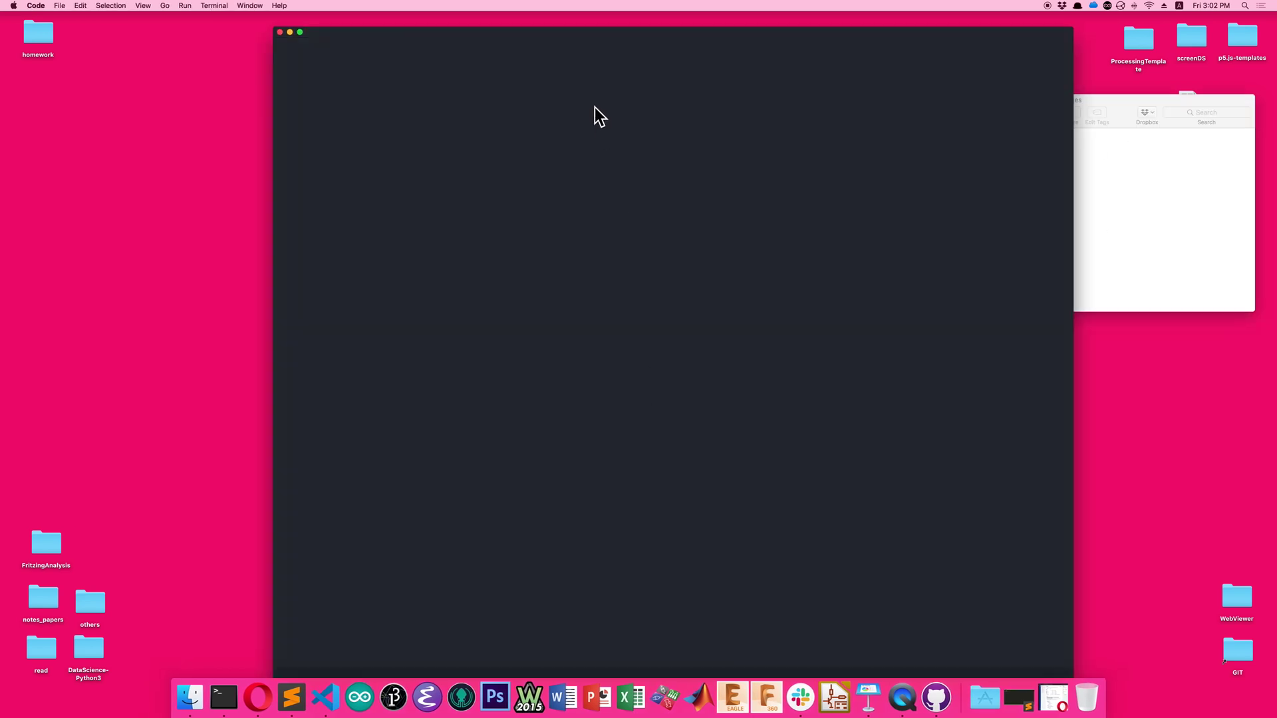
pyautogui.moveTo(616, 29); pyautogui.dragTo(602, 27)
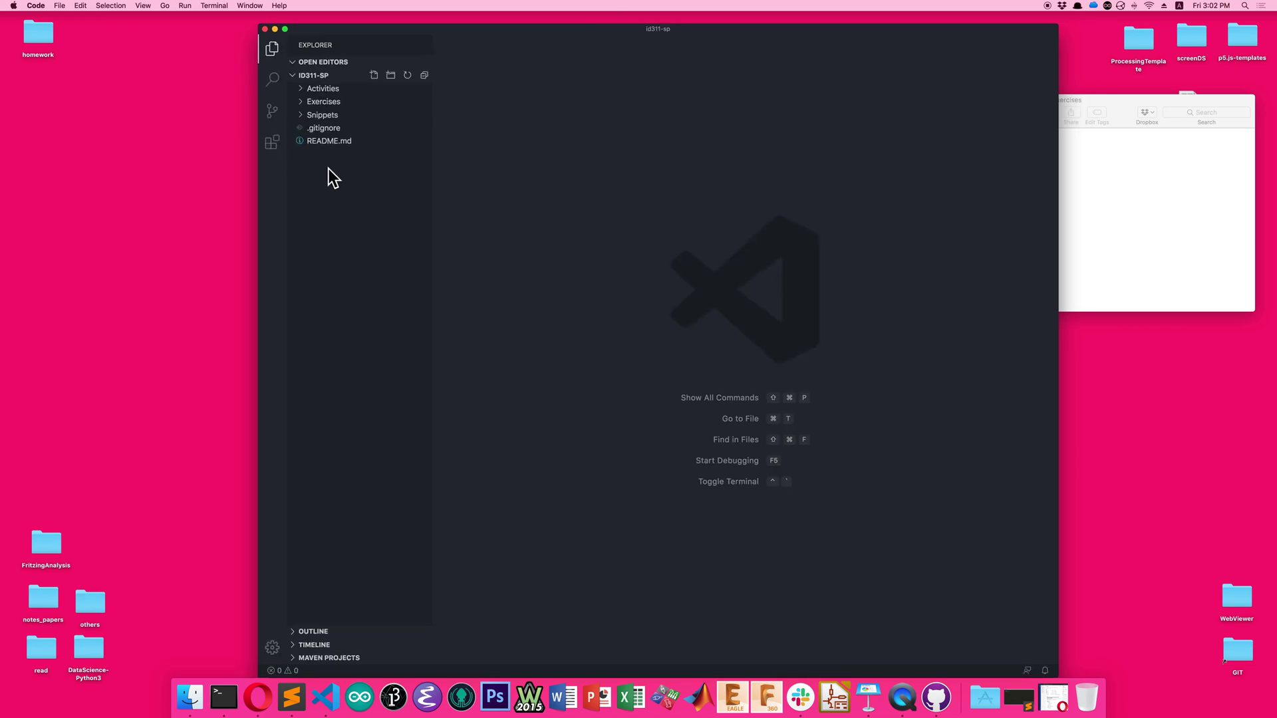
pyautogui.click(334, 142)
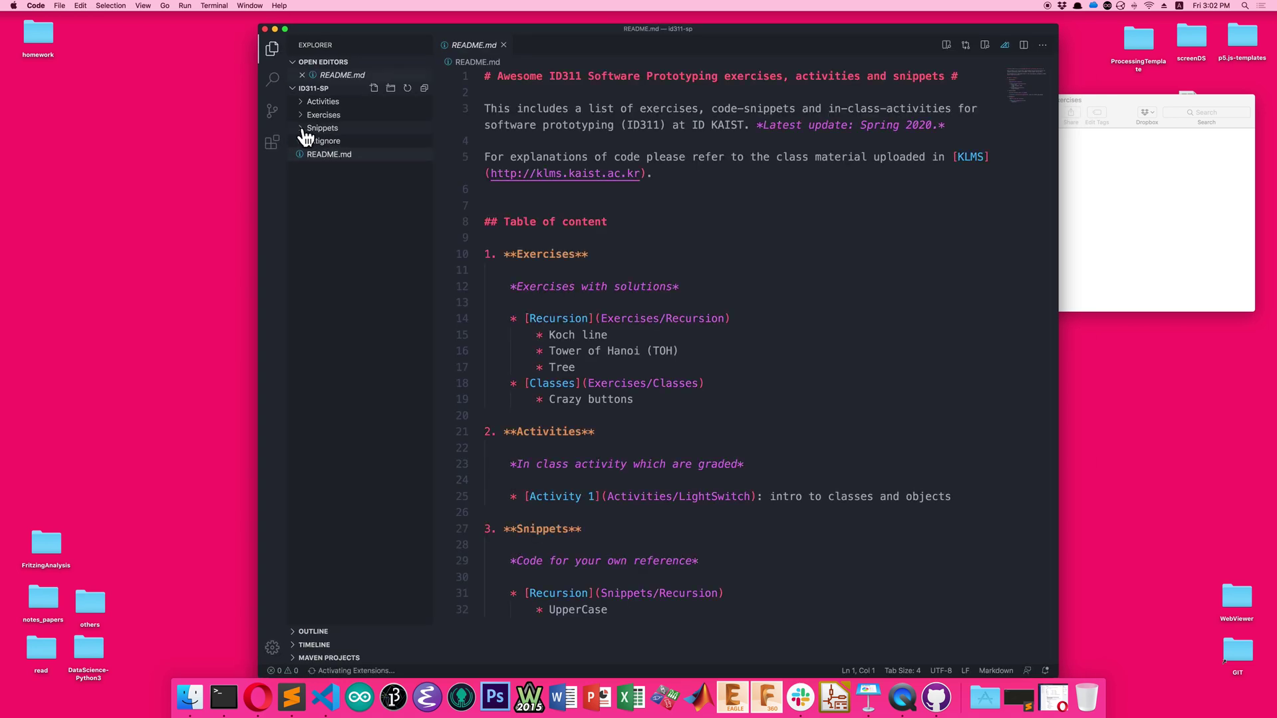
pyautogui.click(304, 130)
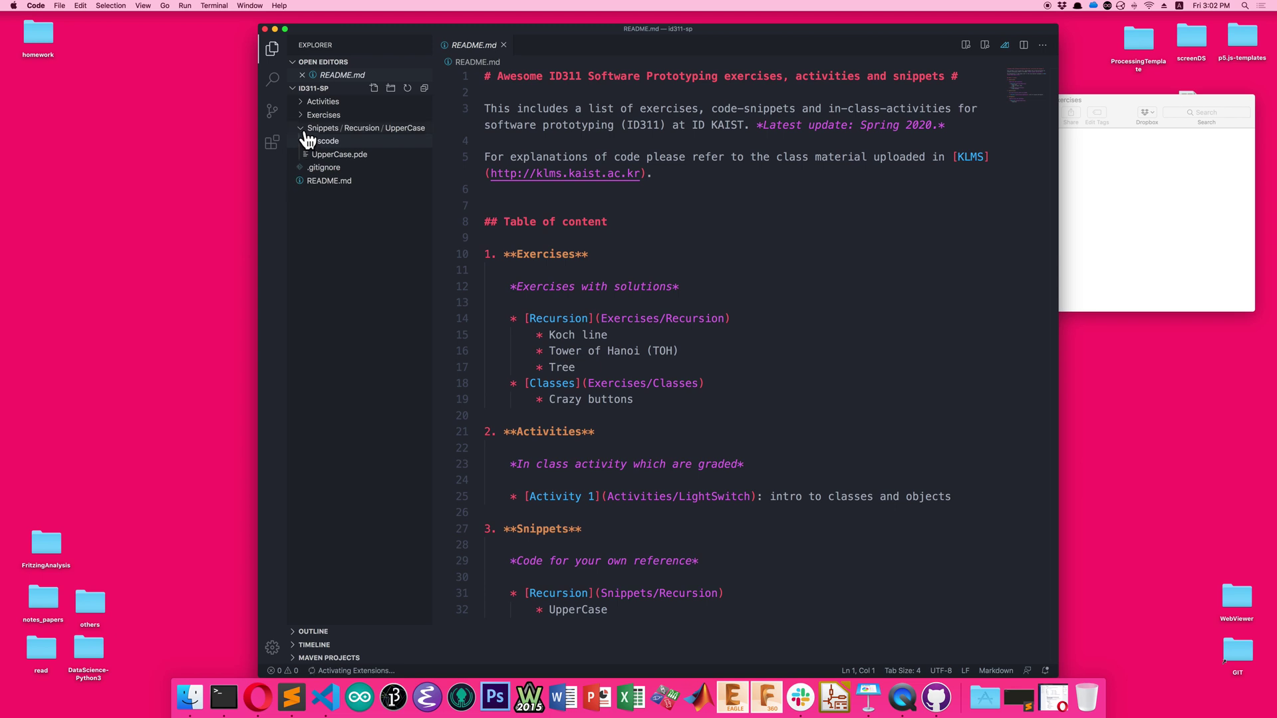
# Open UpperCase.pde from the Snippets/Recursion/UpperCase folder and read through its code.
pyautogui.click(376, 132)
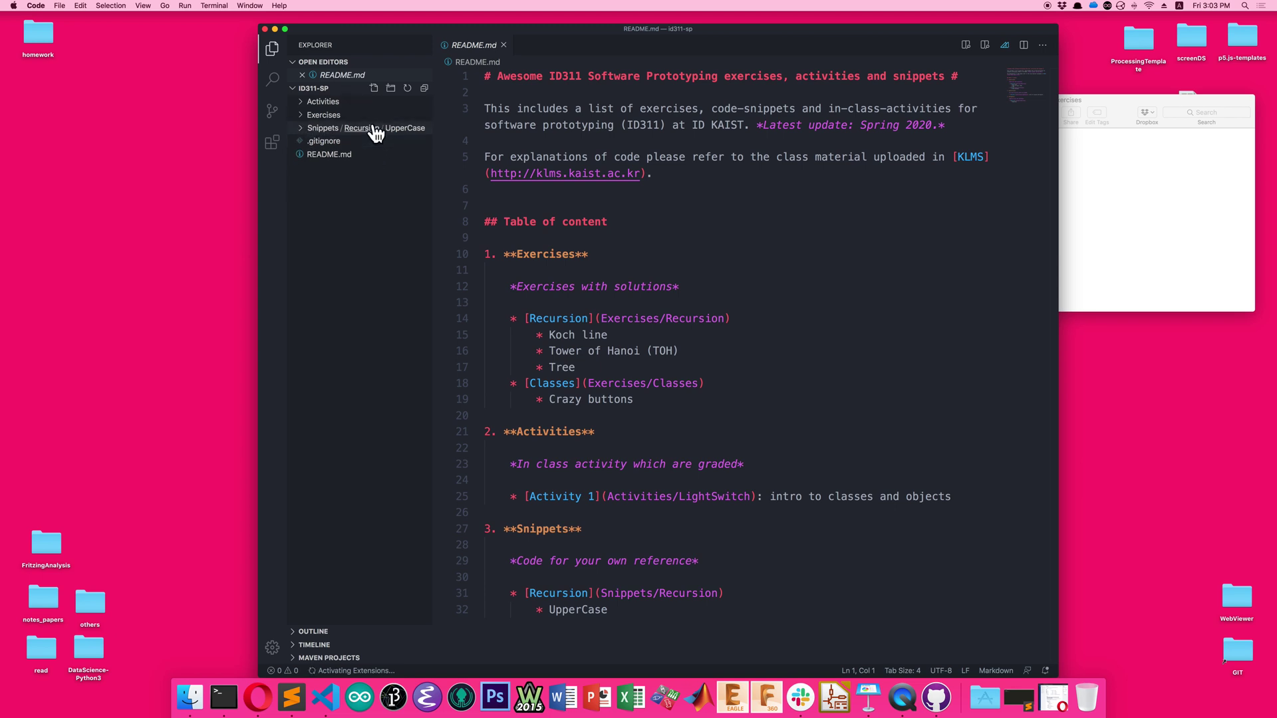
pyautogui.click(376, 131)
pyautogui.click(336, 154)
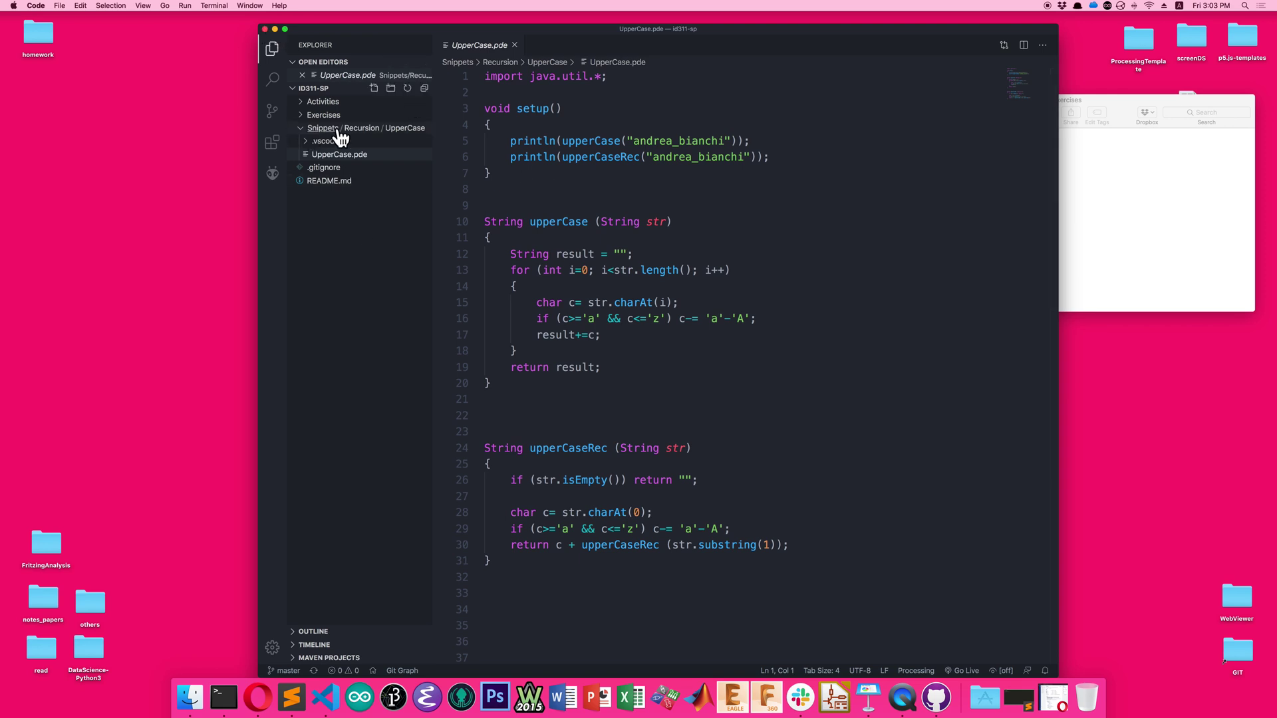
pyautogui.moveTo(592, 119); pyautogui.dragTo(699, 526)
pyautogui.click(696, 612)
# Switch to Finder and go from the Exercises folder to the Recursion folder inside Snippets.
pyautogui.click(1129, 112)
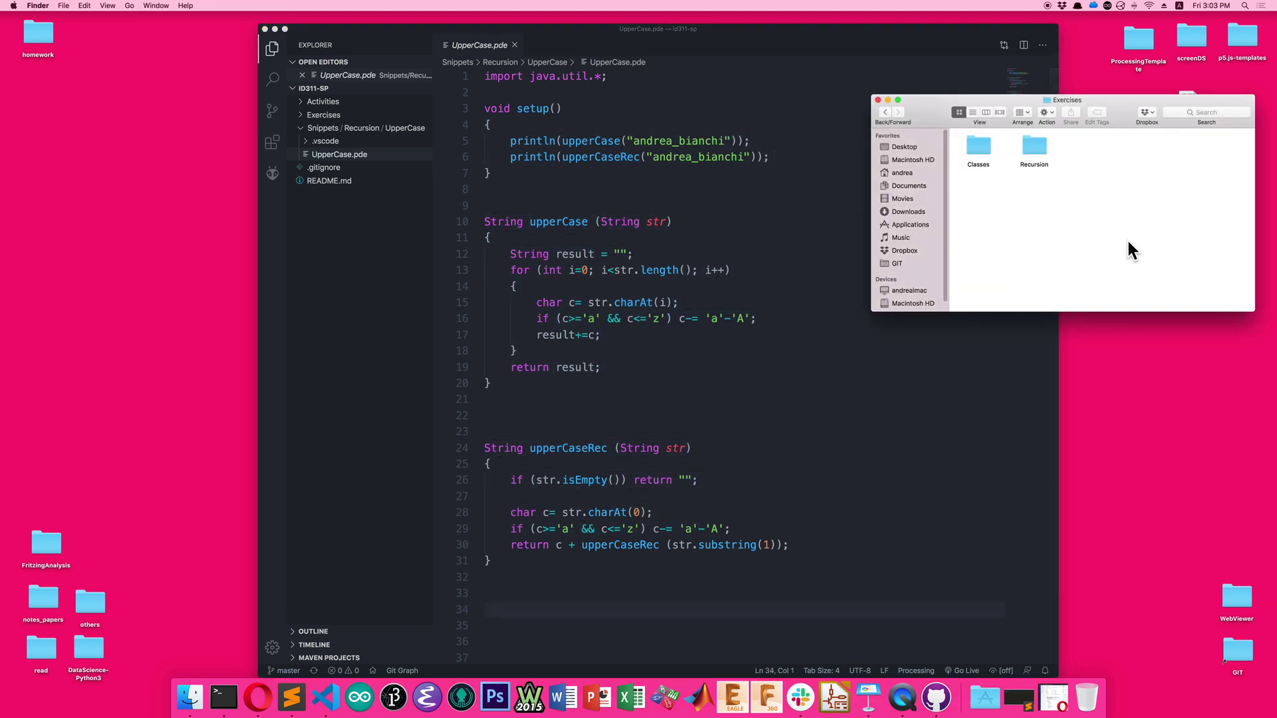
pyautogui.press('super+Up')
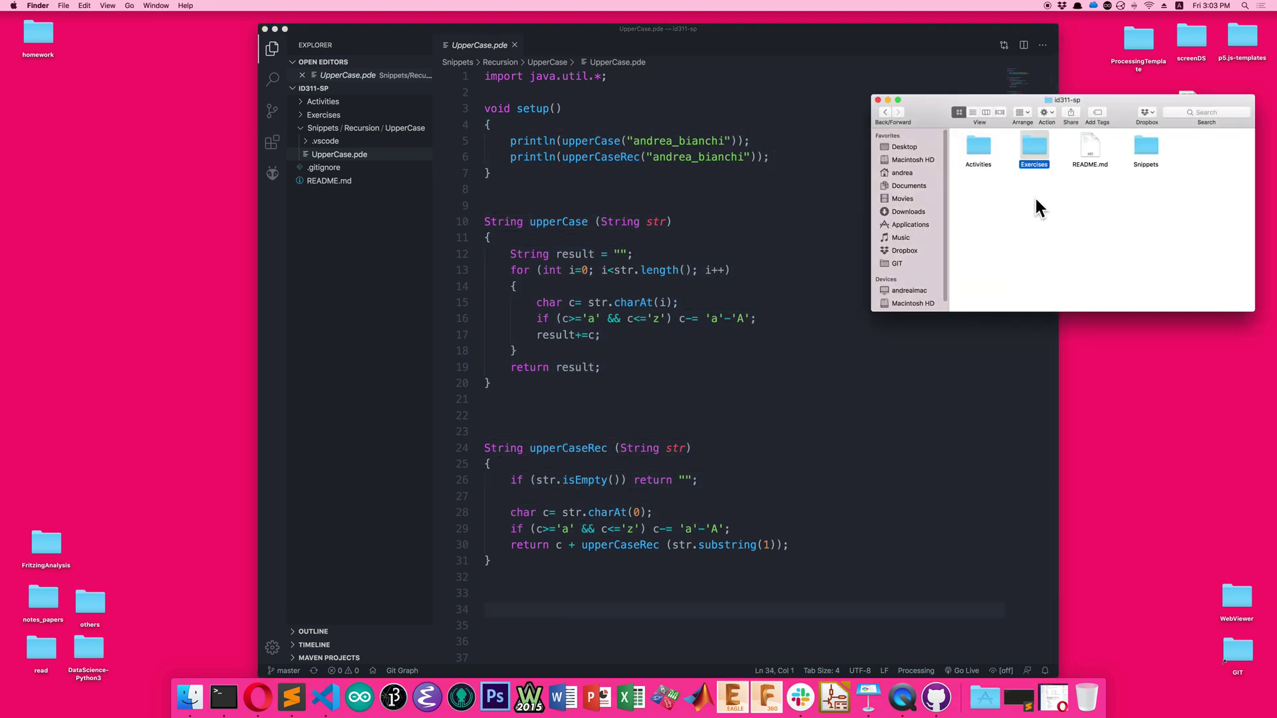
pyautogui.press('Right')
pyautogui.press('Right')
pyautogui.press('super+Down')
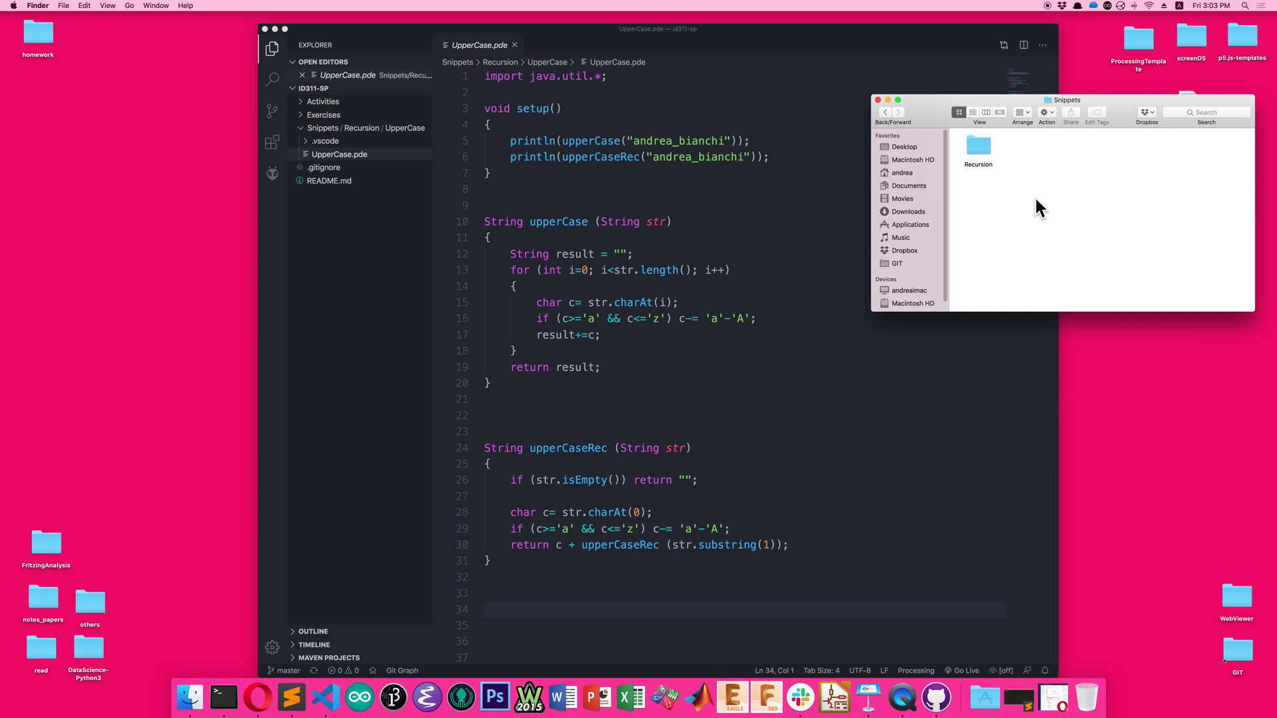
pyautogui.doubleClick(980, 147)
# Open the UpperCase folder in its own Visual Studio Code window, view UpperCase.pde, and move the two editor windows apart.
pyautogui.moveTo(981, 147); pyautogui.dragTo(394, 698)
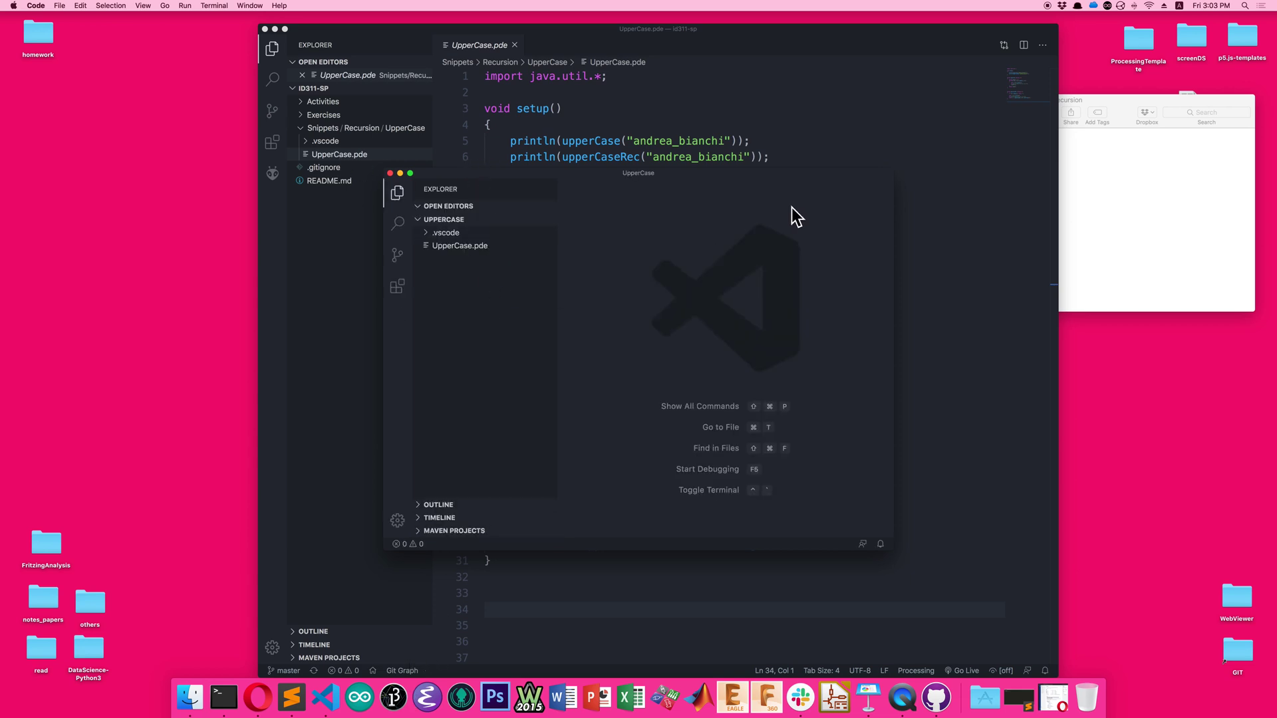
pyautogui.click(463, 247)
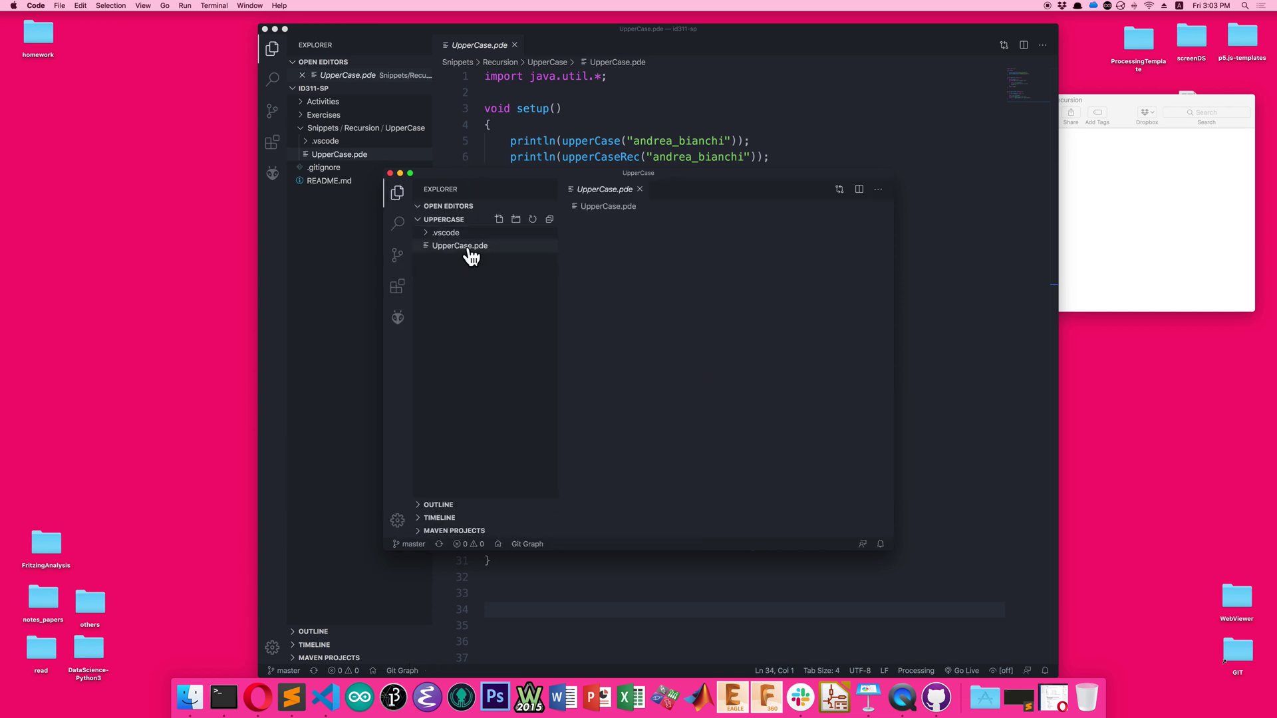
pyautogui.moveTo(479, 176); pyautogui.dragTo(804, 221)
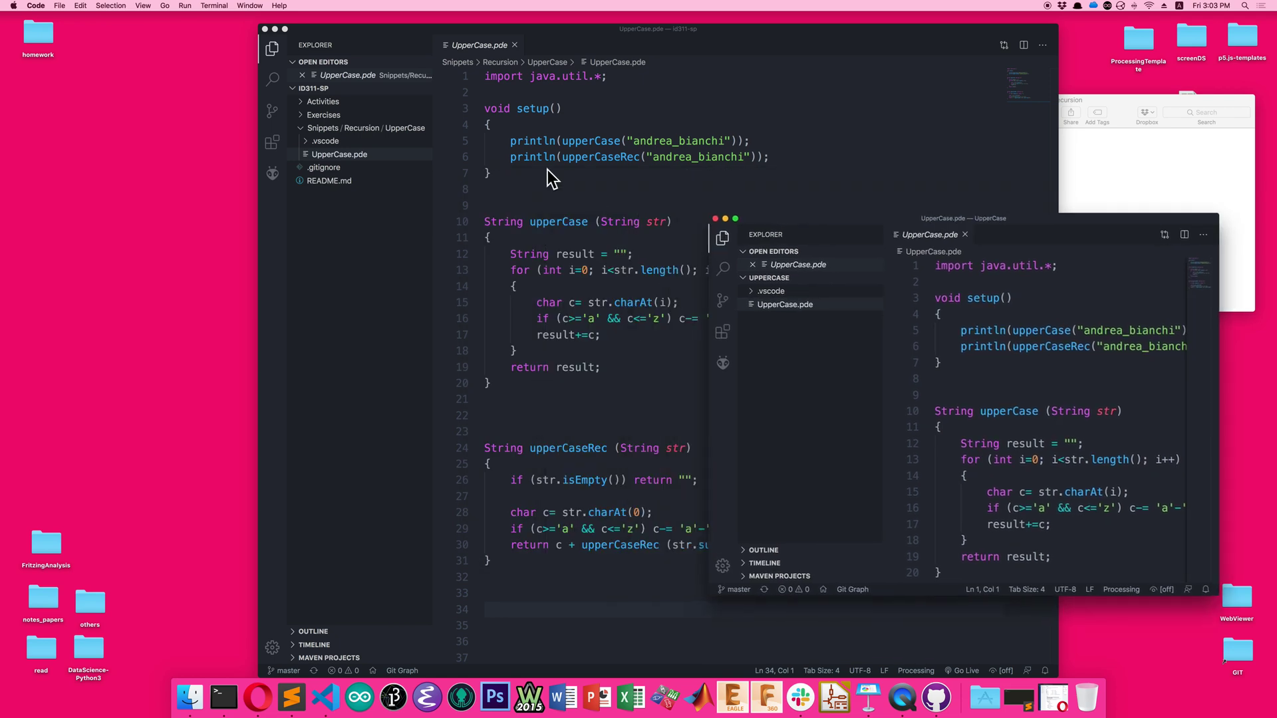
pyautogui.moveTo(571, 30); pyautogui.dragTo(473, 20)
pyautogui.click(502, 211)
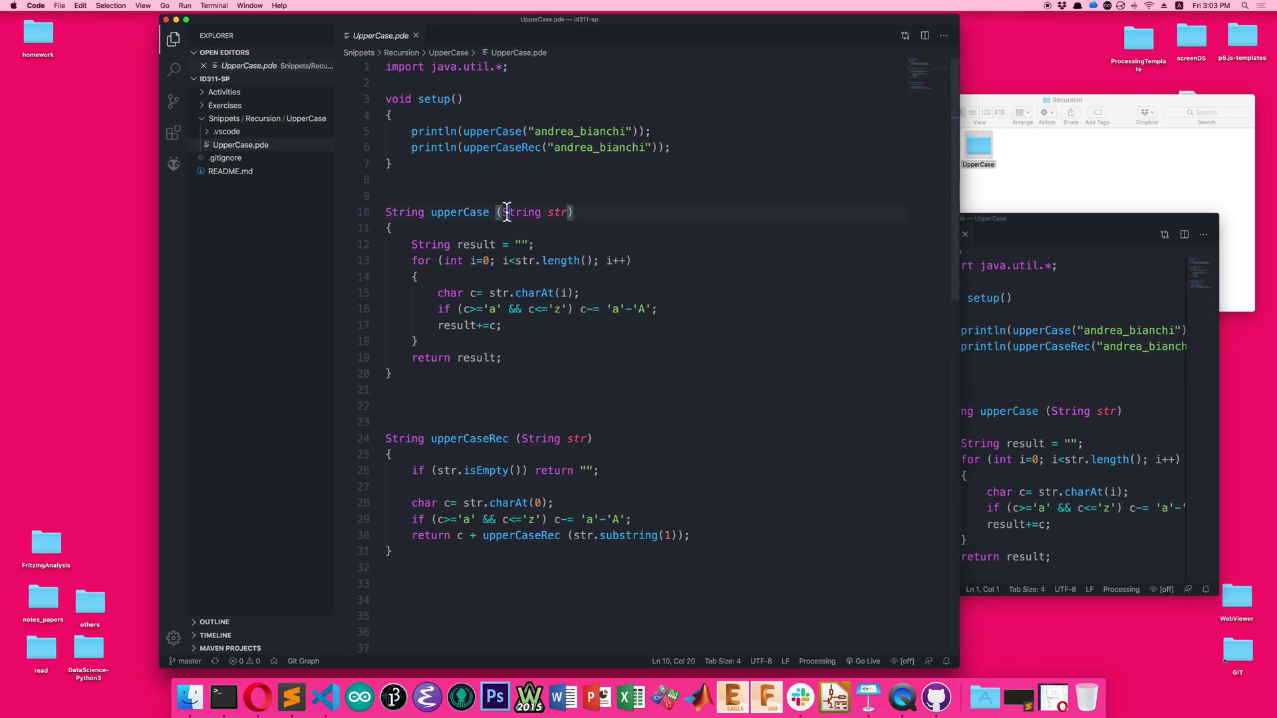
# Try to create a Processing task file from the window holding the whole id311-sp folder, without choosing a workspace folder.
pyautogui.click(604, 391)
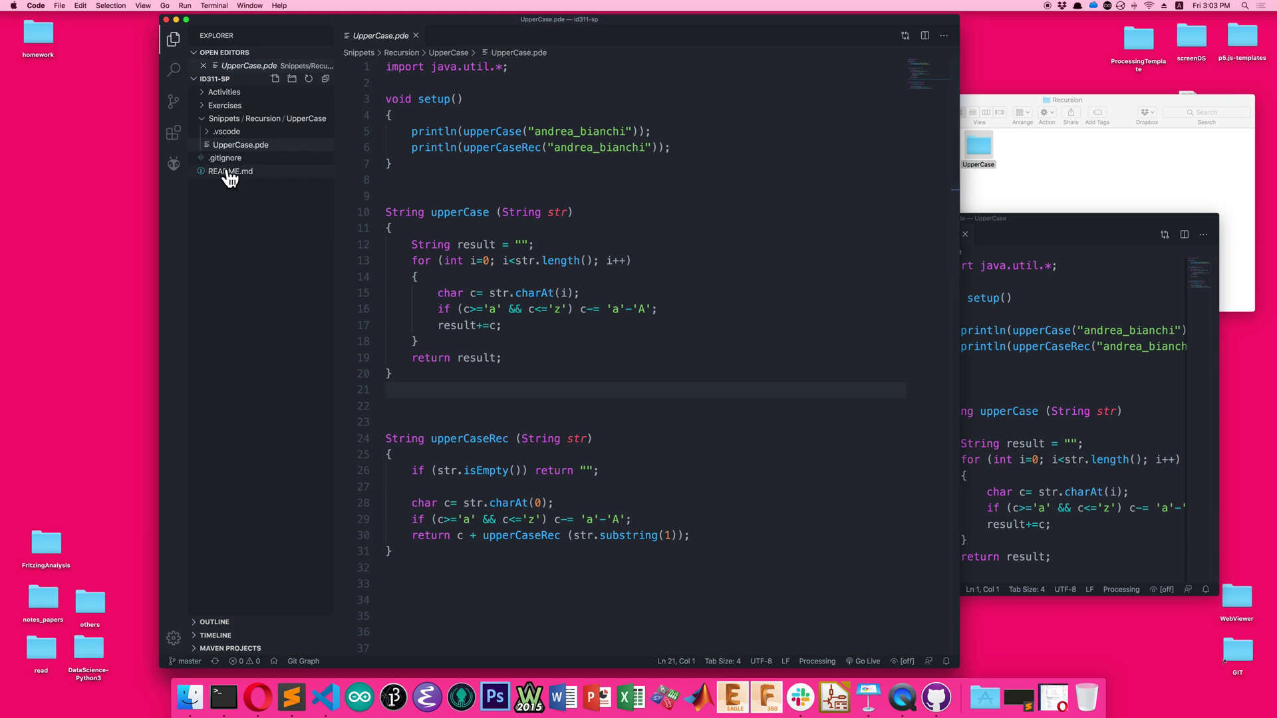
pyautogui.click(668, 315)
pyautogui.press('super+shift+p')
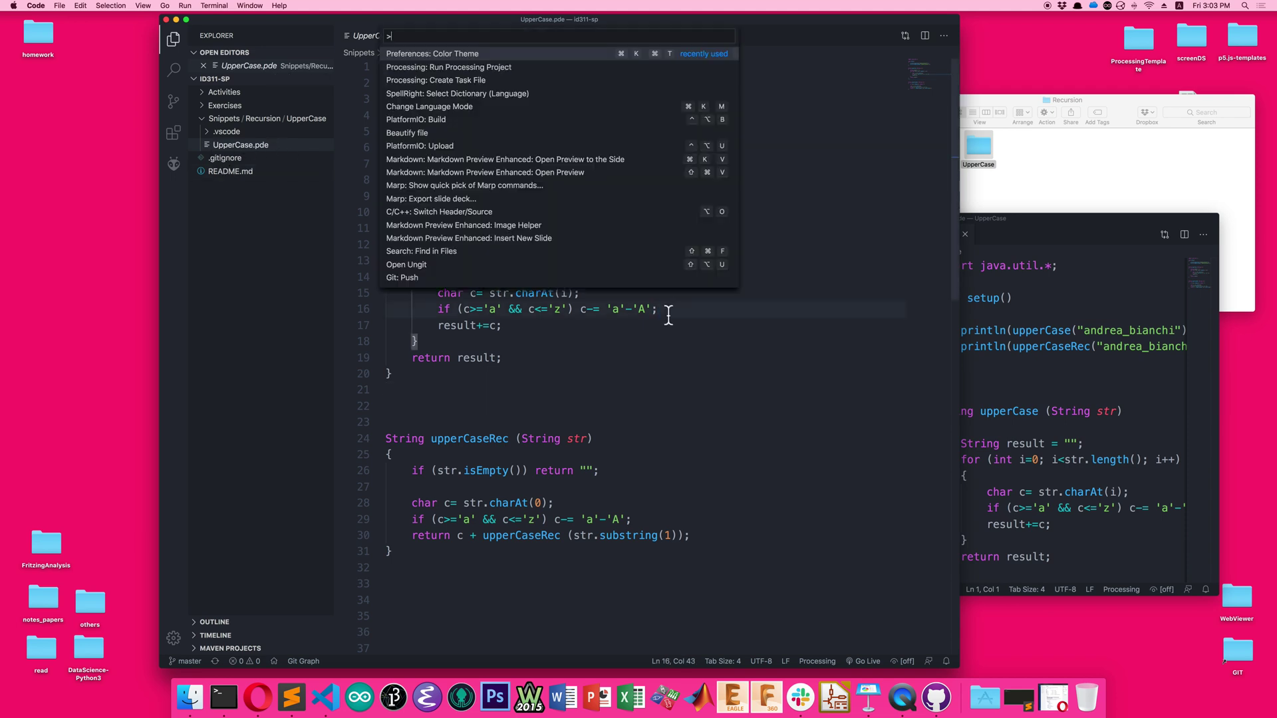
pyautogui.write('proces')
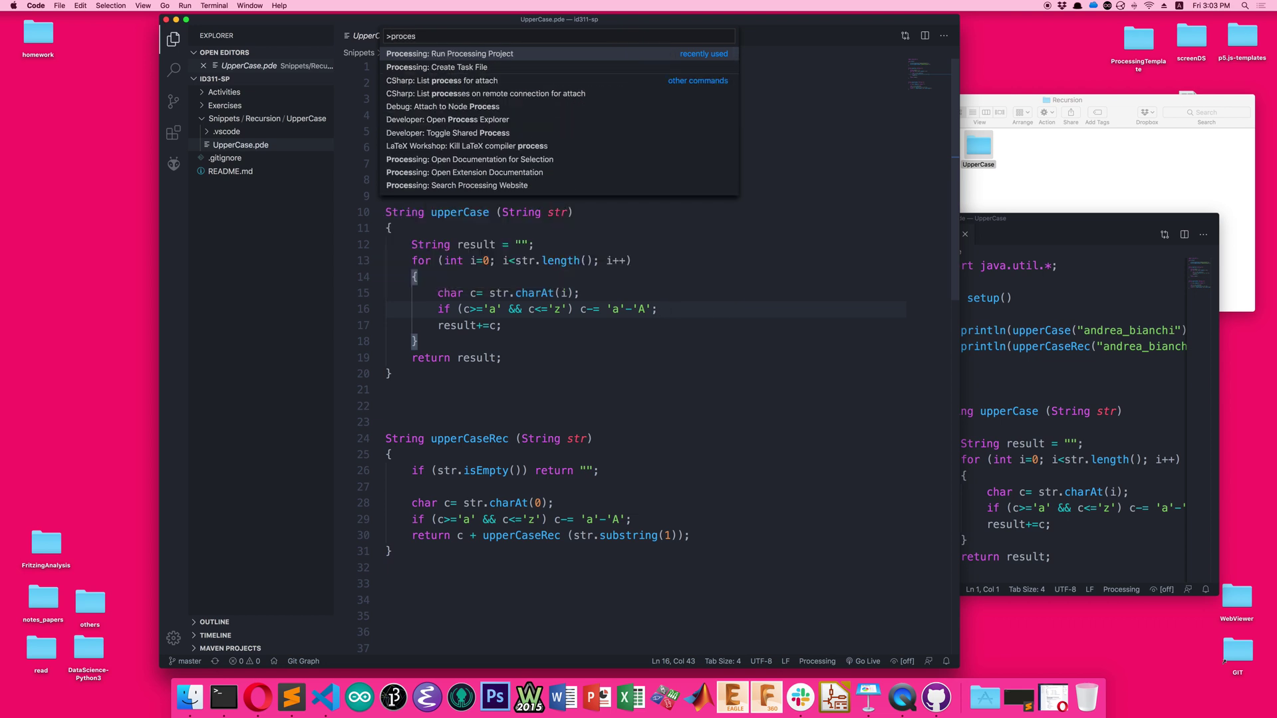
pyautogui.press('Down')
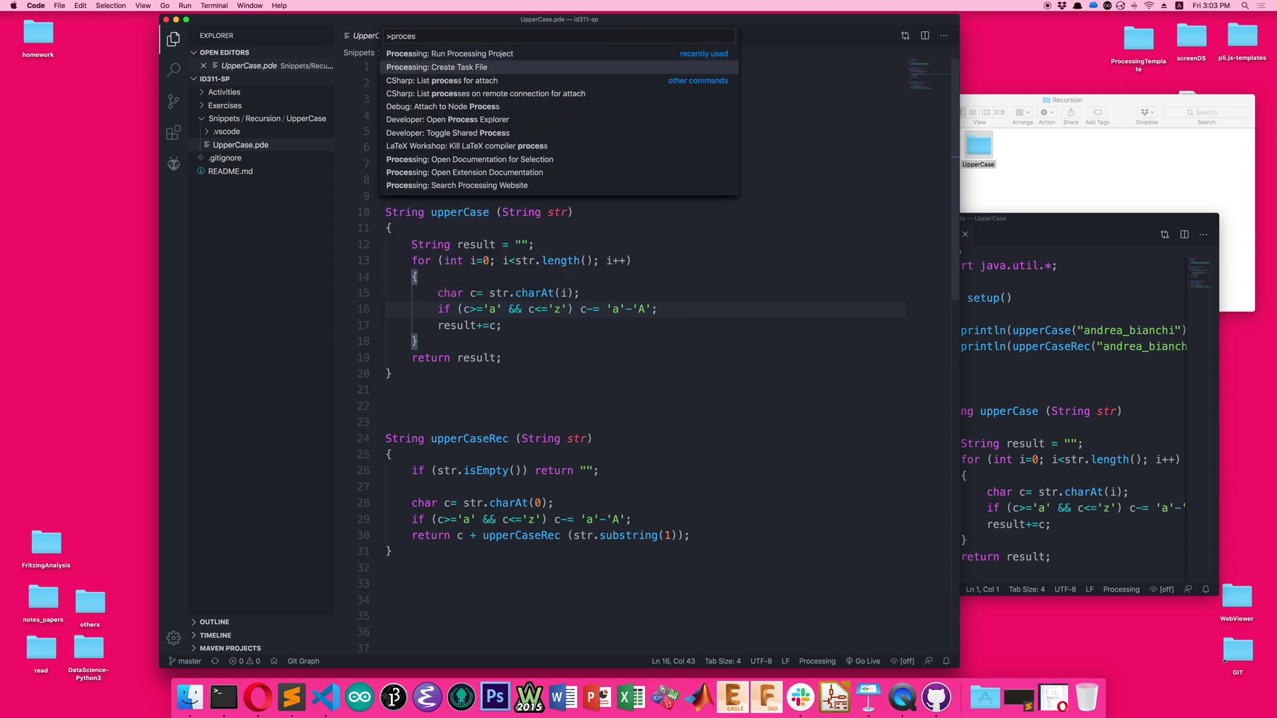
pyautogui.press('Return')
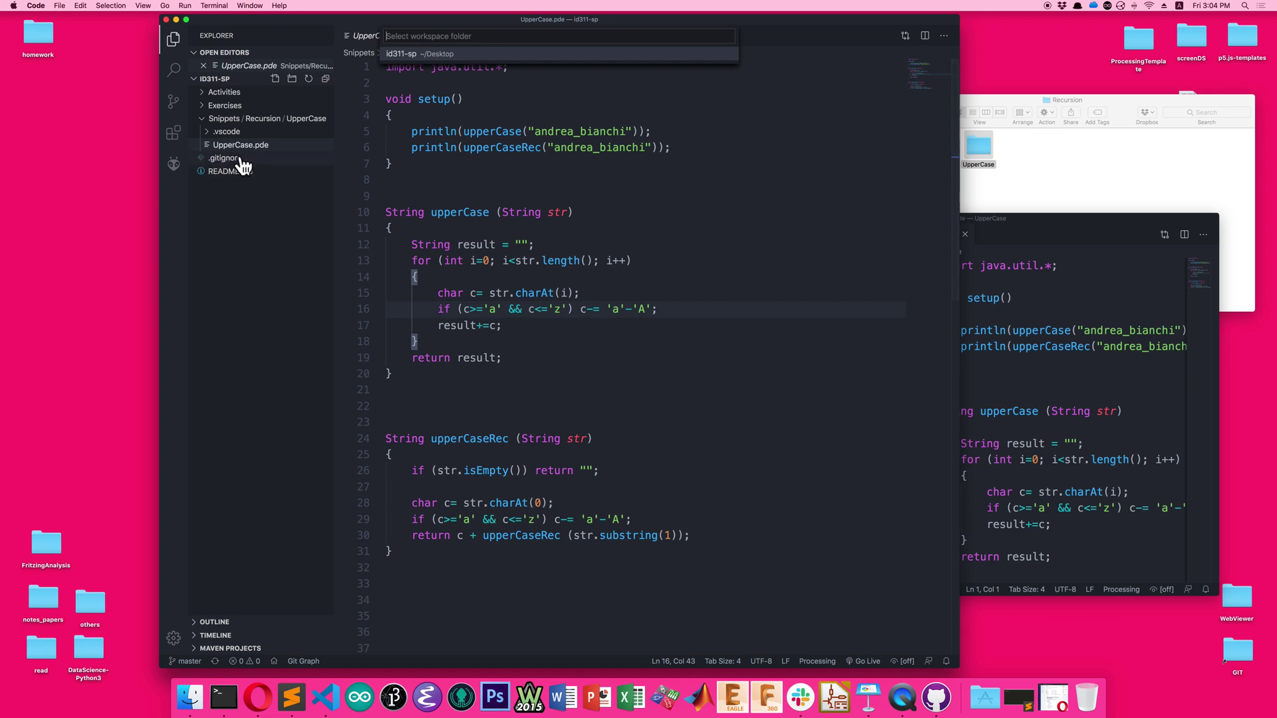
pyautogui.click(541, 131)
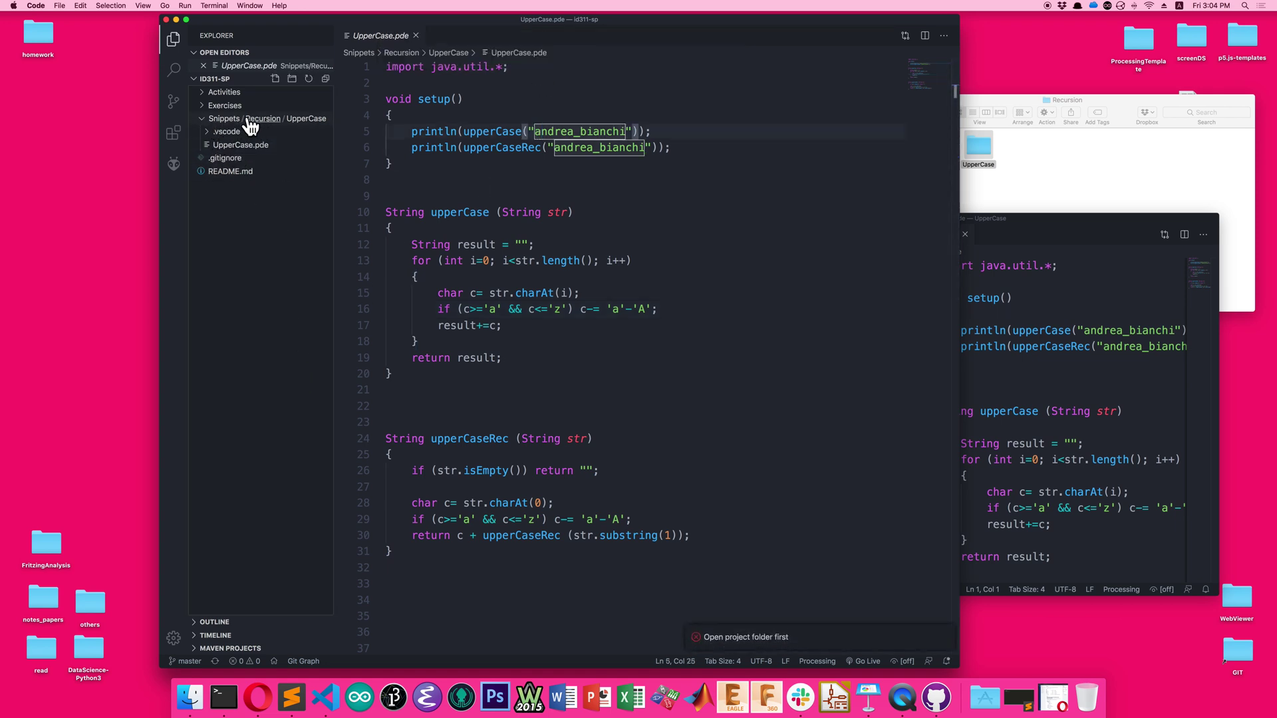
pyautogui.rightClick(301, 119)
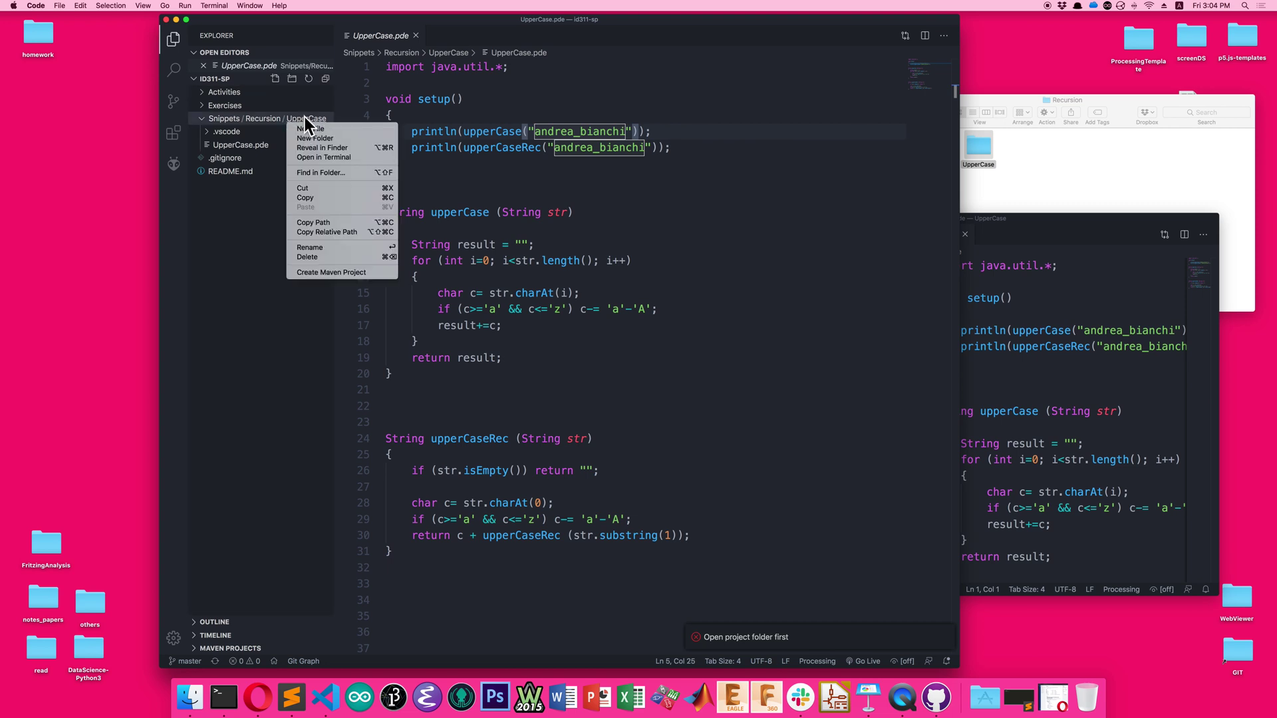
pyautogui.click(273, 253)
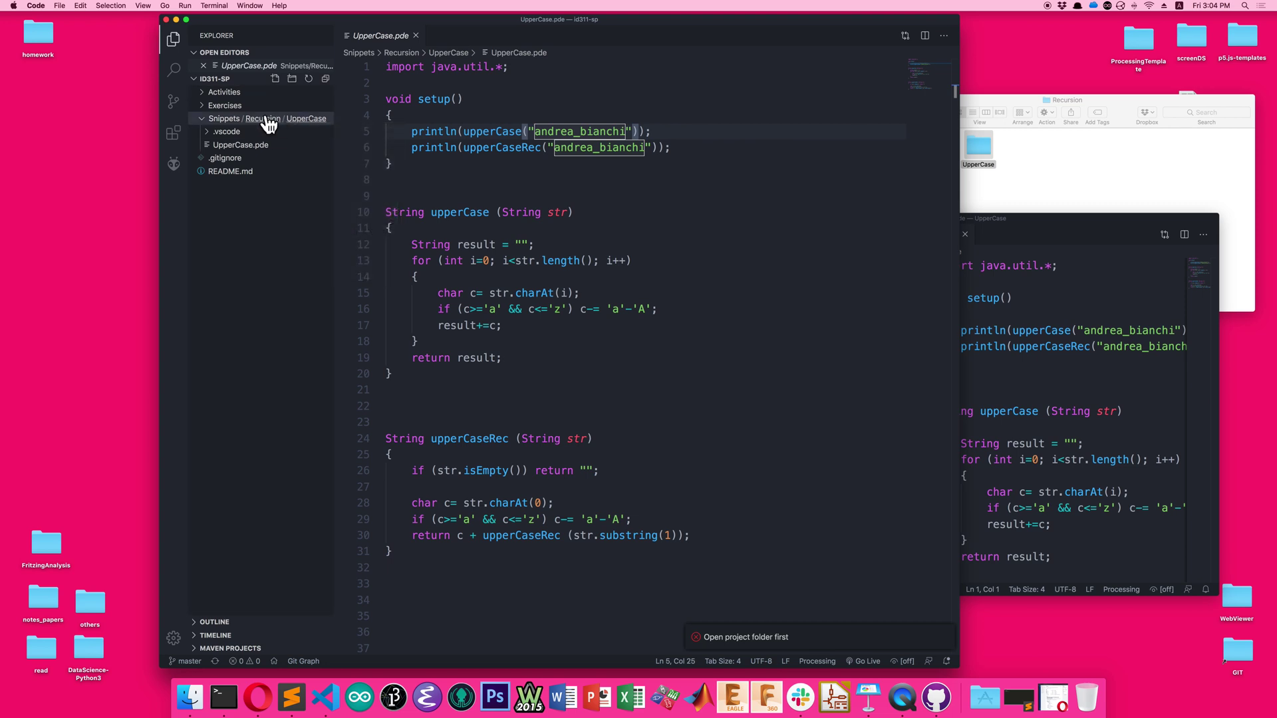
pyautogui.click(203, 119)
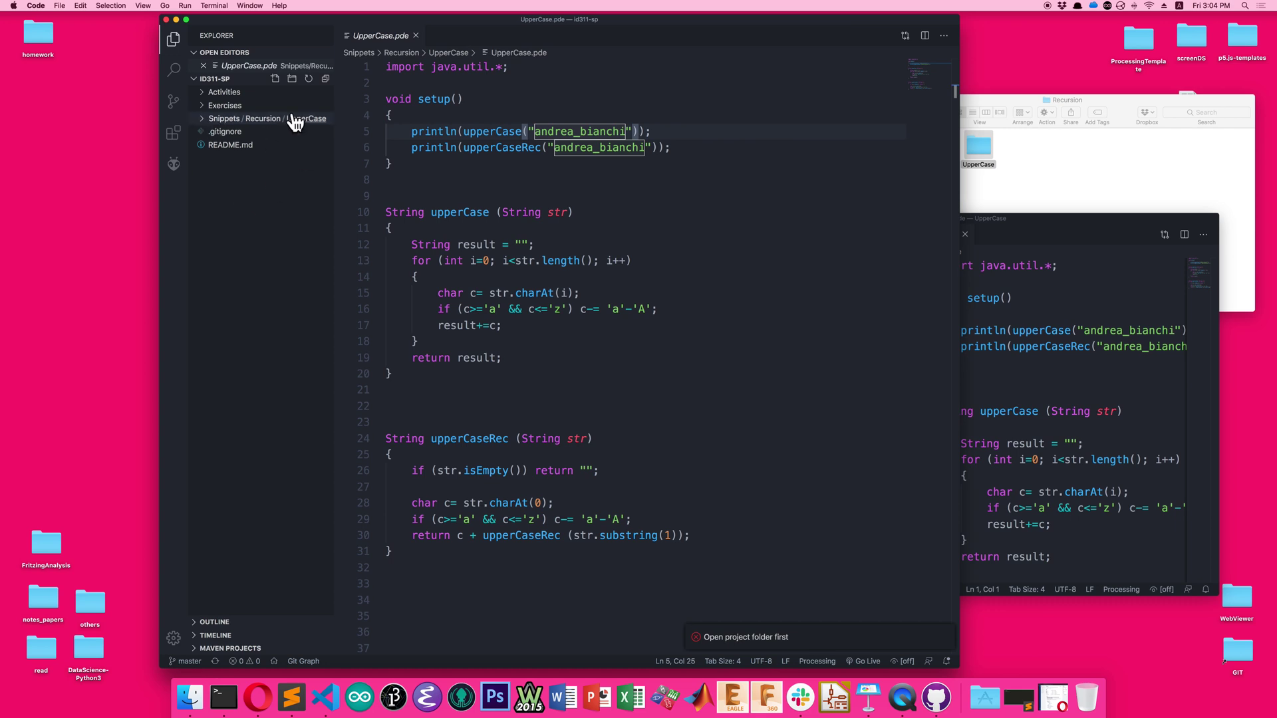
# Add the UpperCase folder from id311-sp/Snippets/Recursion on the Desktop to the workspace.
pyautogui.rightClick(217, 201)
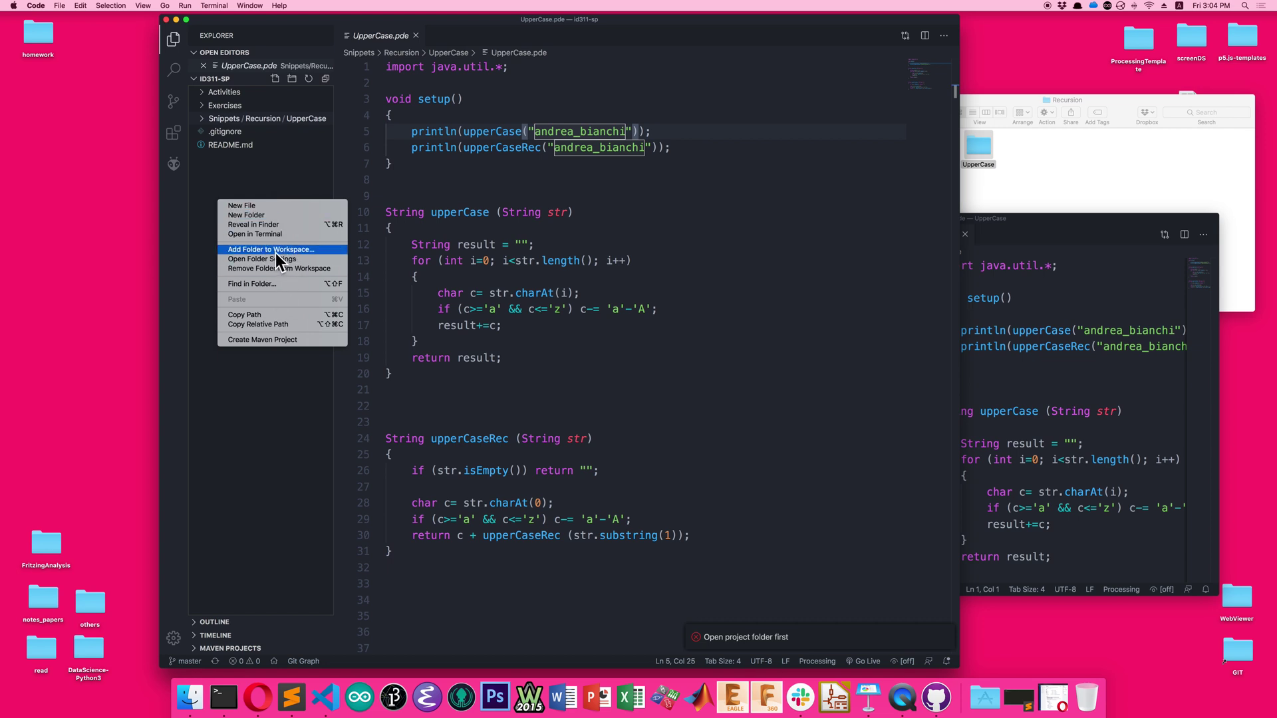
pyautogui.click(377, 285)
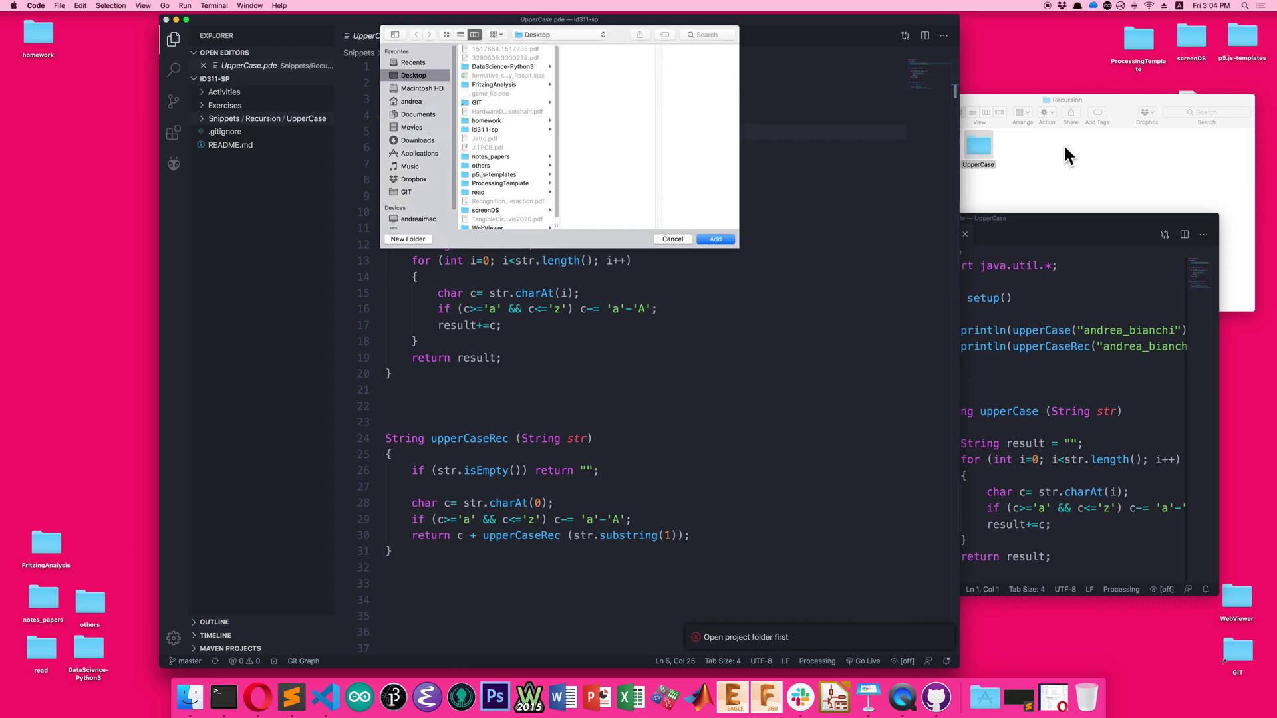
pyautogui.scroll(-1, 516, 172)
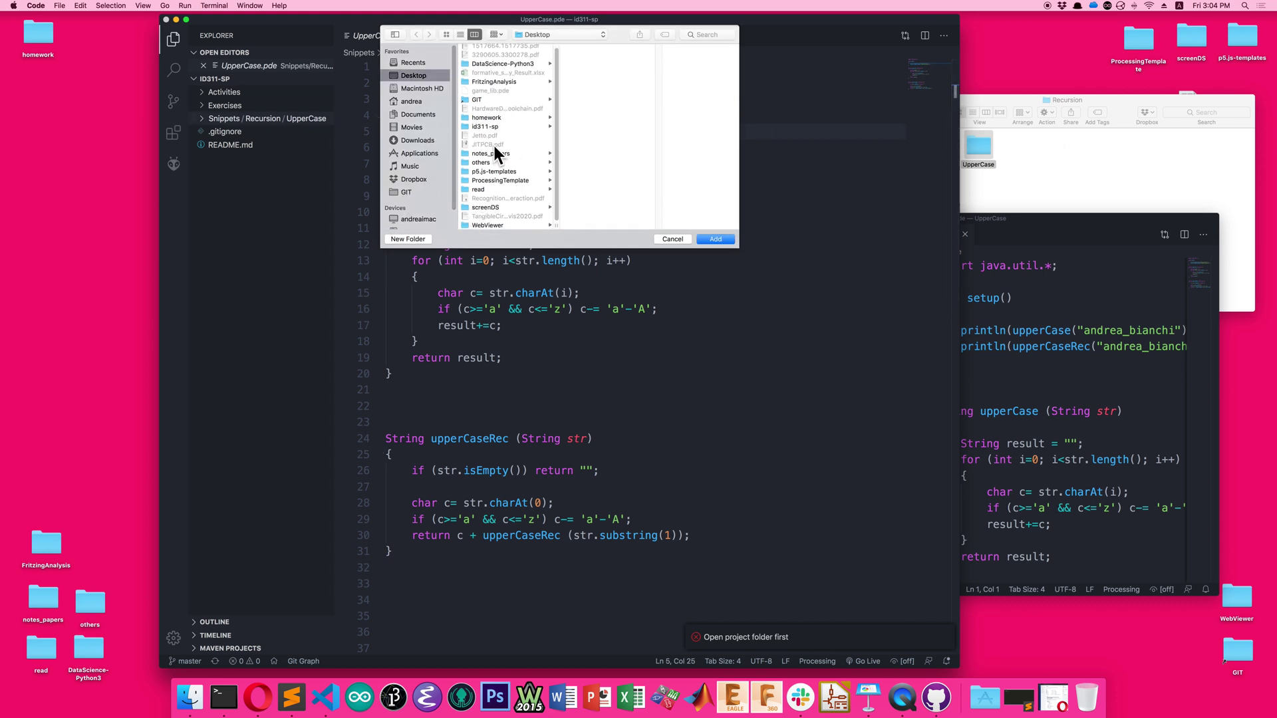
pyautogui.click(494, 126)
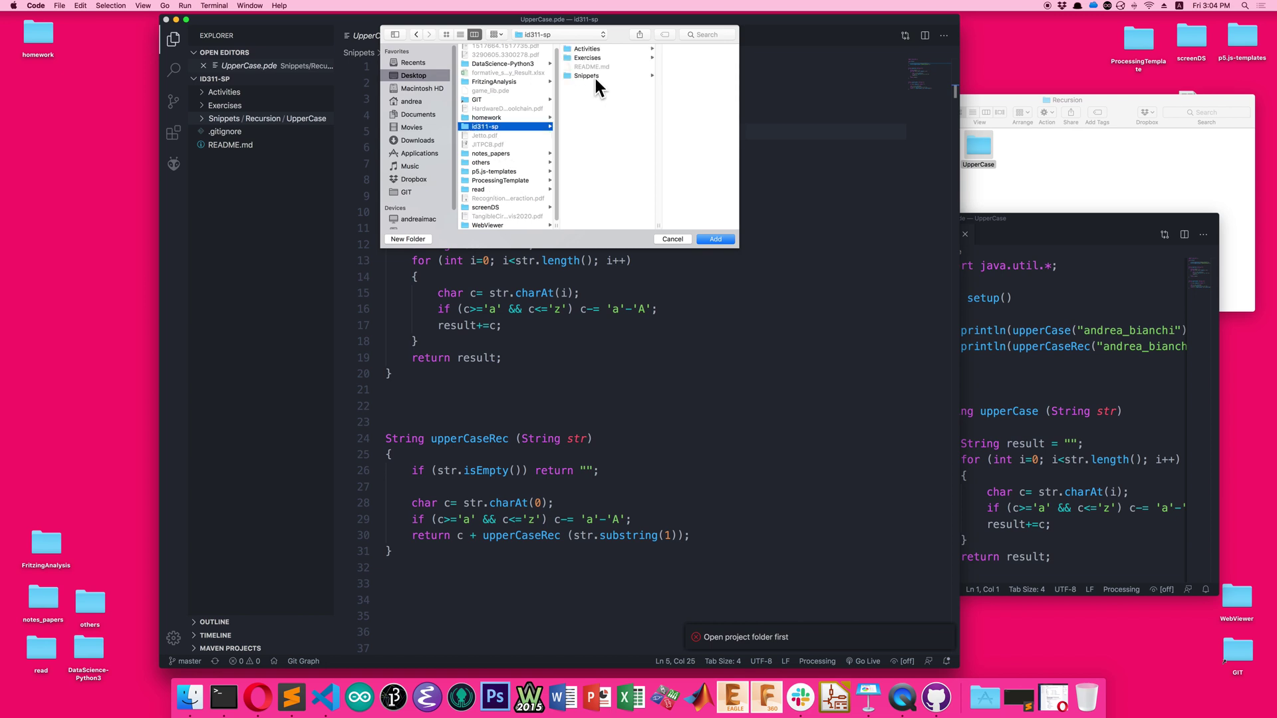
pyautogui.click(597, 56)
pyautogui.click(636, 58)
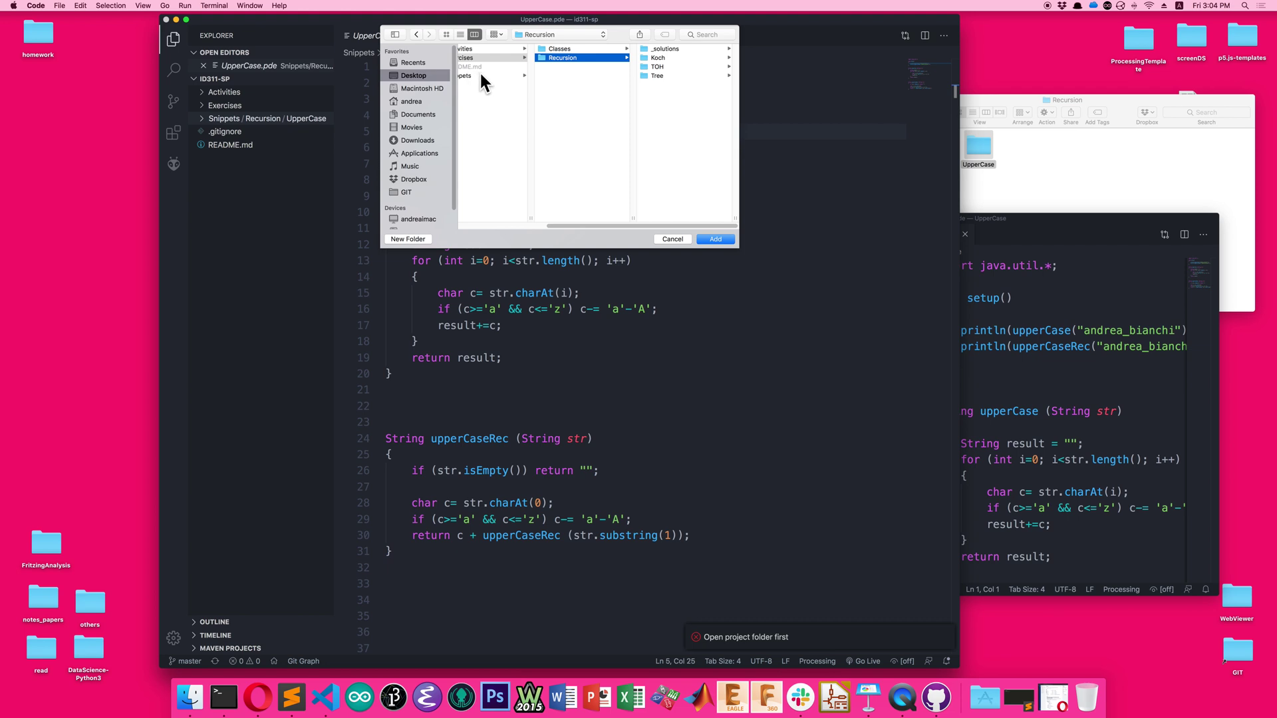
pyautogui.click(477, 75)
pyautogui.click(589, 48)
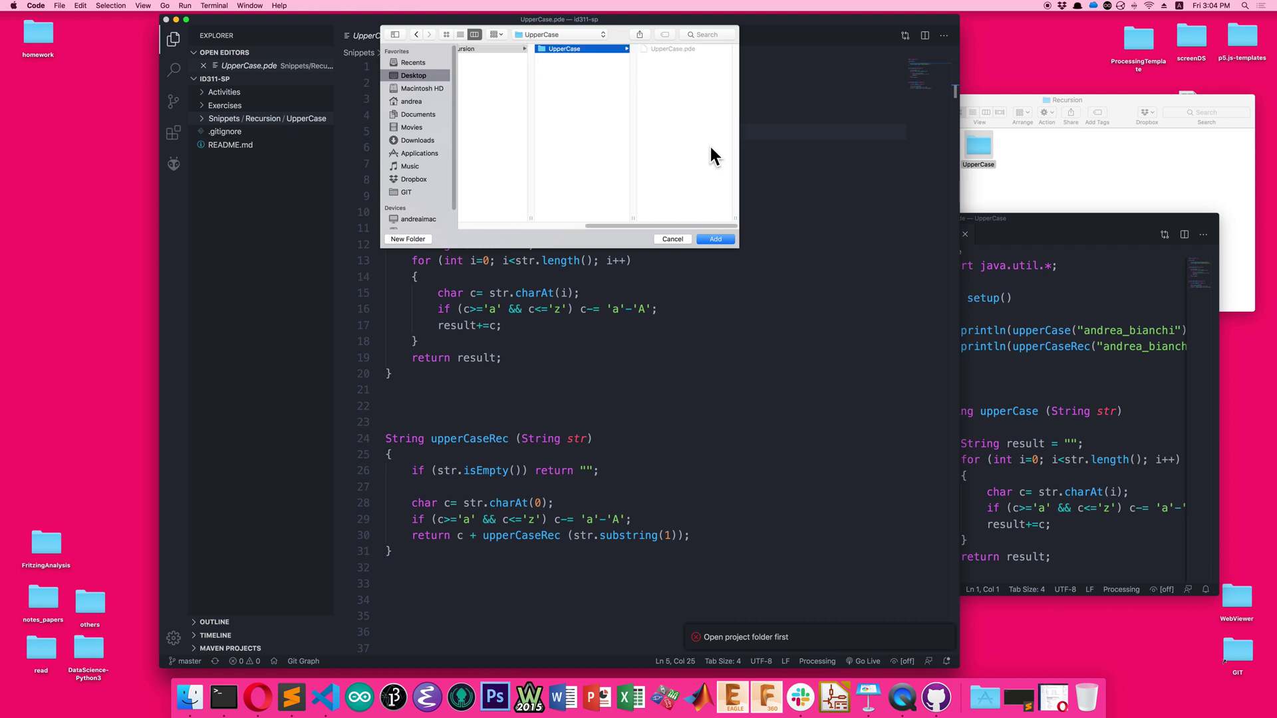
pyautogui.click(715, 239)
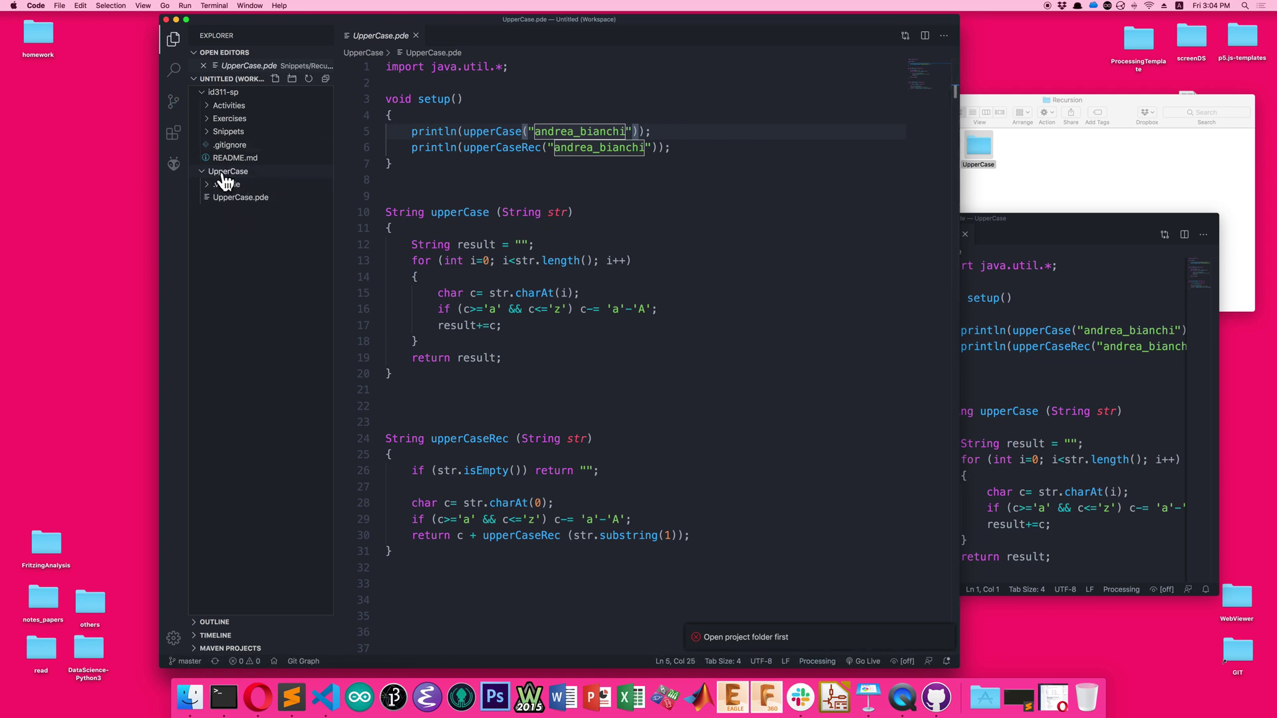
# Collapse the id311-sp folder and open UpperCase.pde from the workspace's separate UpperCase folder for editing.
pyautogui.click(213, 93)
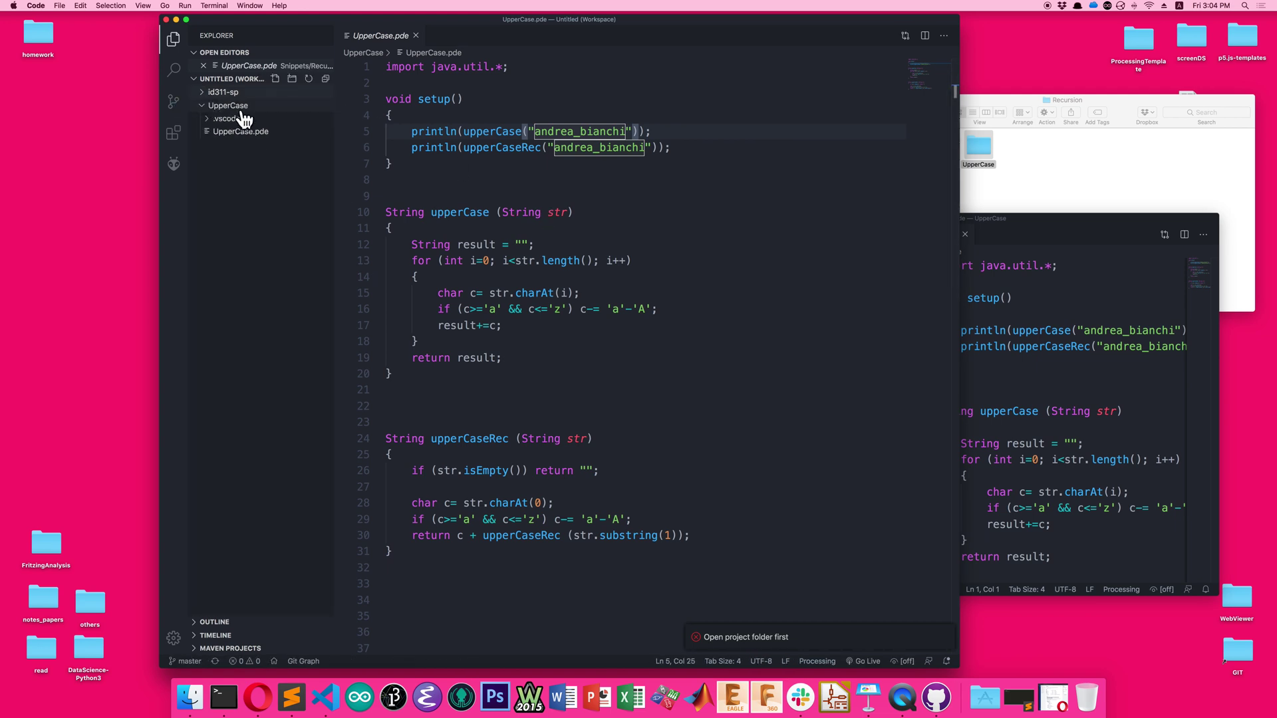
pyautogui.doubleClick(251, 133)
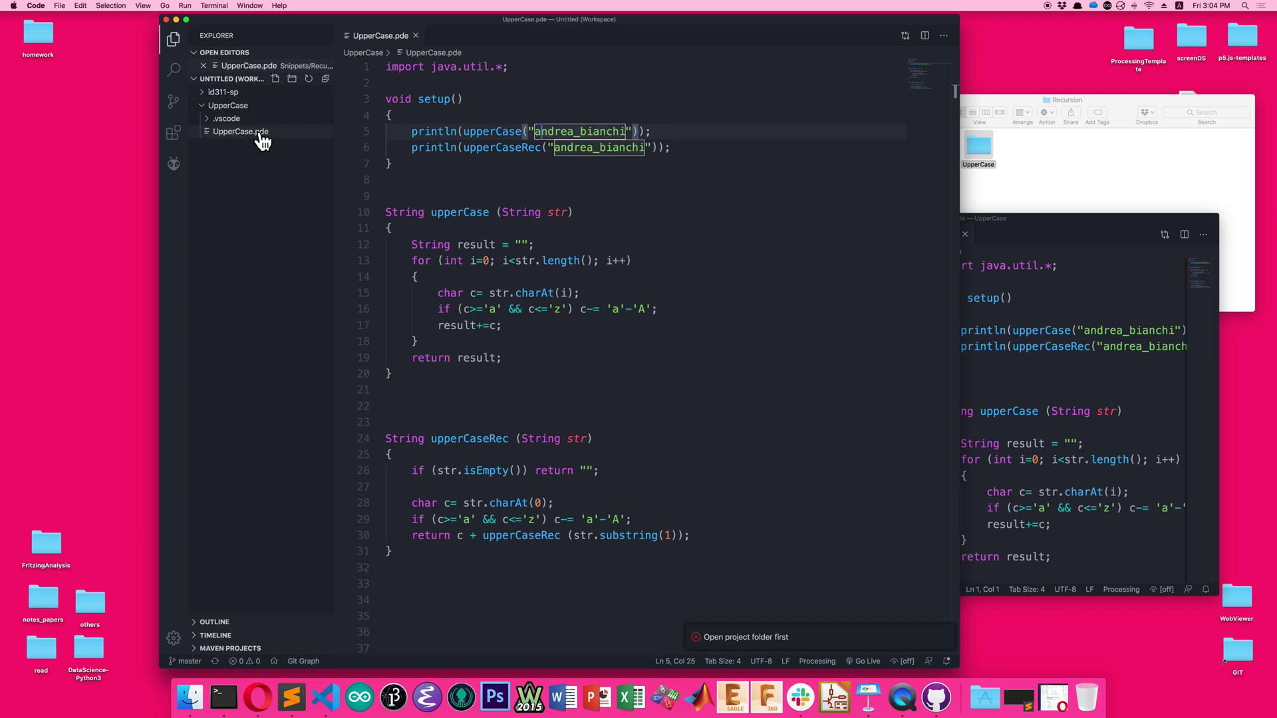
pyautogui.click(562, 213)
pyautogui.click(554, 228)
# Create a Processing task file for the UpperCase workspace folder, overwriting the existing tasks.json.
pyautogui.press('super+shift+p')
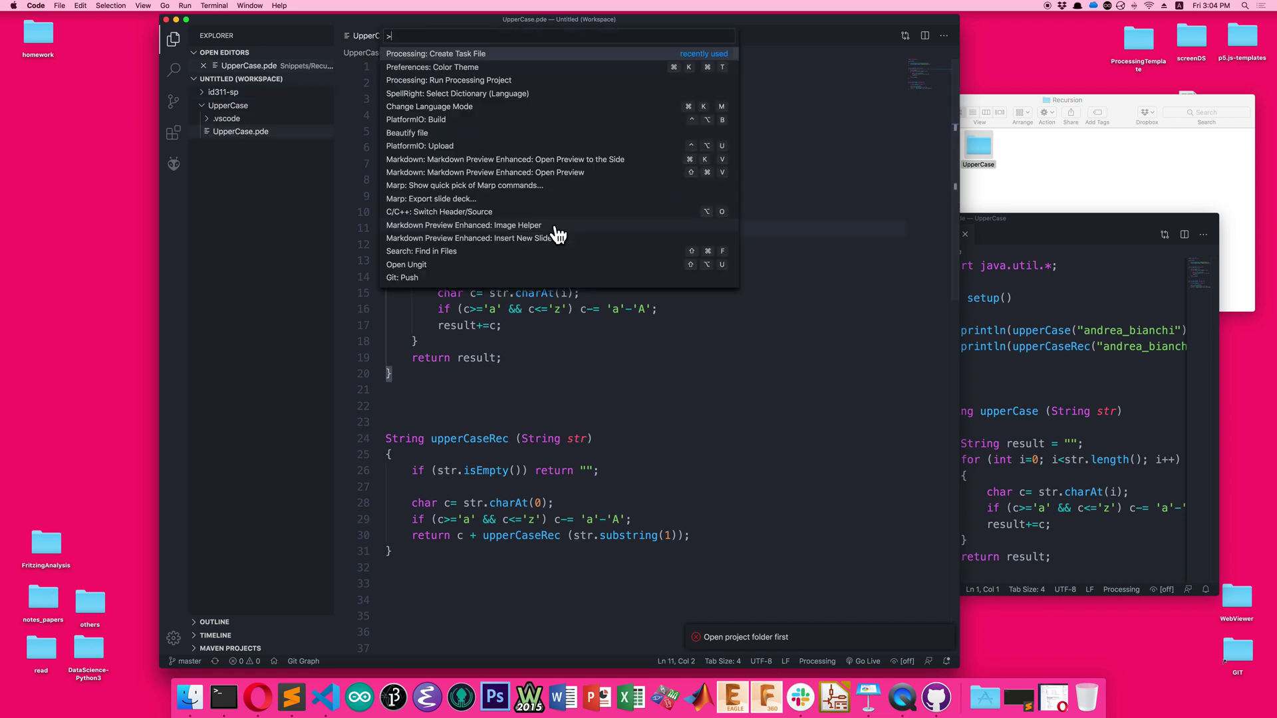
pyautogui.press('Return')
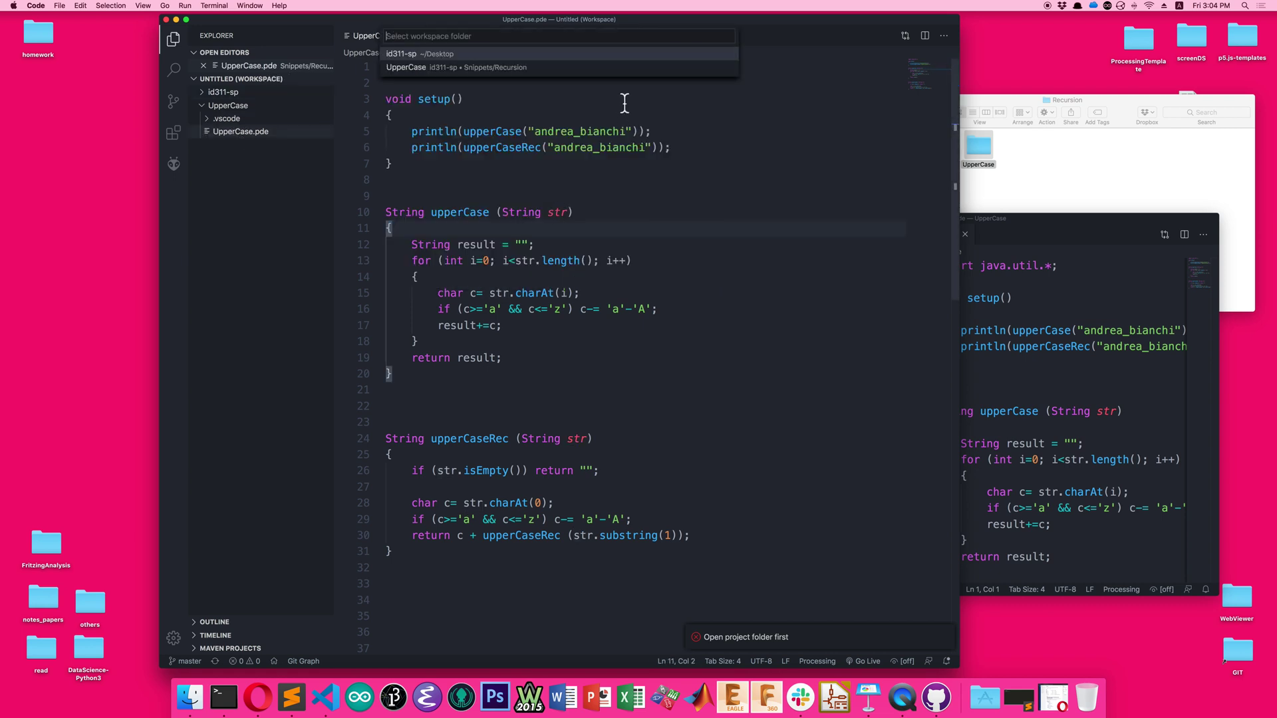
pyautogui.click(423, 68)
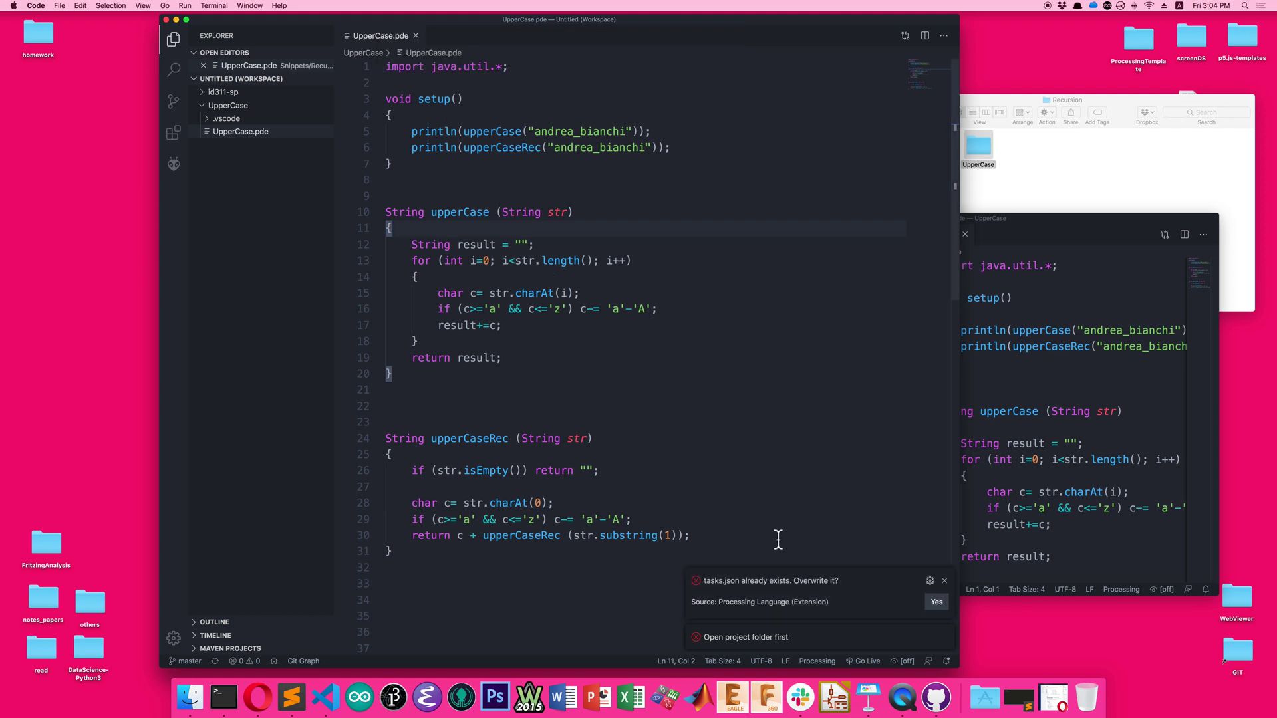
pyautogui.click(937, 602)
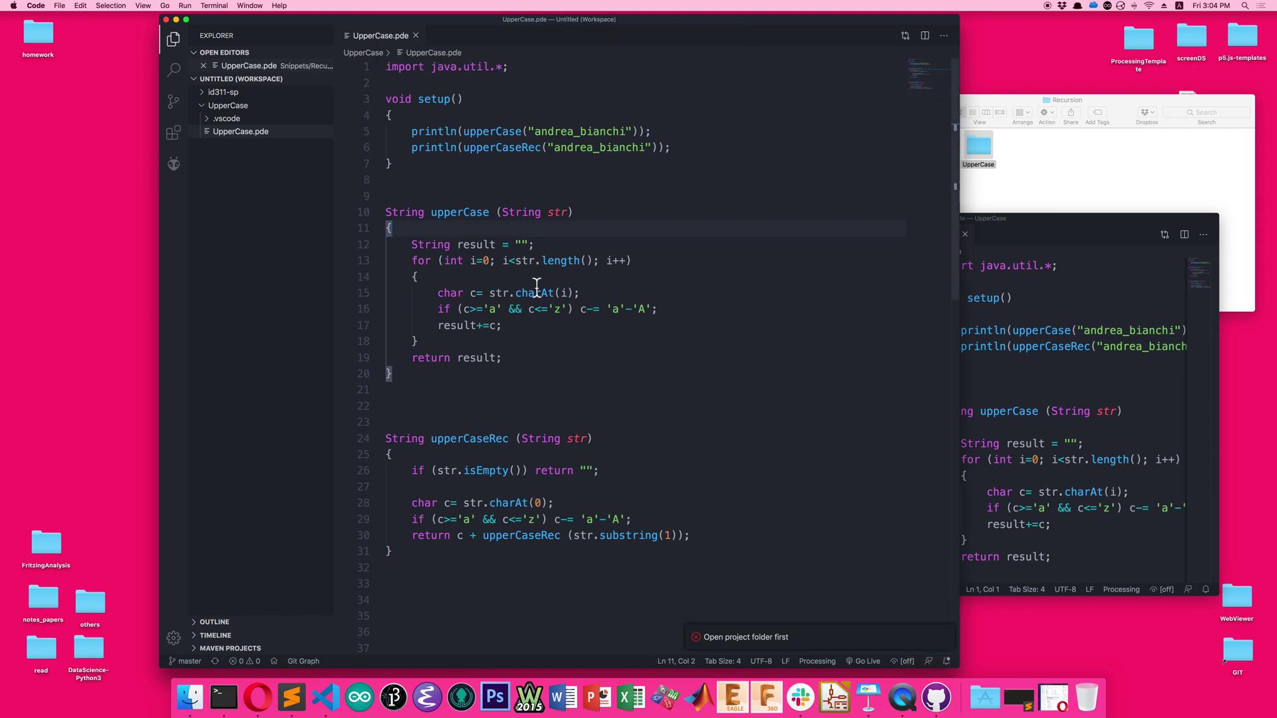
# Run the Processing project for the UpperCase workspace folder and move the sketch window over the code.
pyautogui.press('super+shift+p')
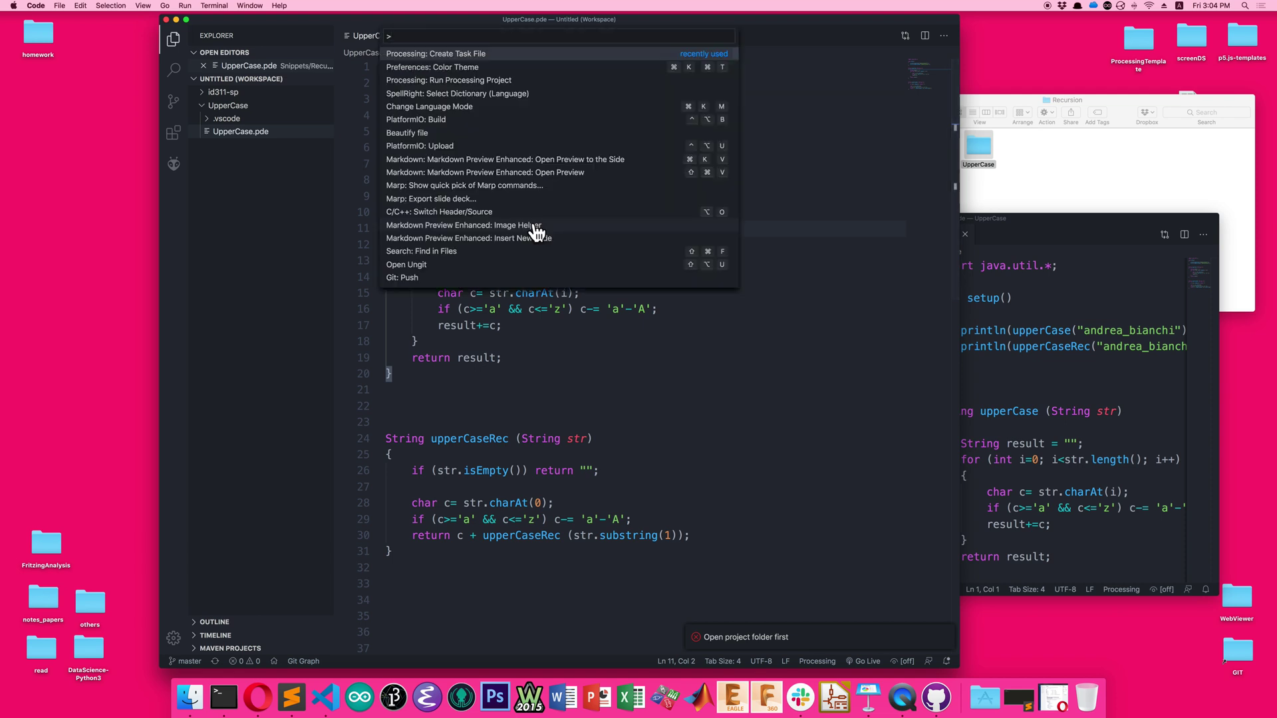
pyautogui.write('run')
pyautogui.press('Return')
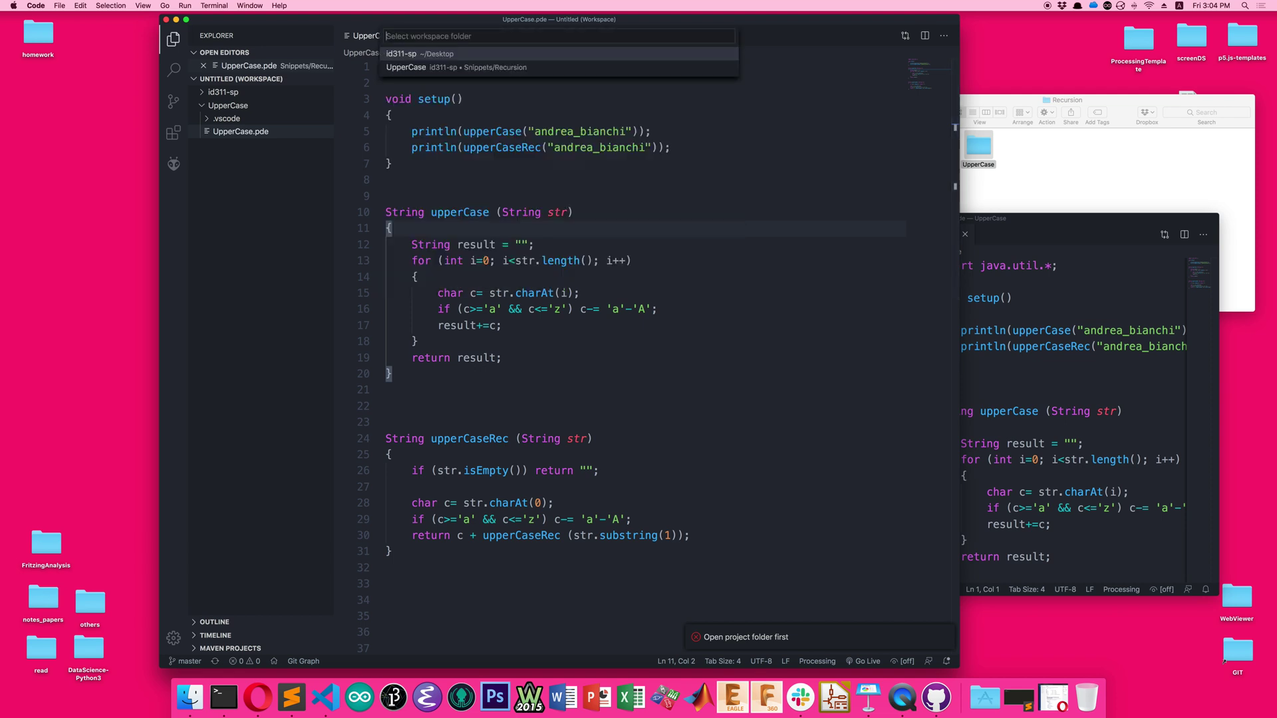
pyautogui.click(415, 71)
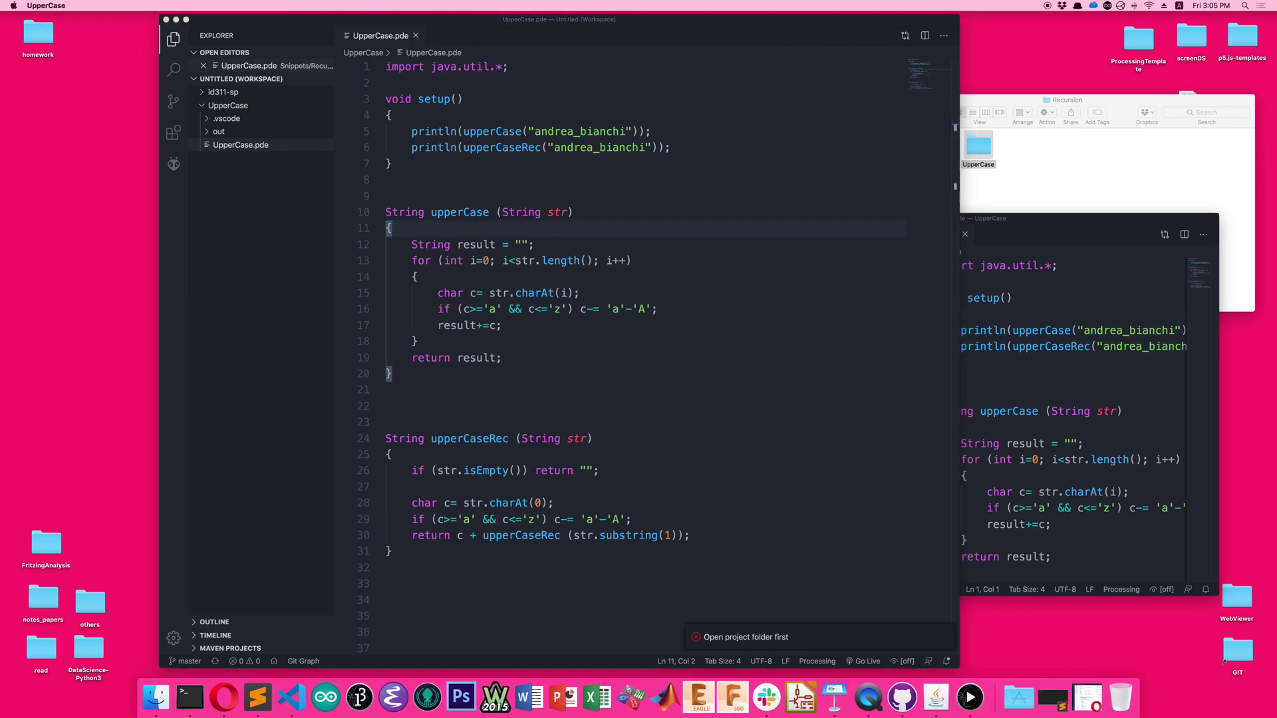
pyautogui.moveTo(705, 296); pyautogui.dragTo(648, 191)
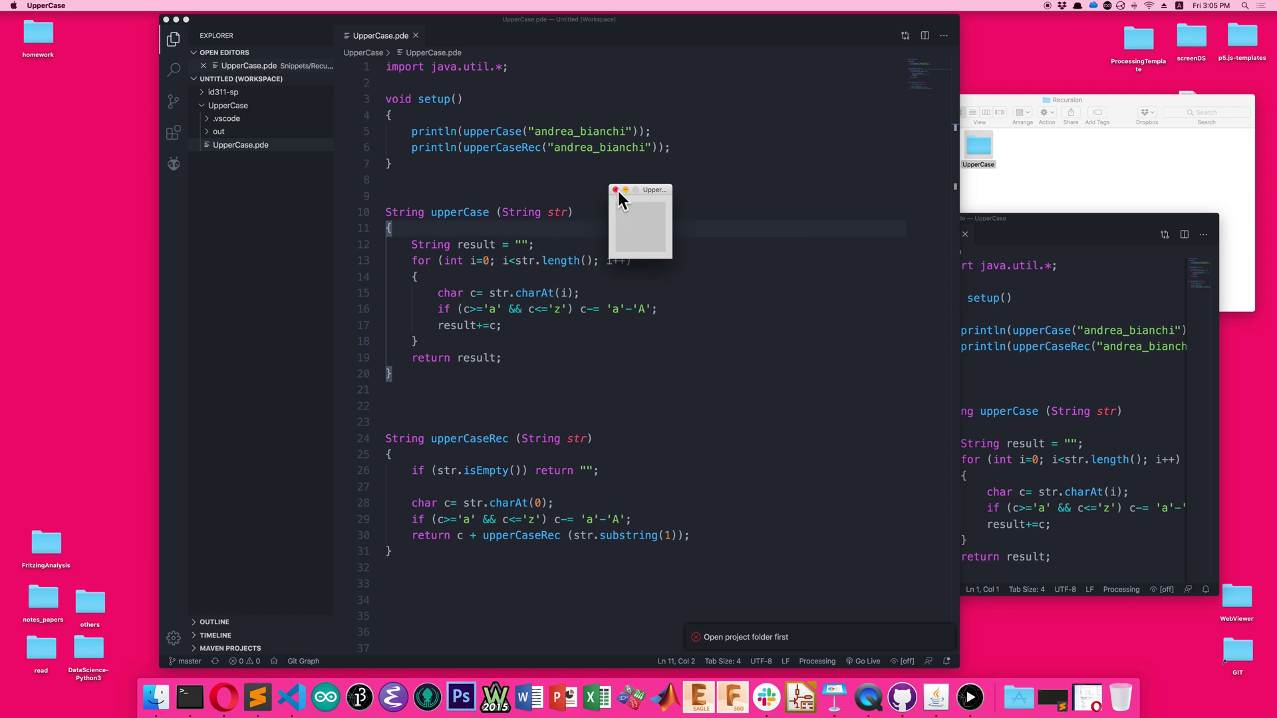
# Close the running UpperCase sketch window and dismiss the notification about opening the project folder.
pyautogui.click(617, 190)
pyautogui.click(832, 516)
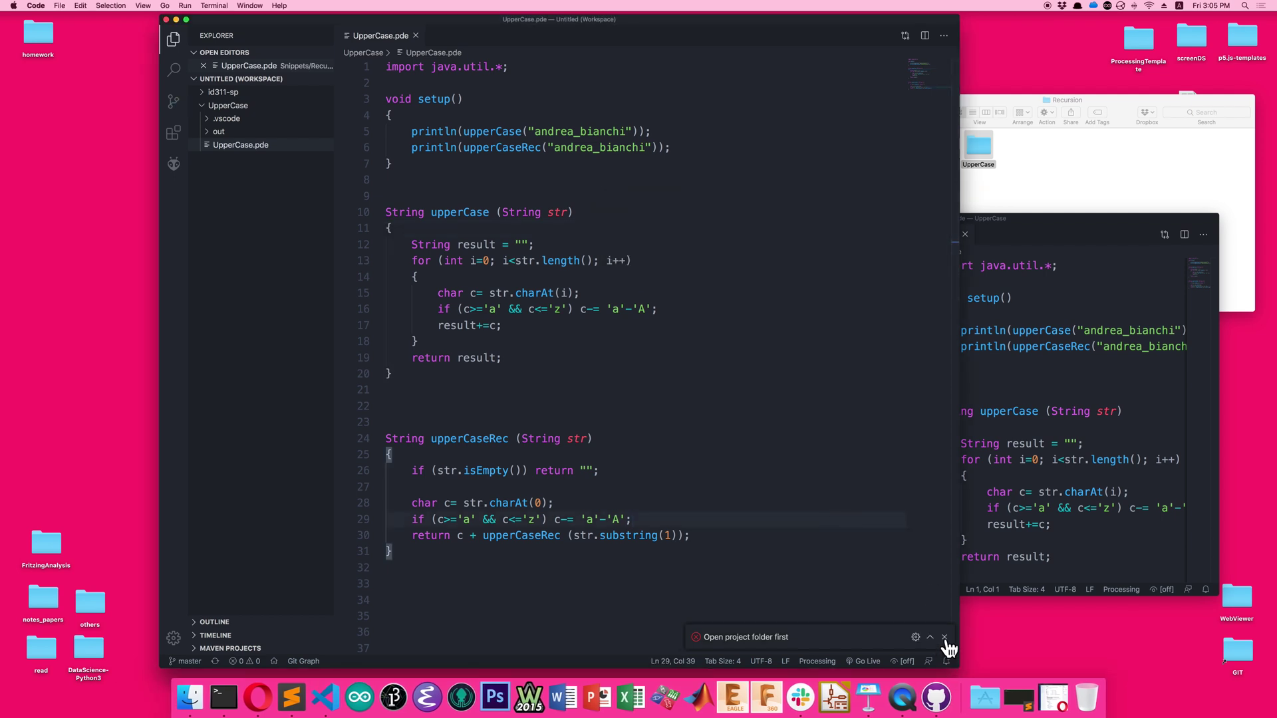
pyautogui.click(944, 638)
pyautogui.click(835, 535)
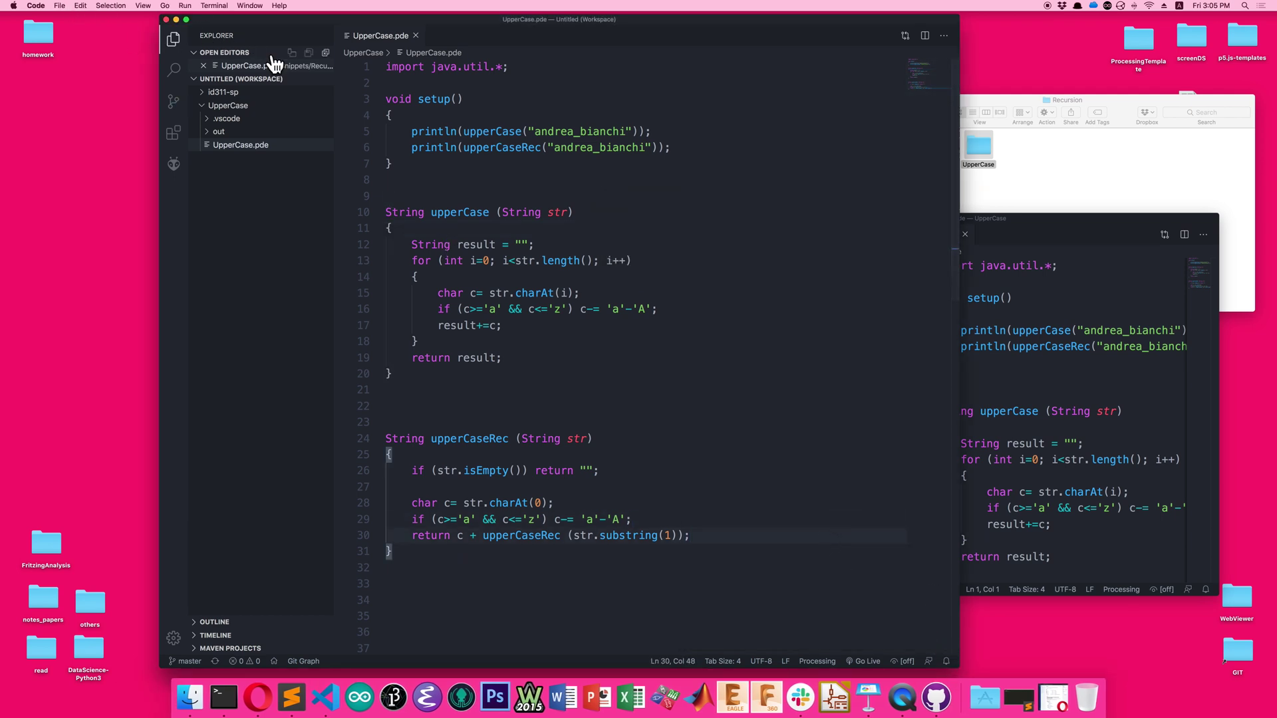
# Close both Visual Studio Code windows, the untitled workspace and the separate UpperCase folder window.
pyautogui.click(166, 19)
pyautogui.click(525, 75)
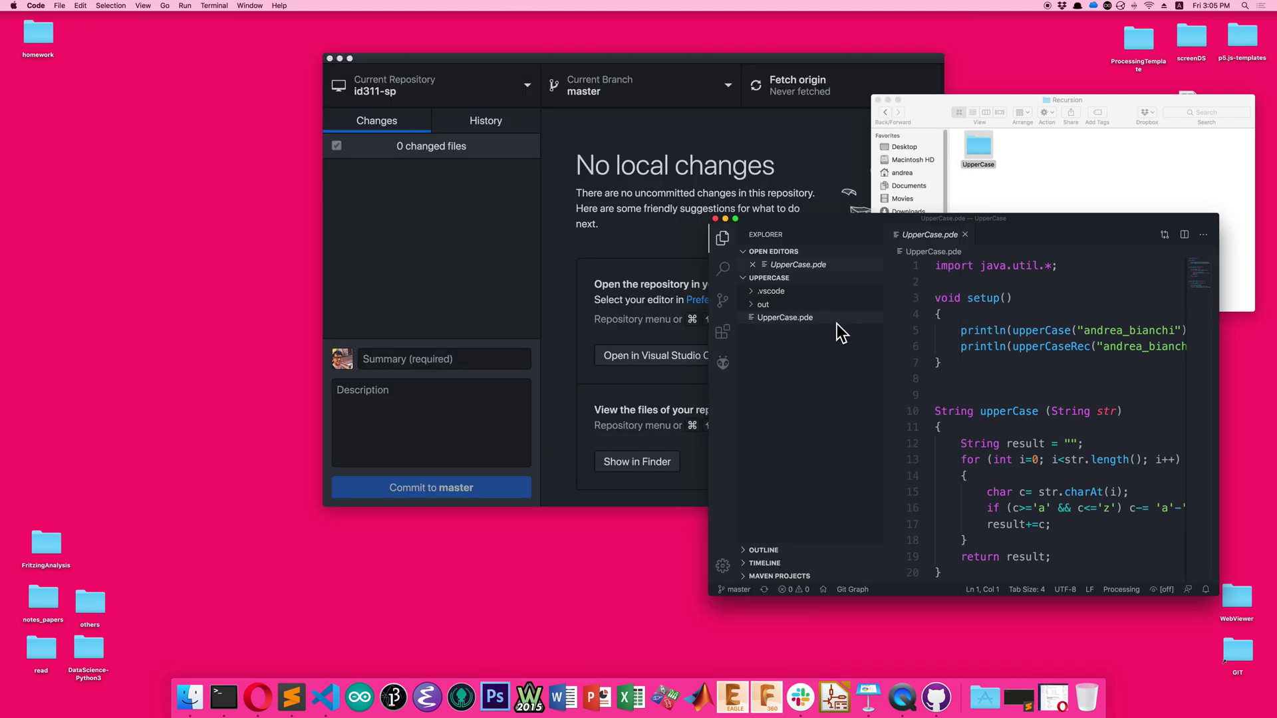
pyautogui.click(1040, 293)
pyautogui.click(715, 219)
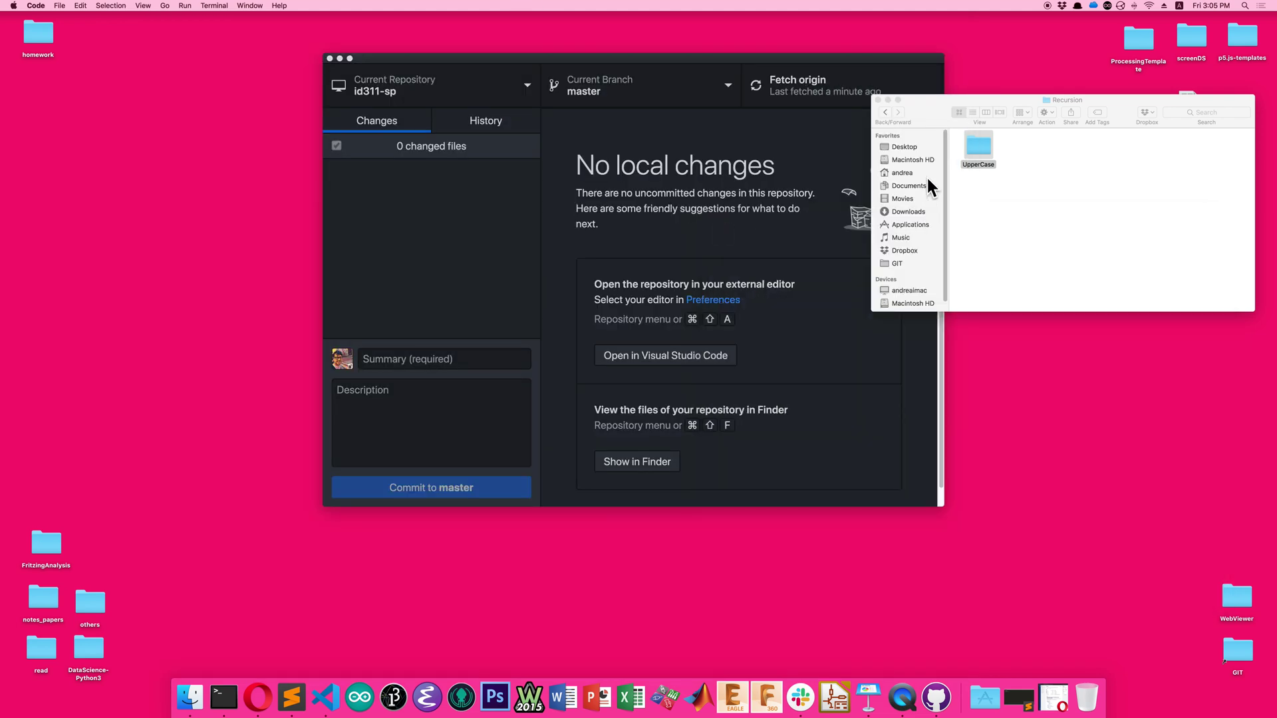
# In Finder, go up from Recursion to the id311-sp folder and open its Exercises folder.
pyautogui.click(1093, 214)
pyautogui.press('super+Up')
pyautogui.press('super+Up')
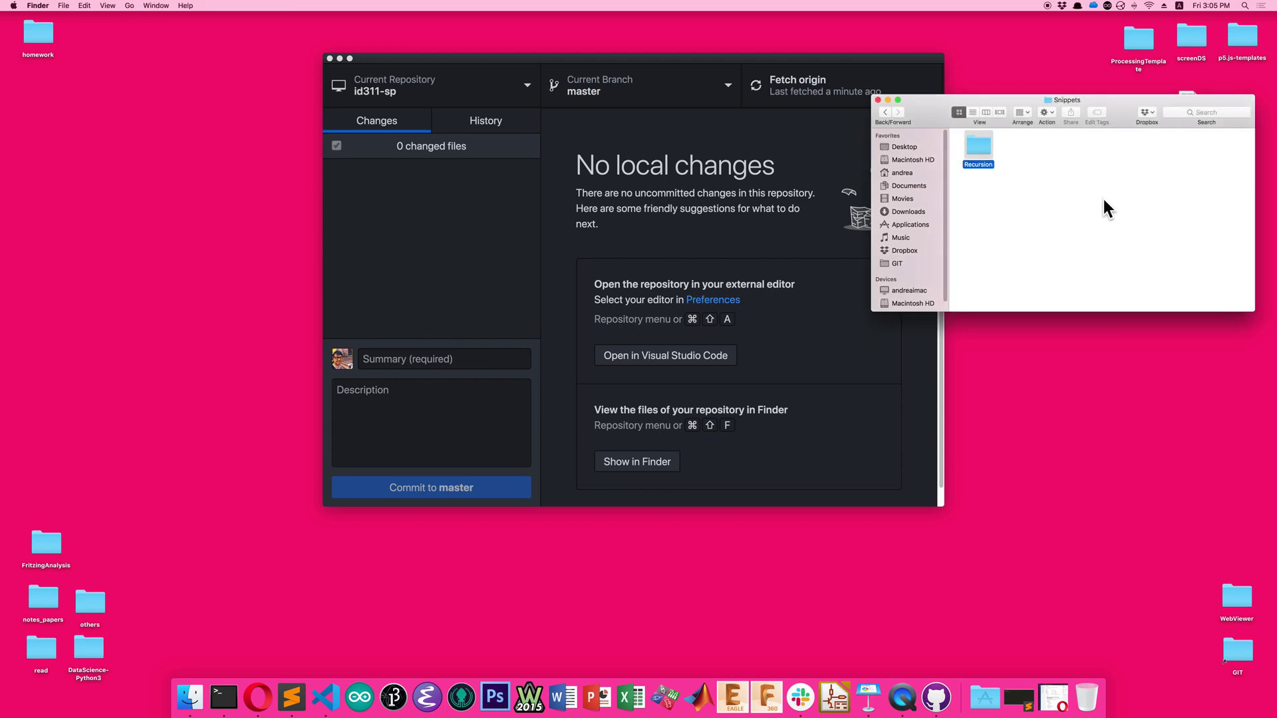
pyautogui.press('Left')
pyautogui.press('Left')
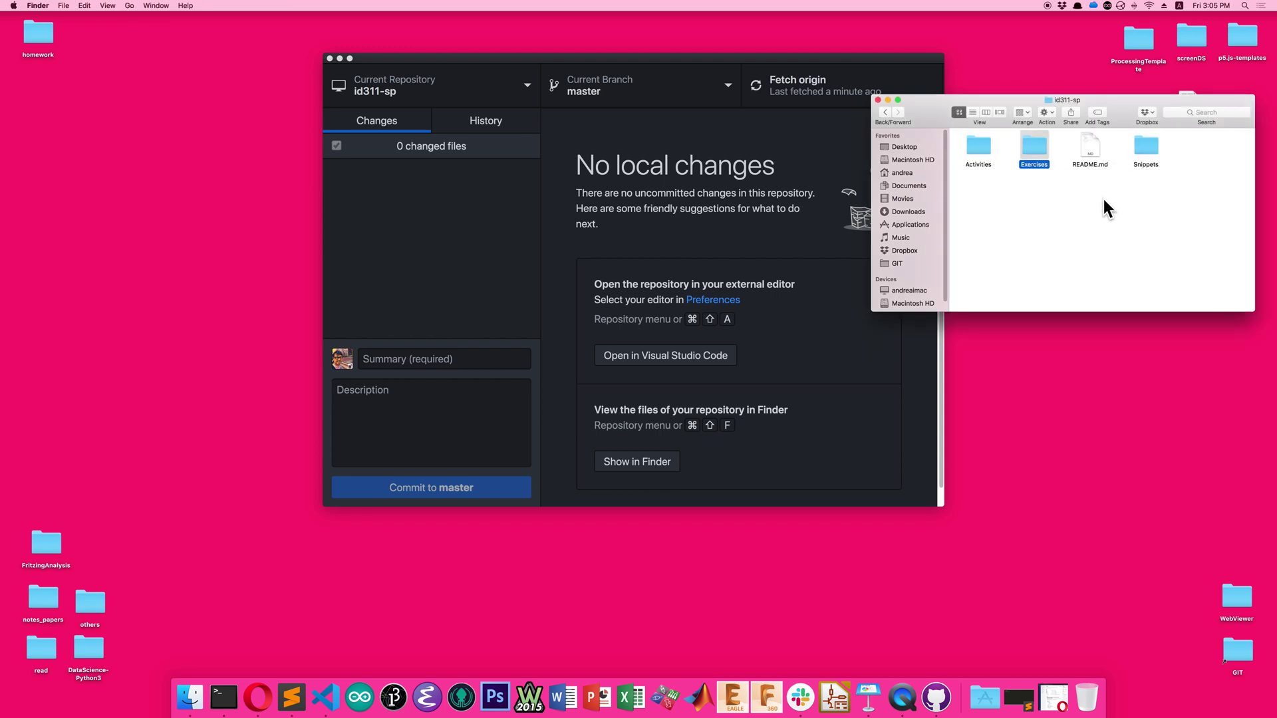
pyautogui.press('super+Down')
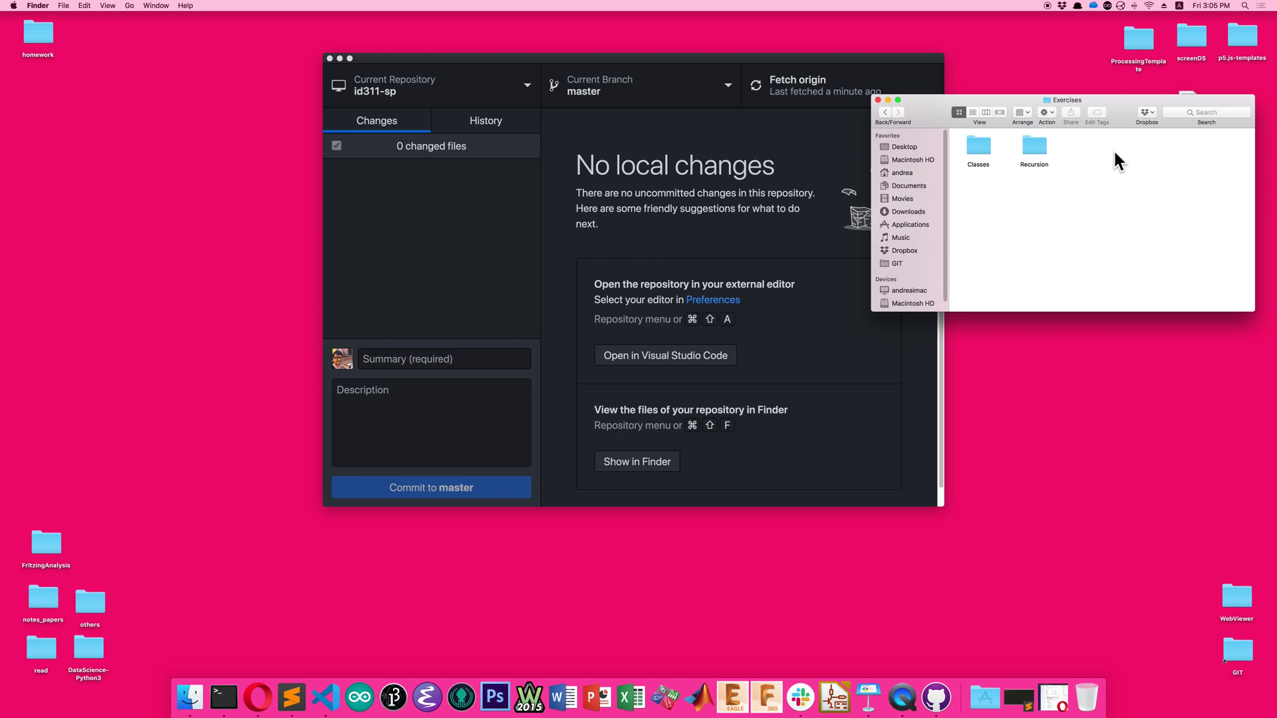
# Switch to GitHub Desktop and pull the latest changes for the id311-sp repository.
pyautogui.click(813, 159)
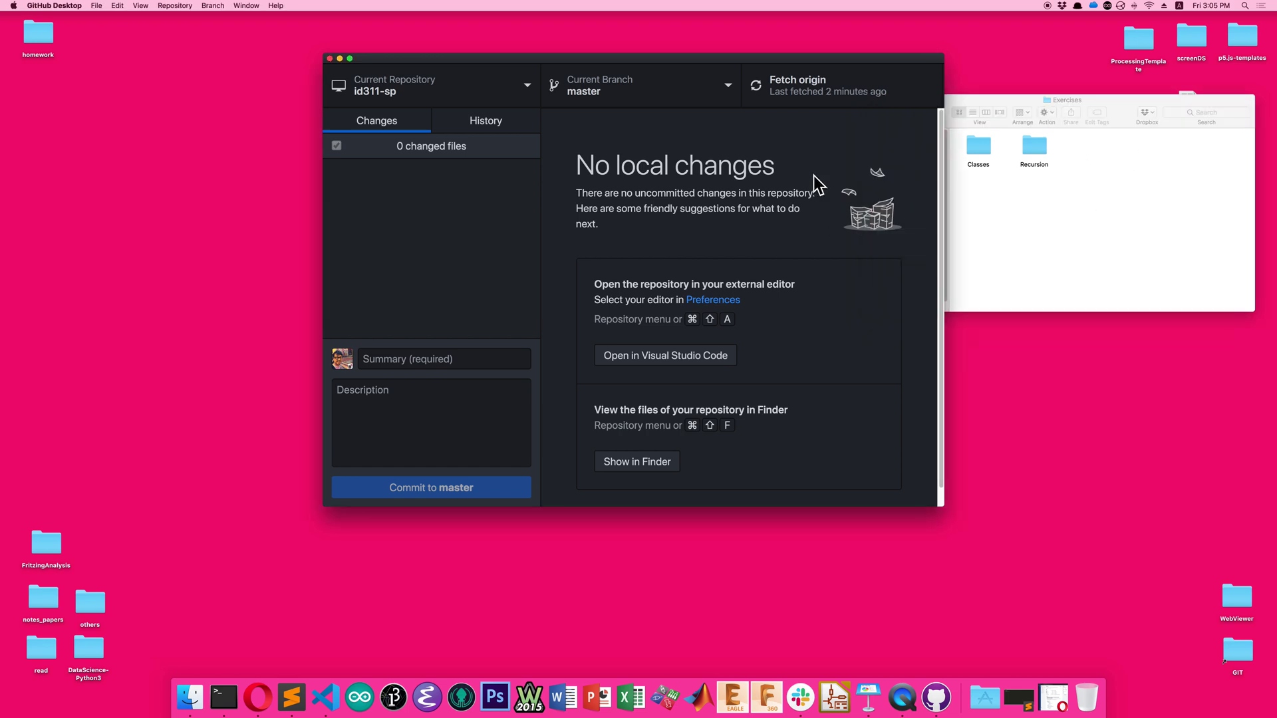
pyautogui.click(166, 8)
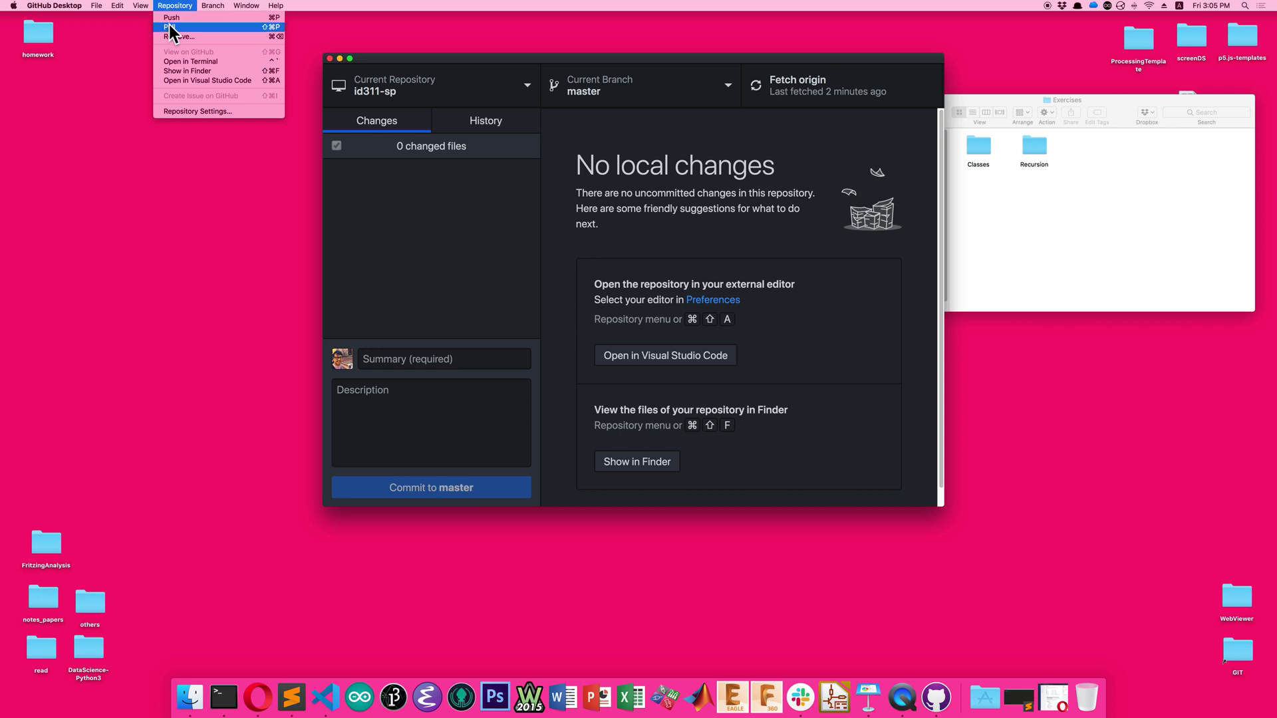
pyautogui.click(169, 27)
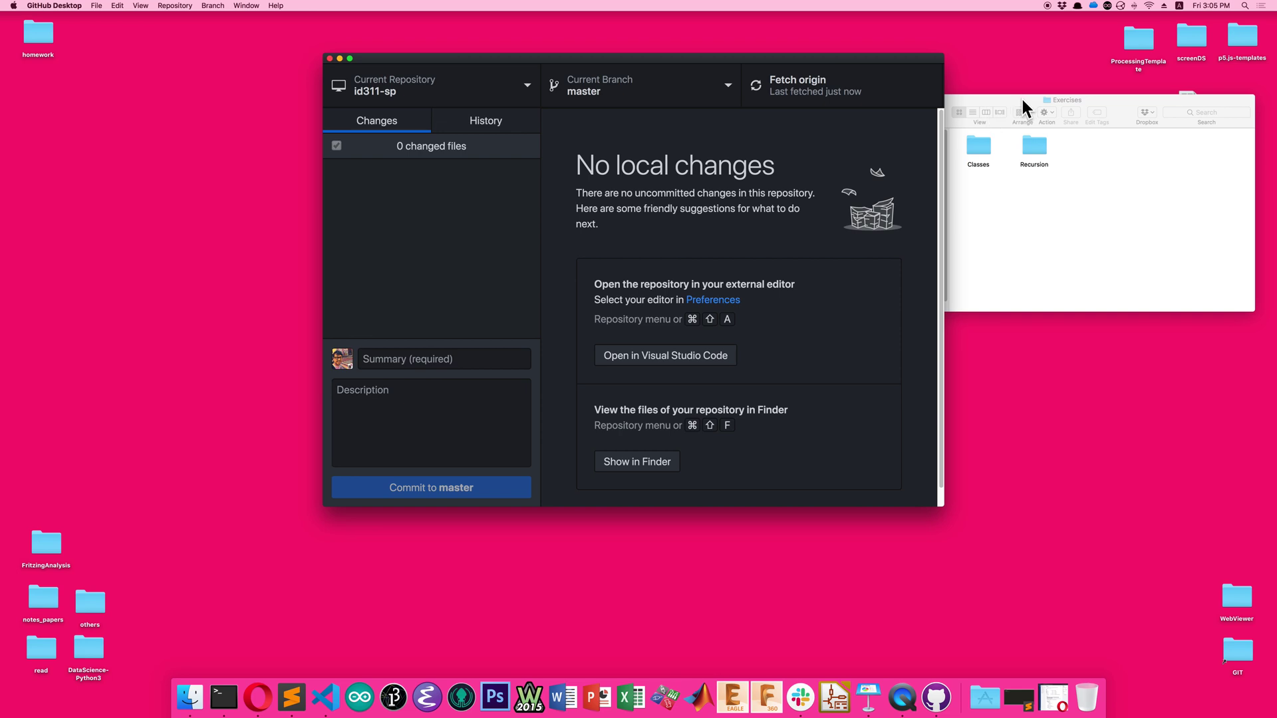
# Arrange the Finder and GitHub Desktop windows side by side without overlap.
pyautogui.moveTo(1020, 98); pyautogui.dragTo(1028, 109)
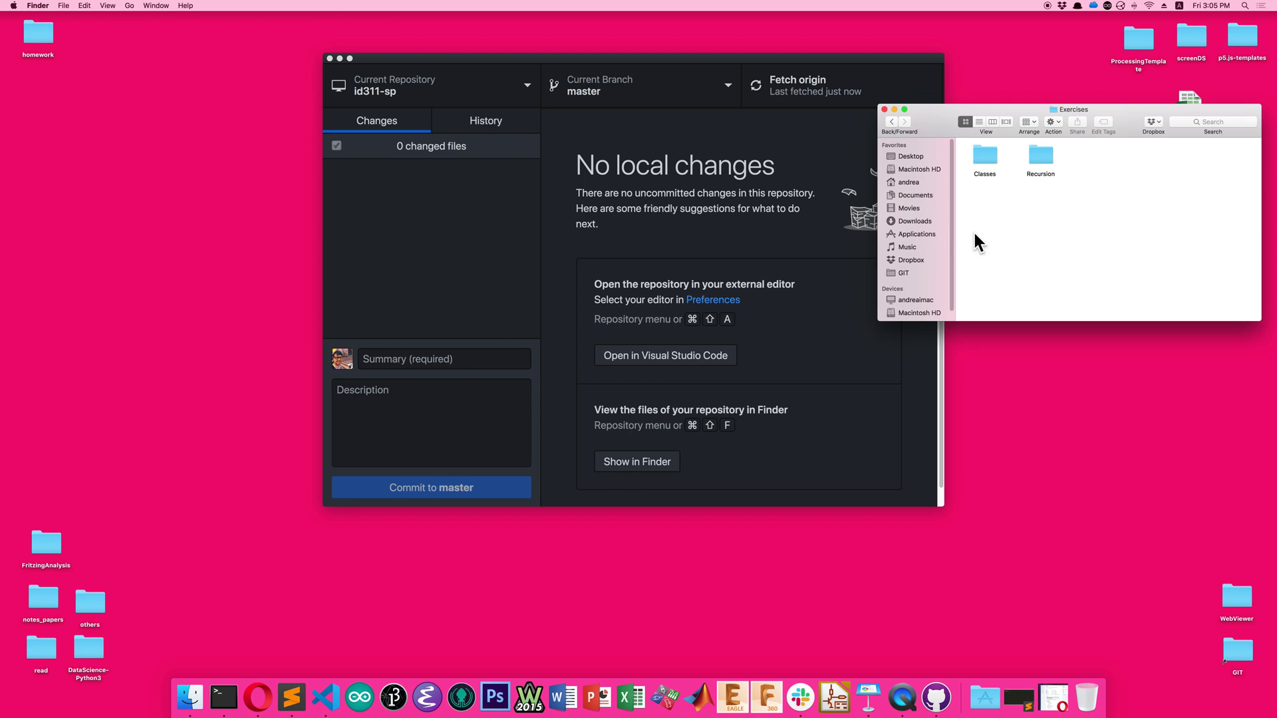
pyautogui.moveTo(878, 62); pyautogui.dragTo(766, 113)
pyautogui.click(1081, 212)
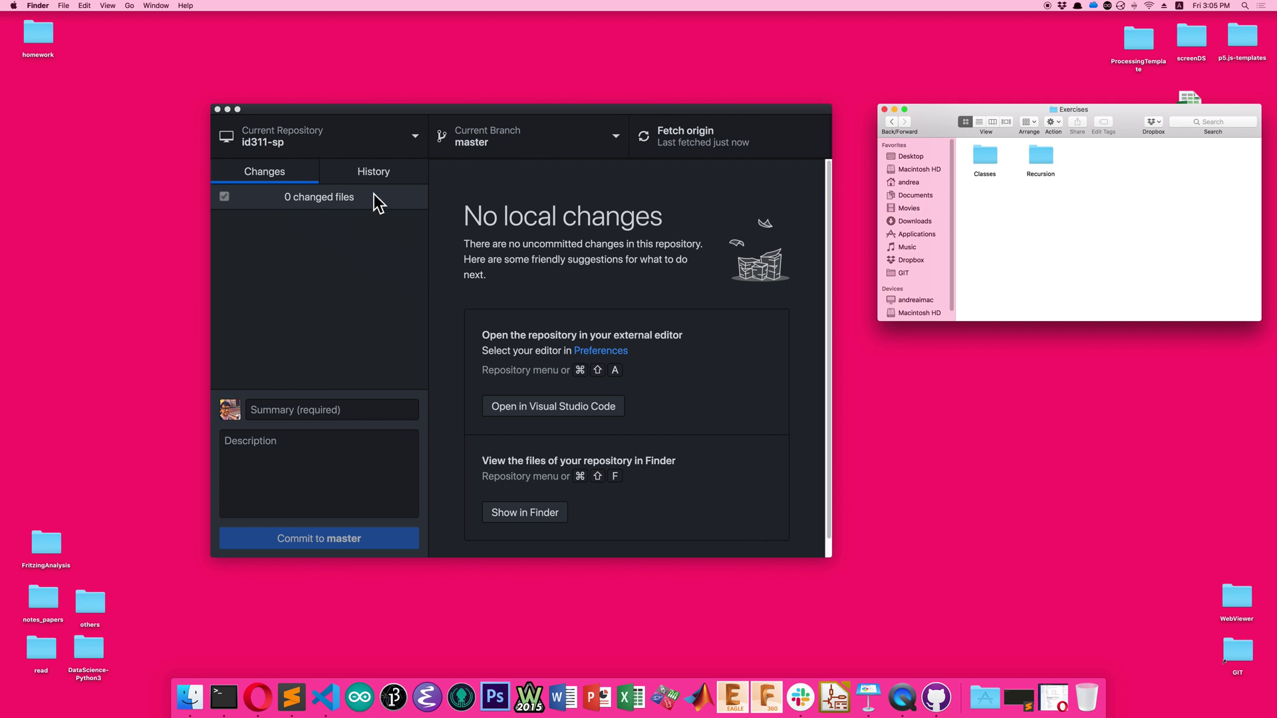
# Open Koch.pde from Recursion/Koch in Sublime Text and move the editor window aside so the repository window stays visible.
pyautogui.doubleClick(1040, 161)
pyautogui.doubleClick(1036, 154)
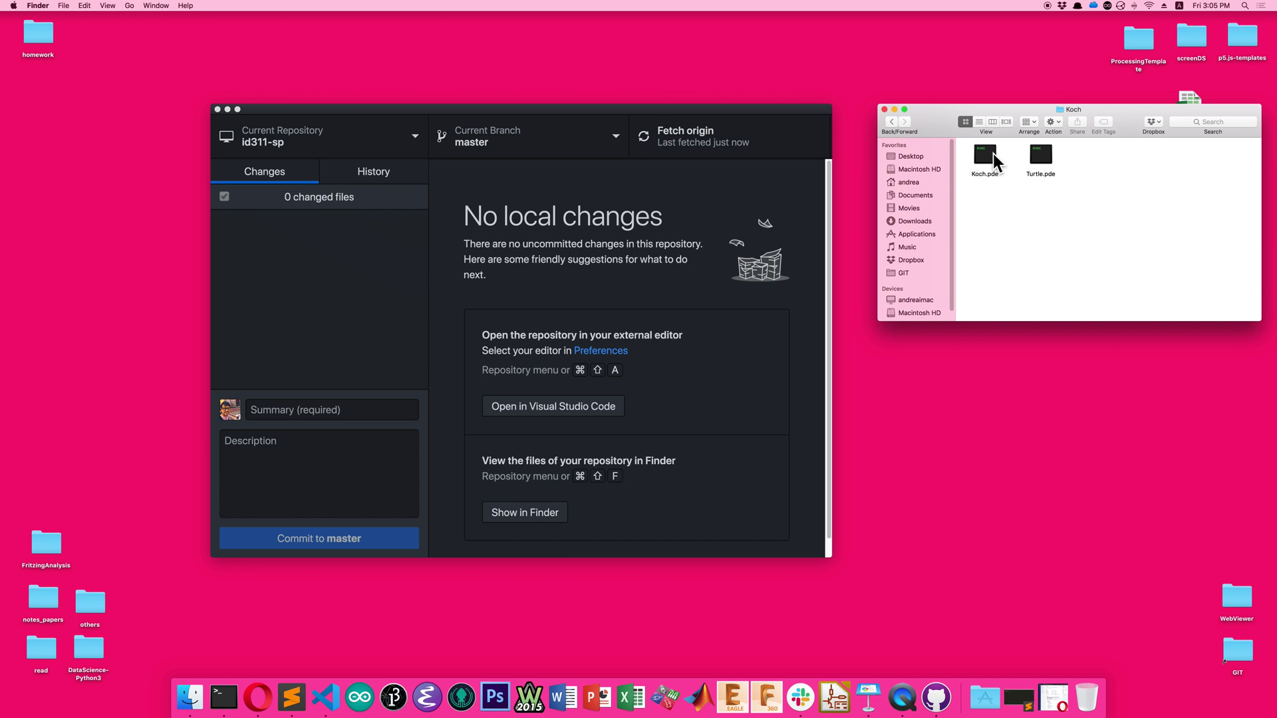
pyautogui.moveTo(992, 154); pyautogui.dragTo(274, 697)
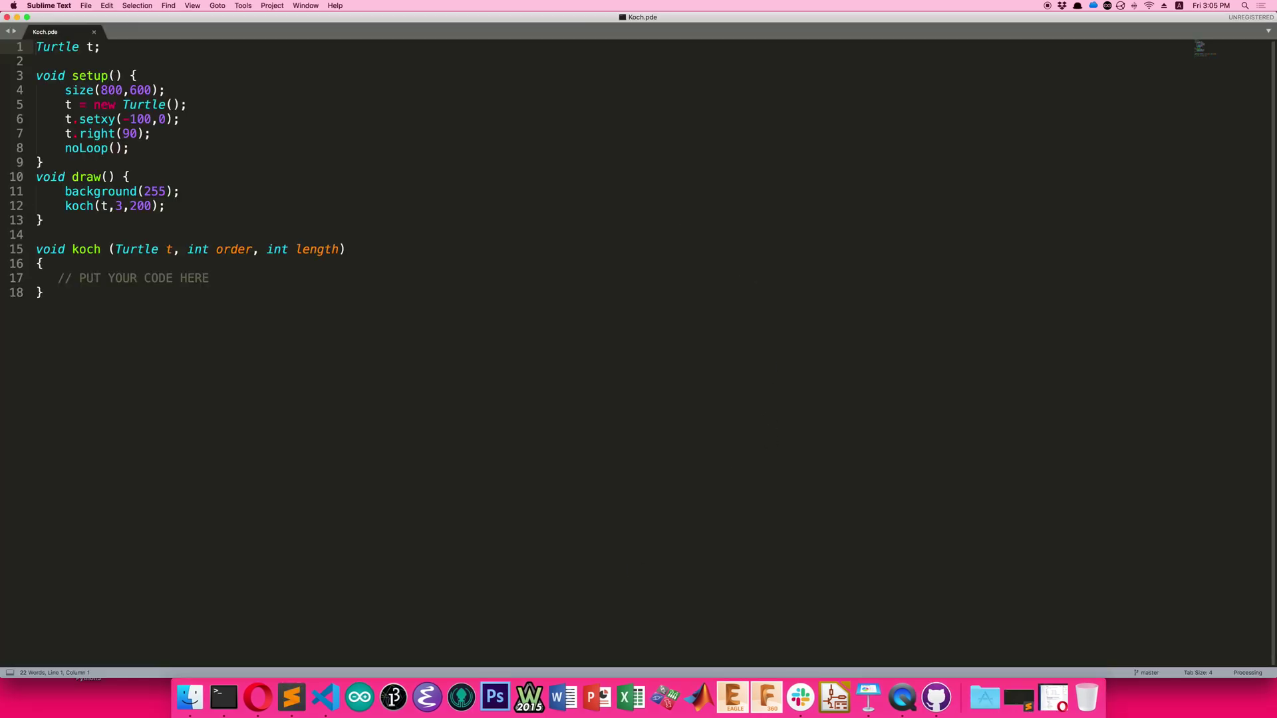
pyautogui.moveTo(192, 20); pyautogui.dragTo(1161, 43)
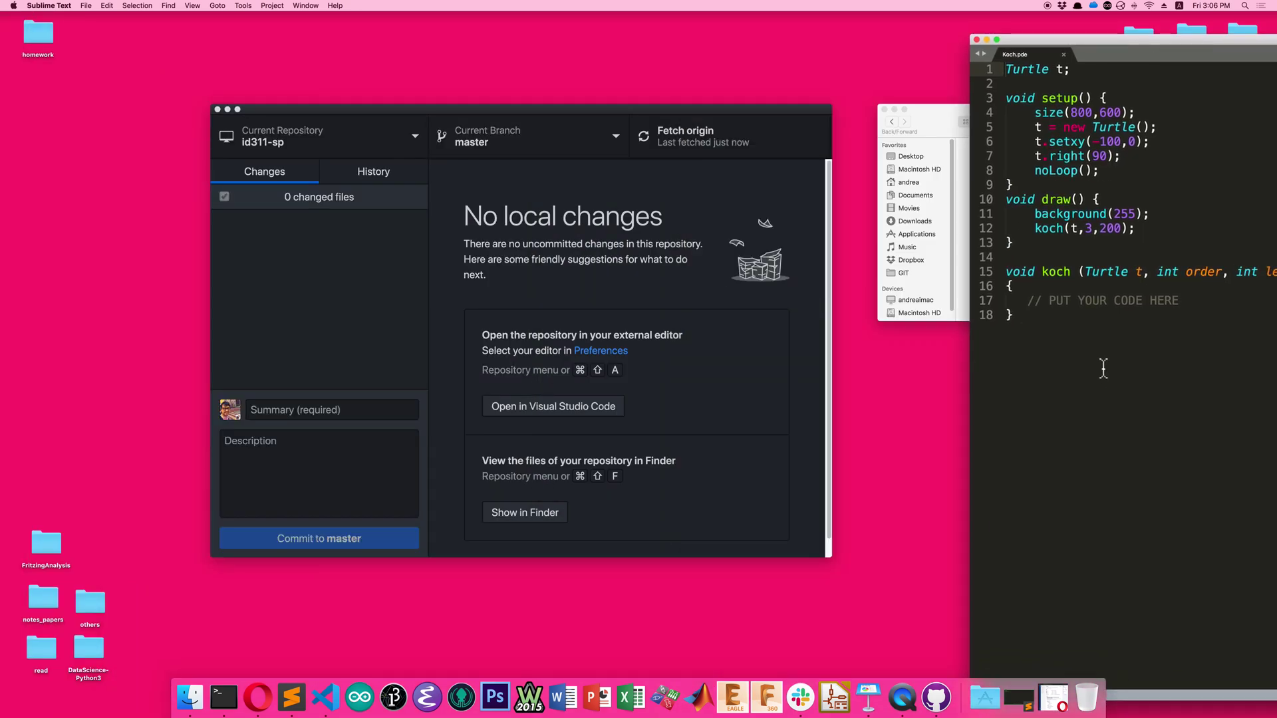
# Add the comment "// change" below the "PUT YOUR CODE HERE" line in Koch.pde and save the file.
pyautogui.click(1103, 369)
pyautogui.click(1215, 303)
pyautogui.press('Return')
pyautogui.write('// c')
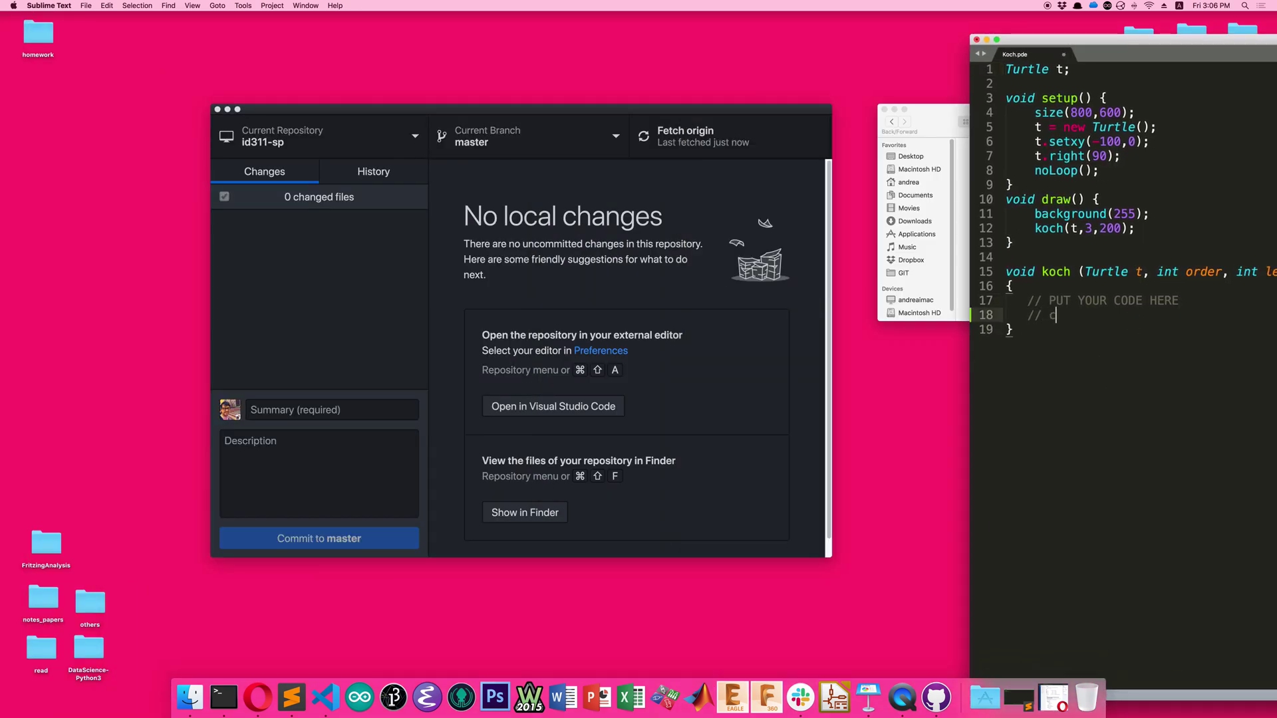
pyautogui.write('hange')
pyautogui.press('super+s')
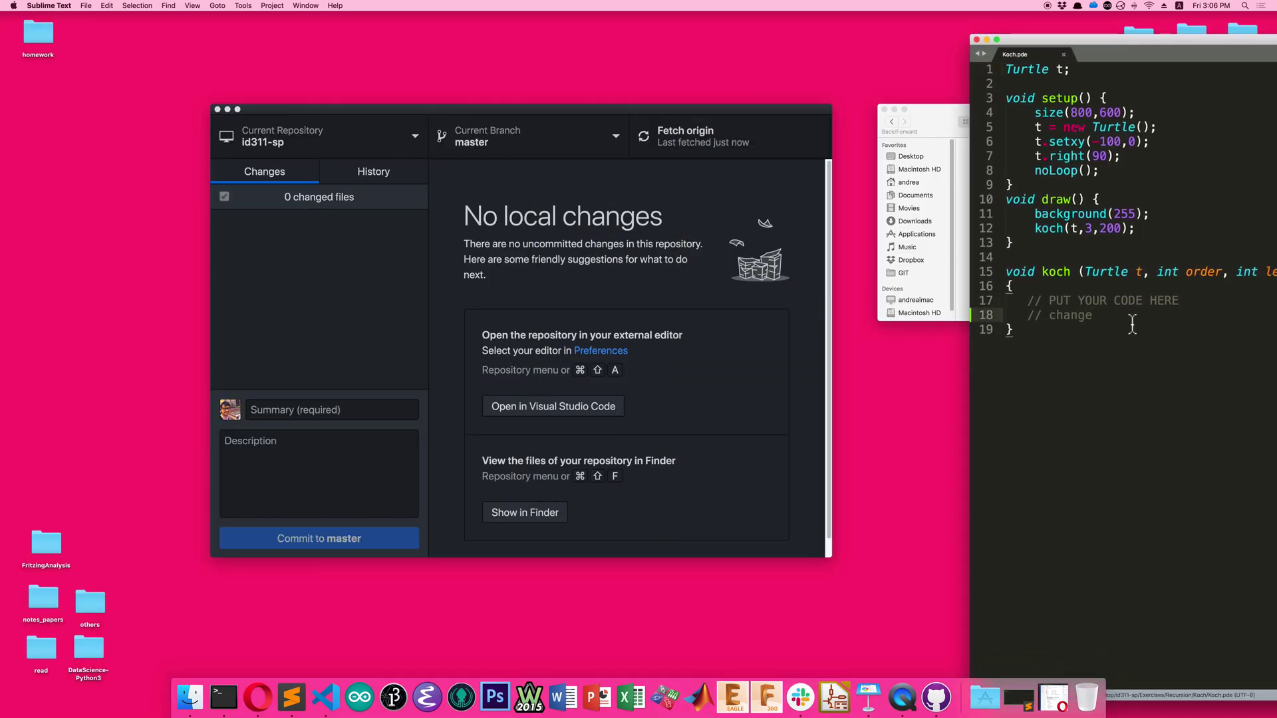
# Switch to GitHub Desktop and review the Koch.pde change, the commit history and the branch list.
pyautogui.click(271, 288)
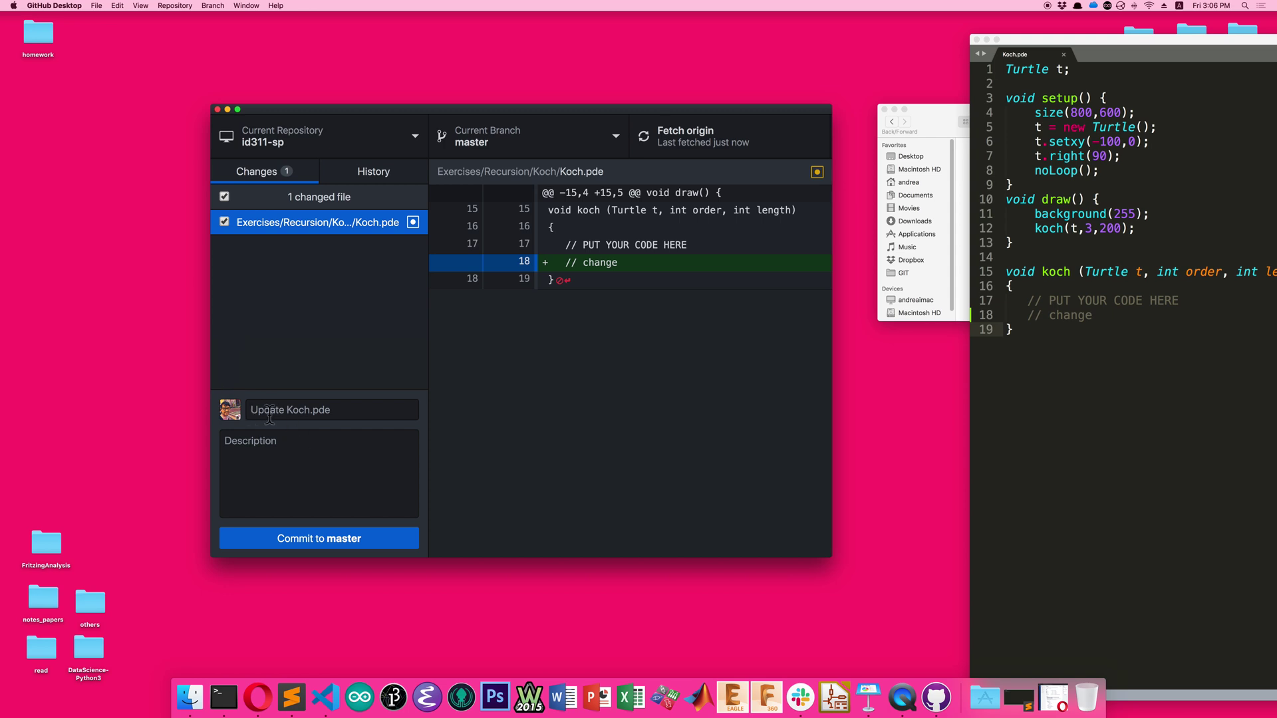
pyautogui.click(373, 172)
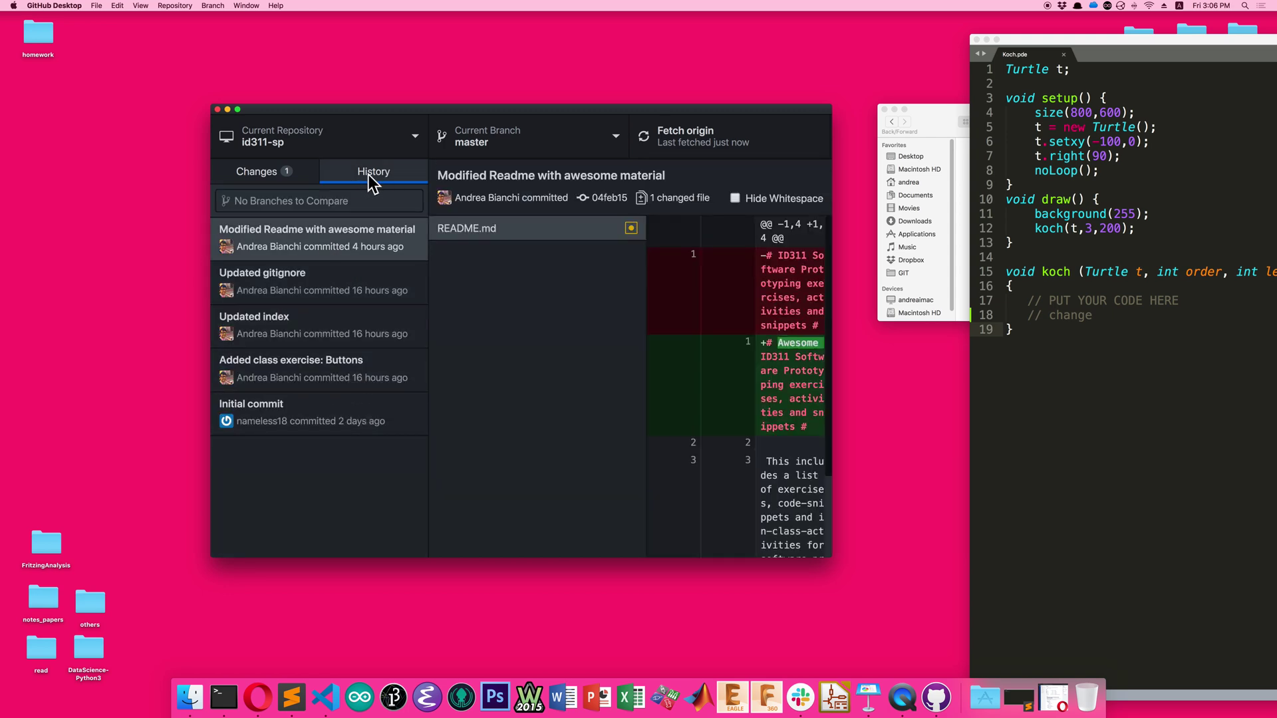
pyautogui.click(294, 176)
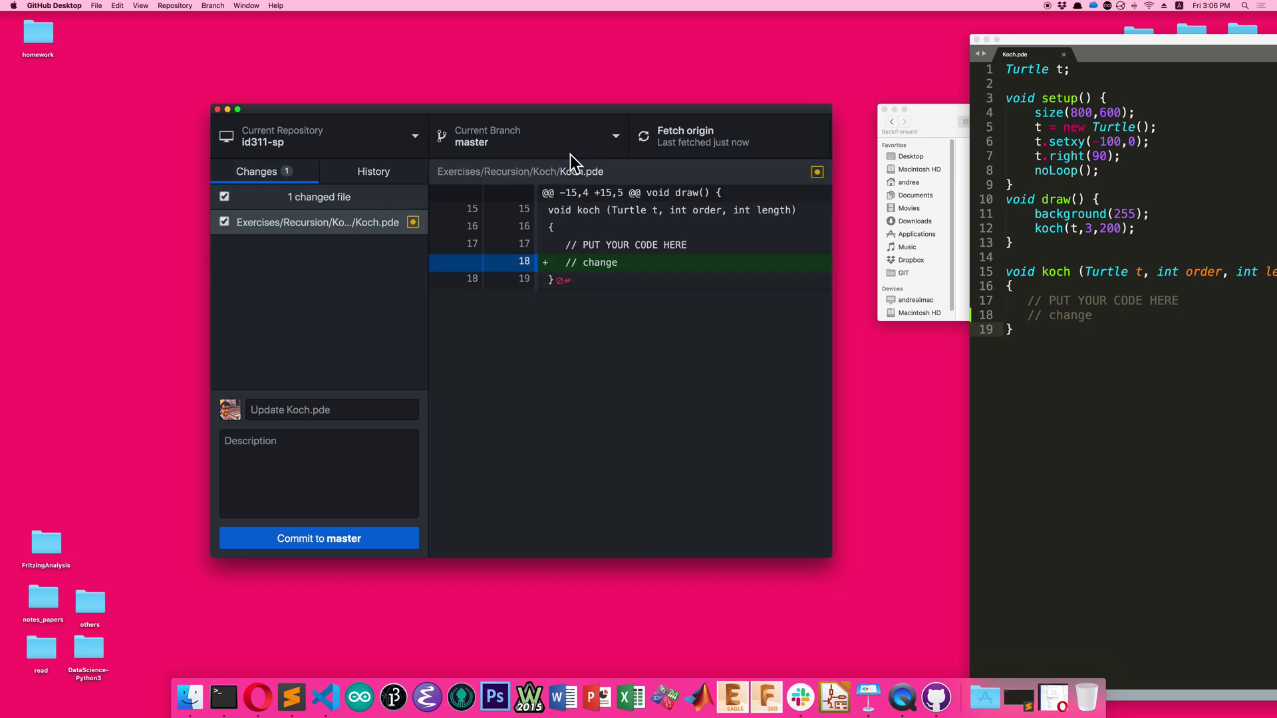
pyautogui.click(617, 140)
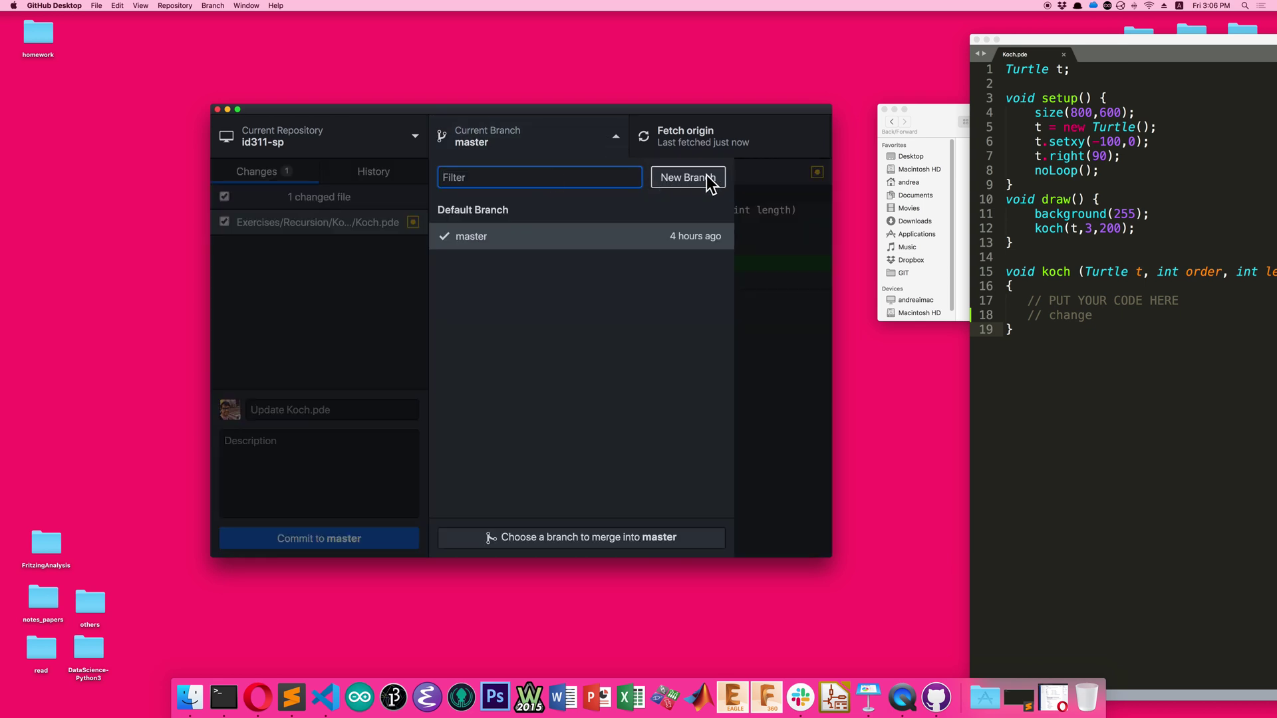
pyautogui.click(604, 140)
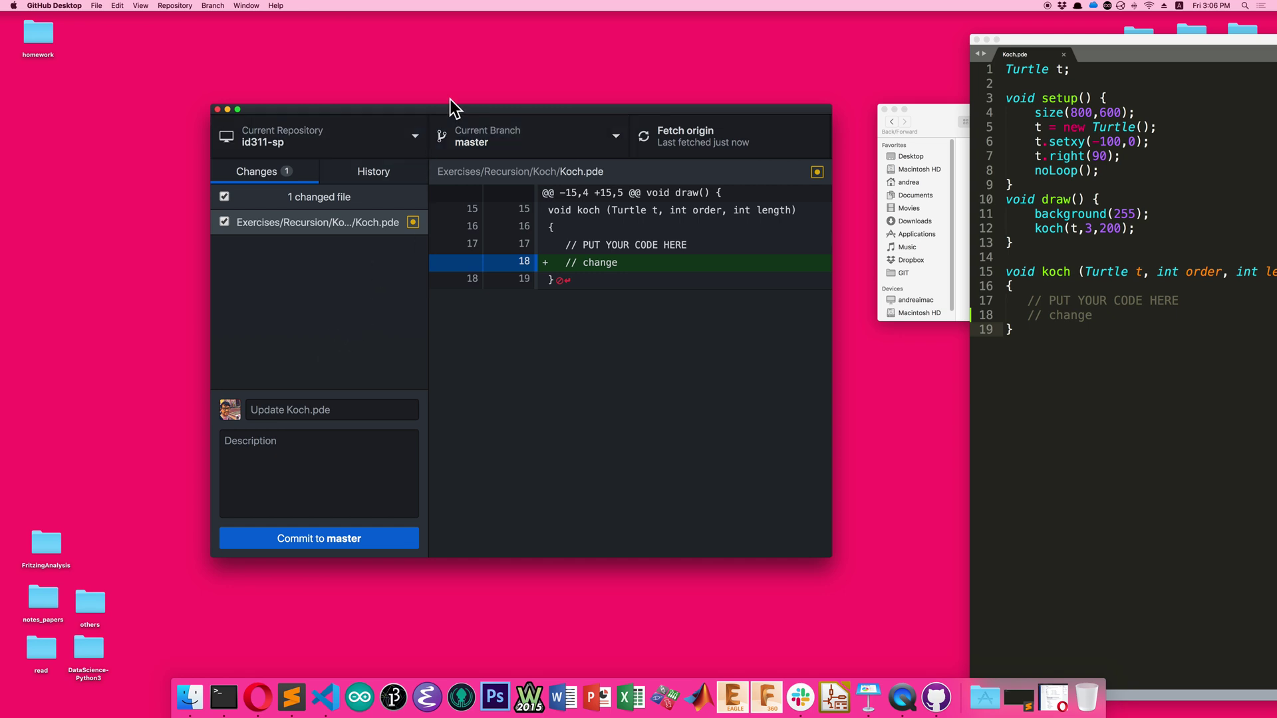
# Move the repository window aside and discard all changes to Exercises/Recursion/Koch/Koch.pde.
pyautogui.moveTo(441, 109); pyautogui.dragTo(353, 91)
pyautogui.click(228, 346)
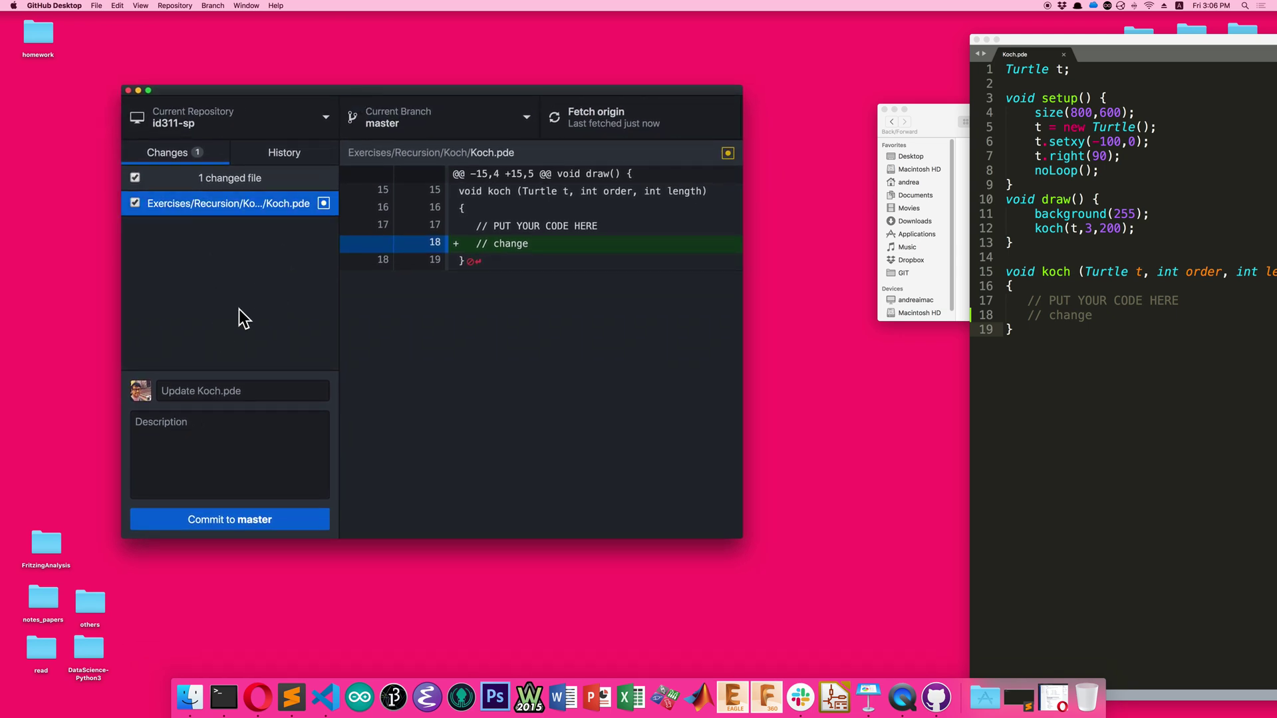
pyautogui.rightClick(225, 204)
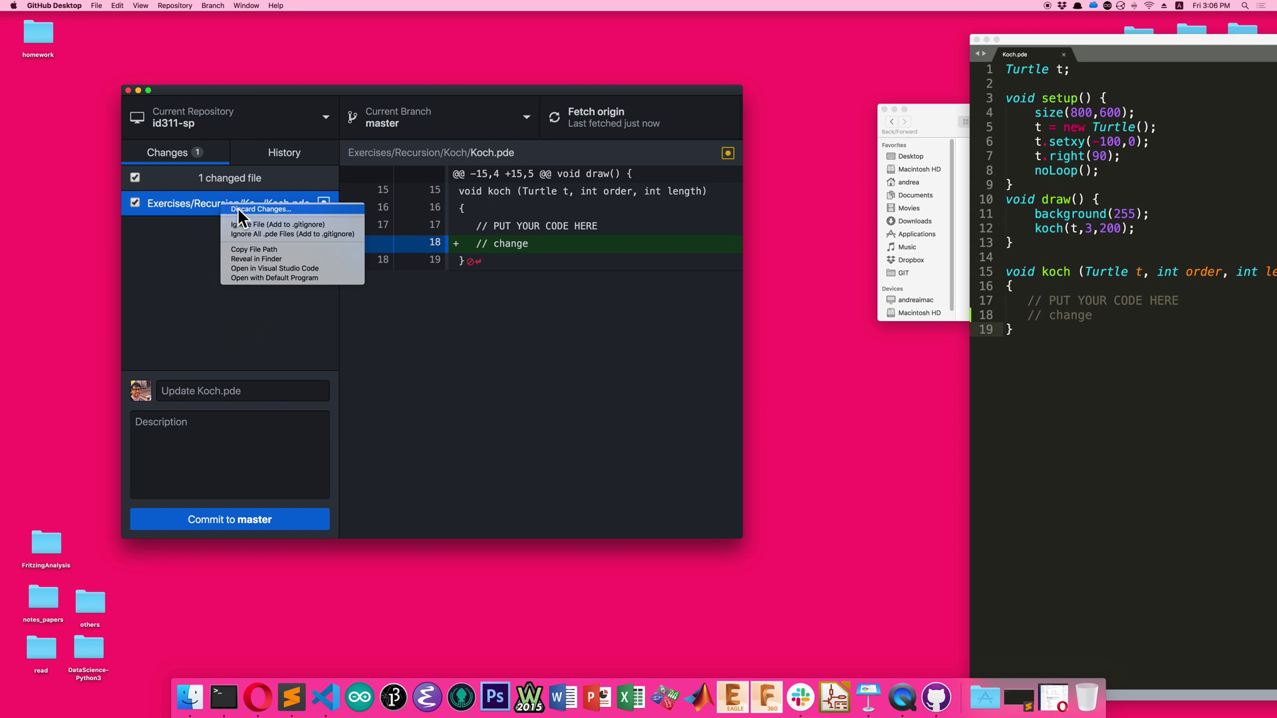
pyautogui.click(239, 209)
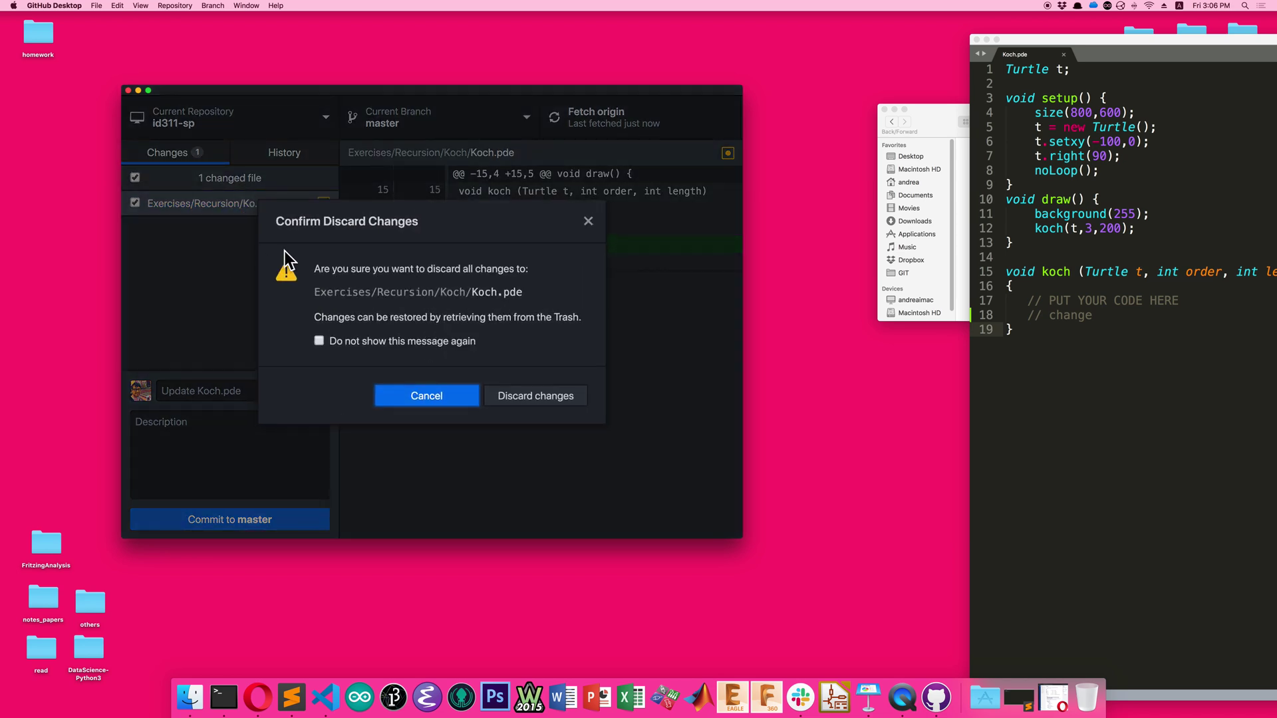
pyautogui.click(513, 400)
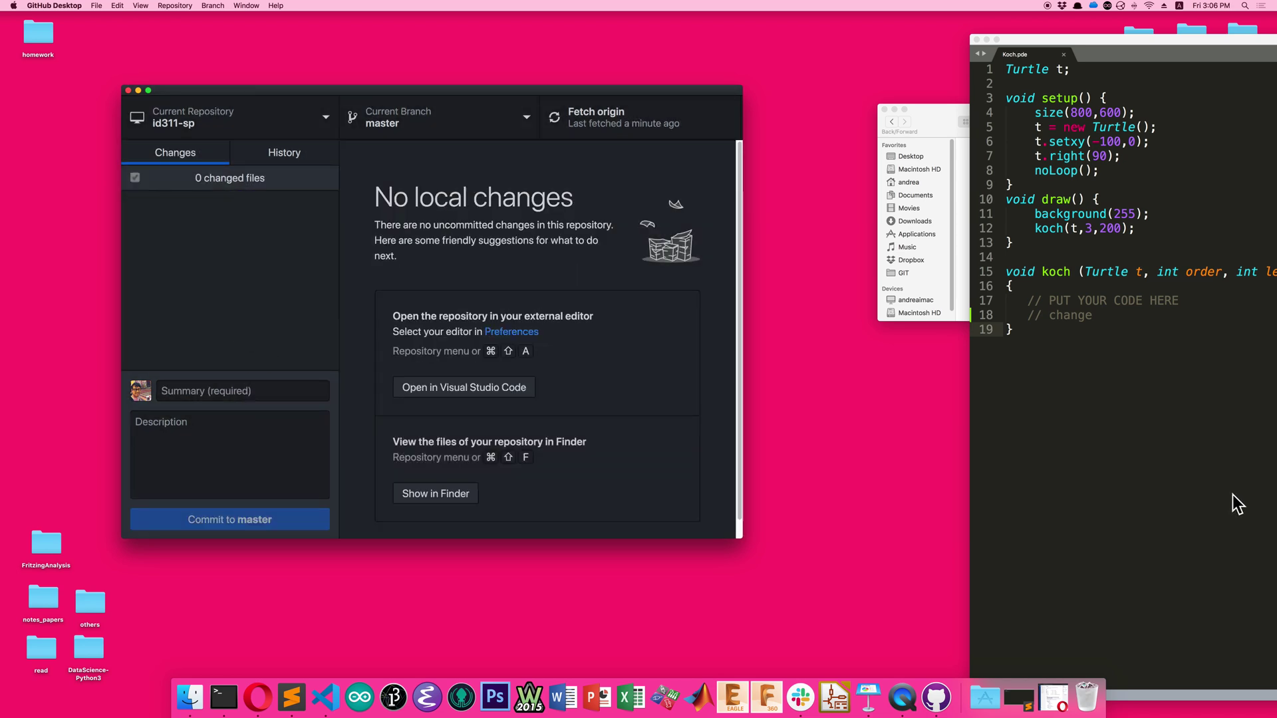
# Bring the Koch.pde editor window fully into view to check its code, and close the window.
pyautogui.moveTo(1097, 49); pyautogui.dragTo(873, 27)
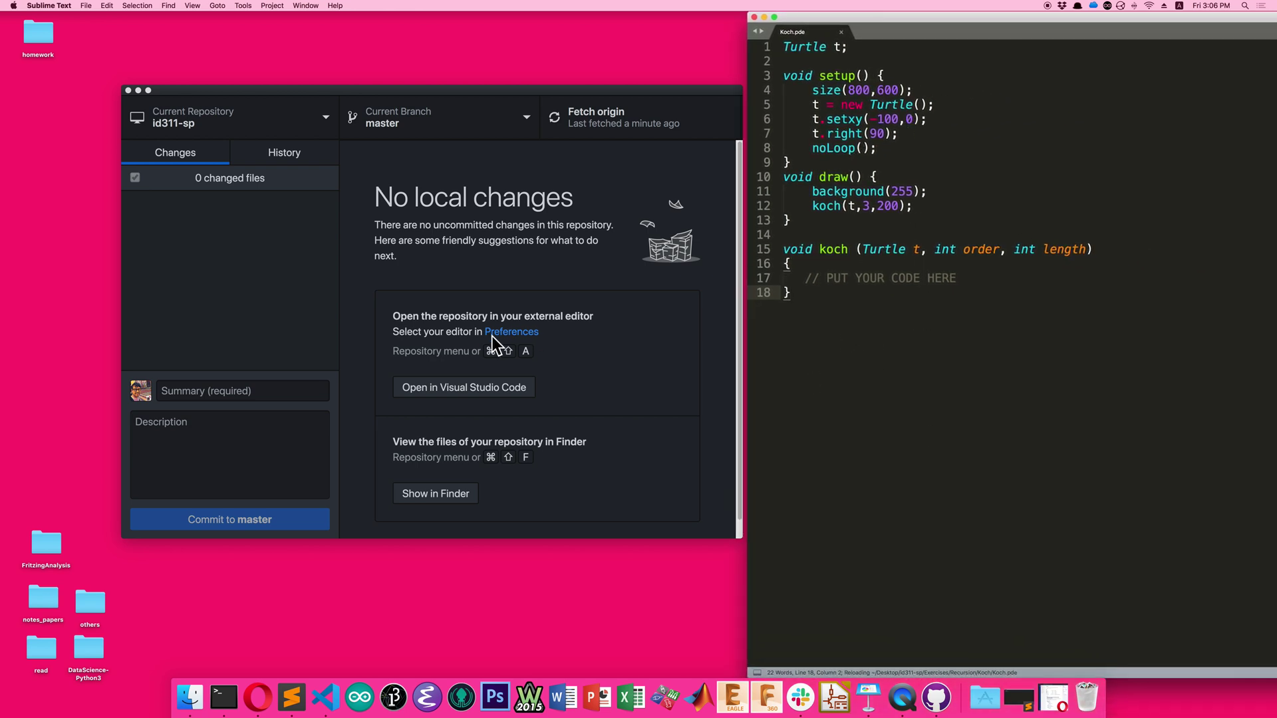
pyautogui.click(189, 301)
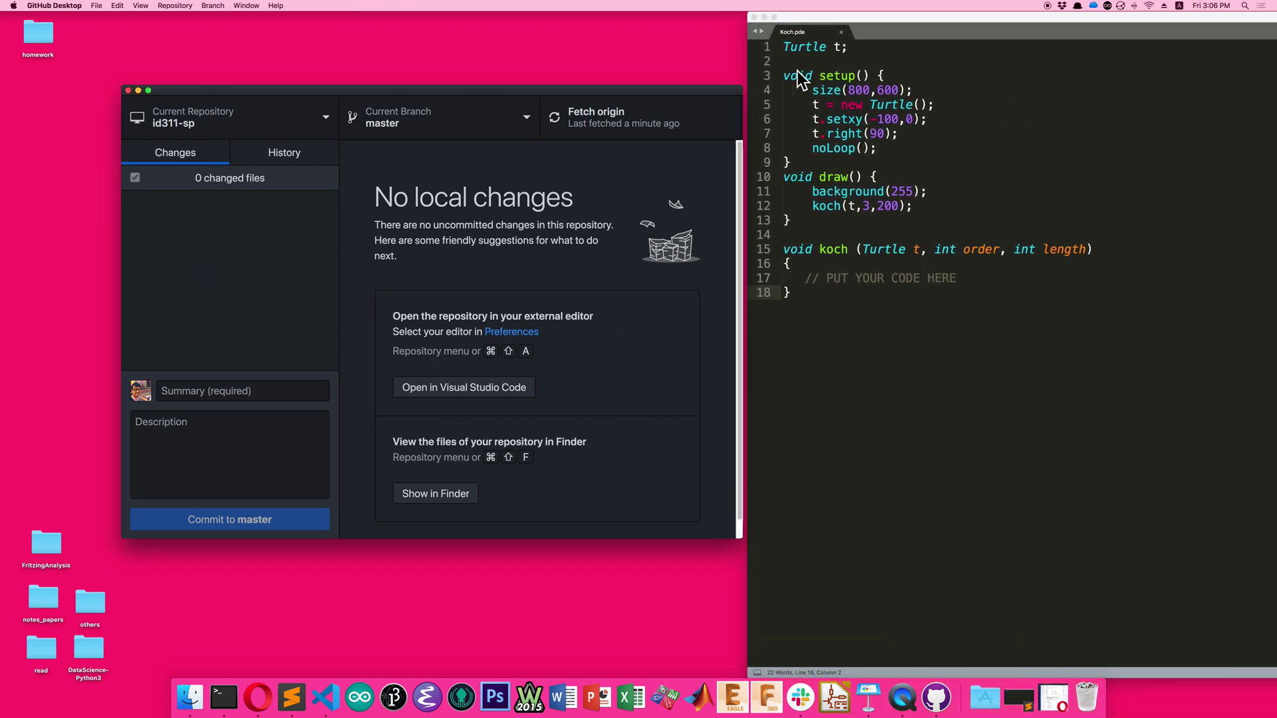
pyautogui.click(754, 16)
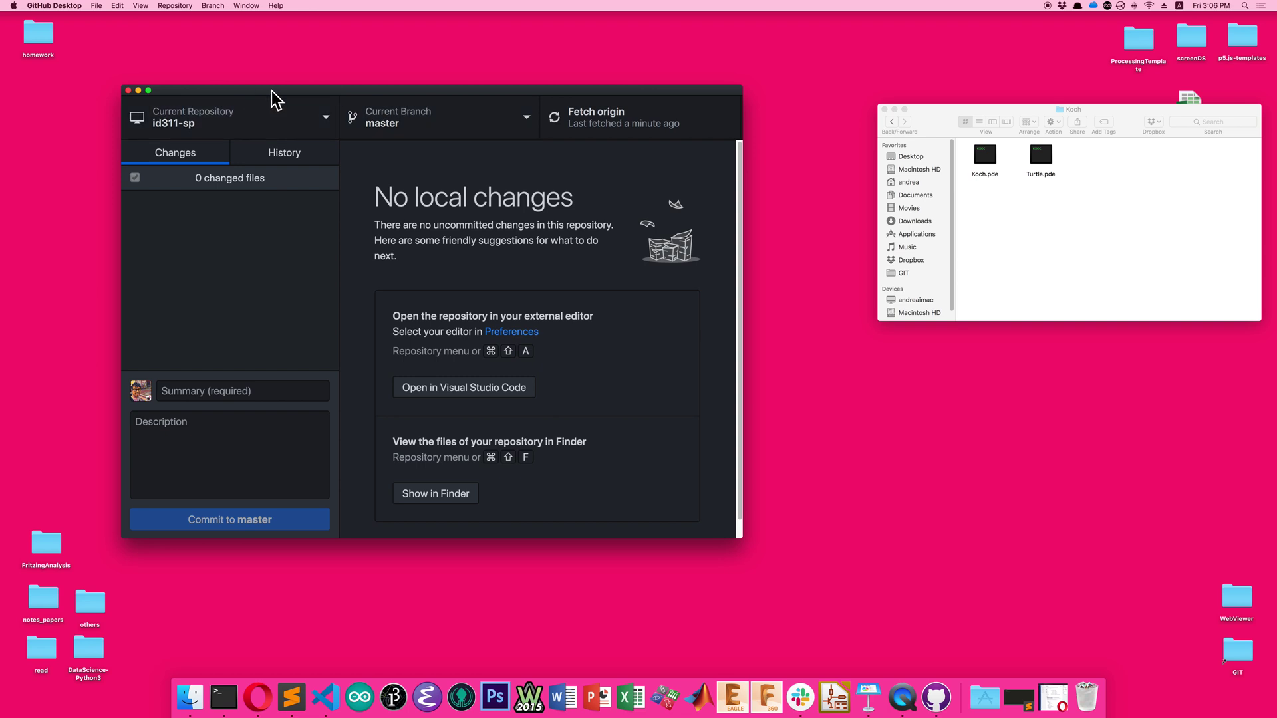
# Look at the Clone a Repository dialog without cloning anything, and check the available repository commands.
pyautogui.click(323, 119)
pyautogui.click(317, 159)
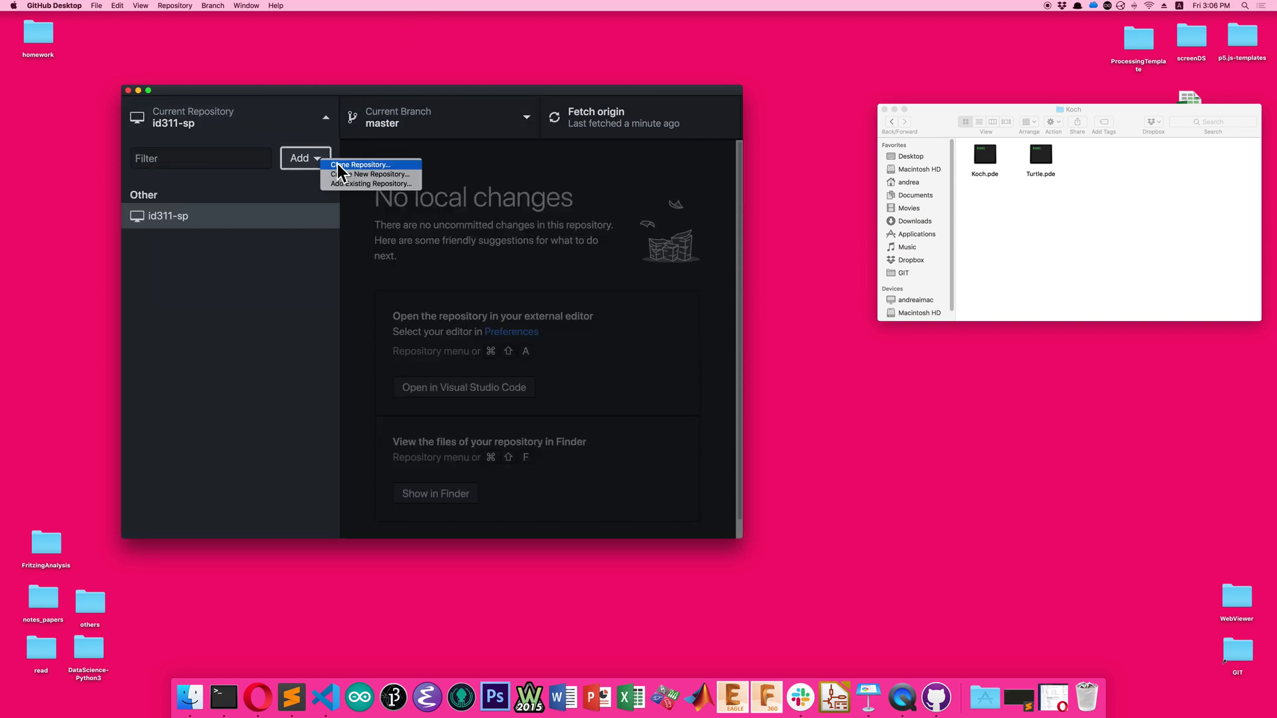
pyautogui.click(356, 165)
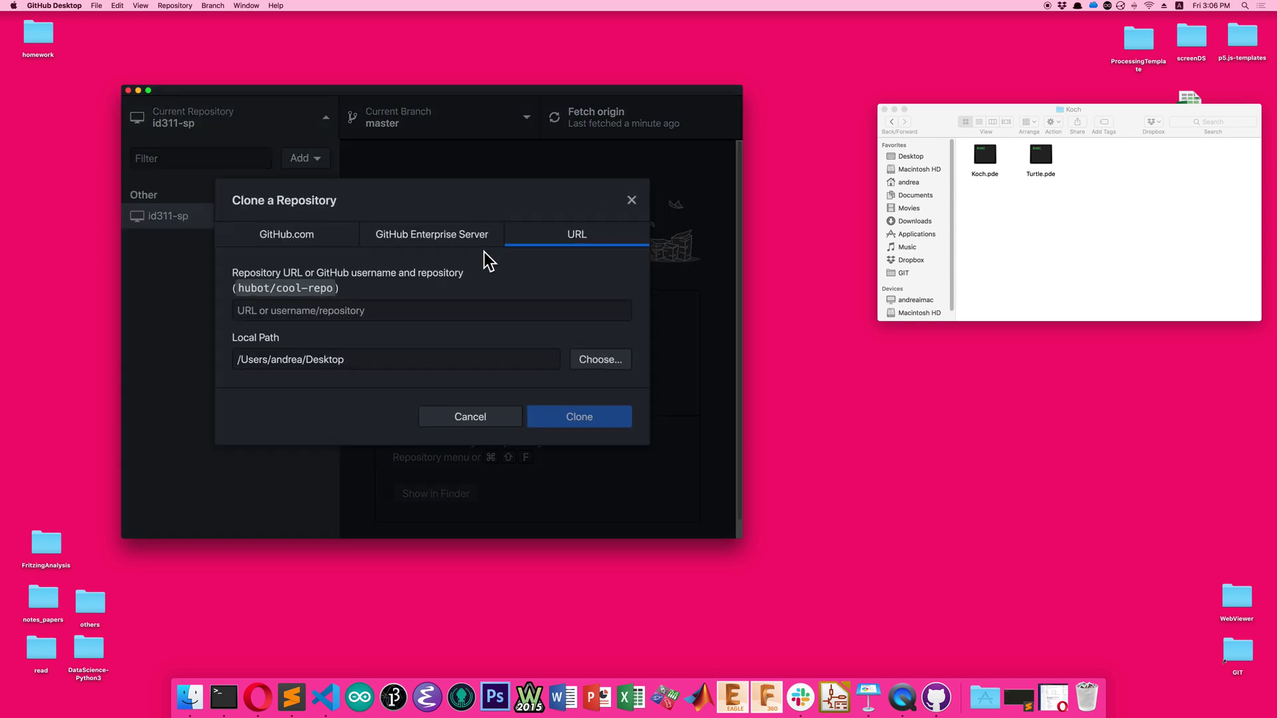
pyautogui.click(504, 425)
pyautogui.click(181, 6)
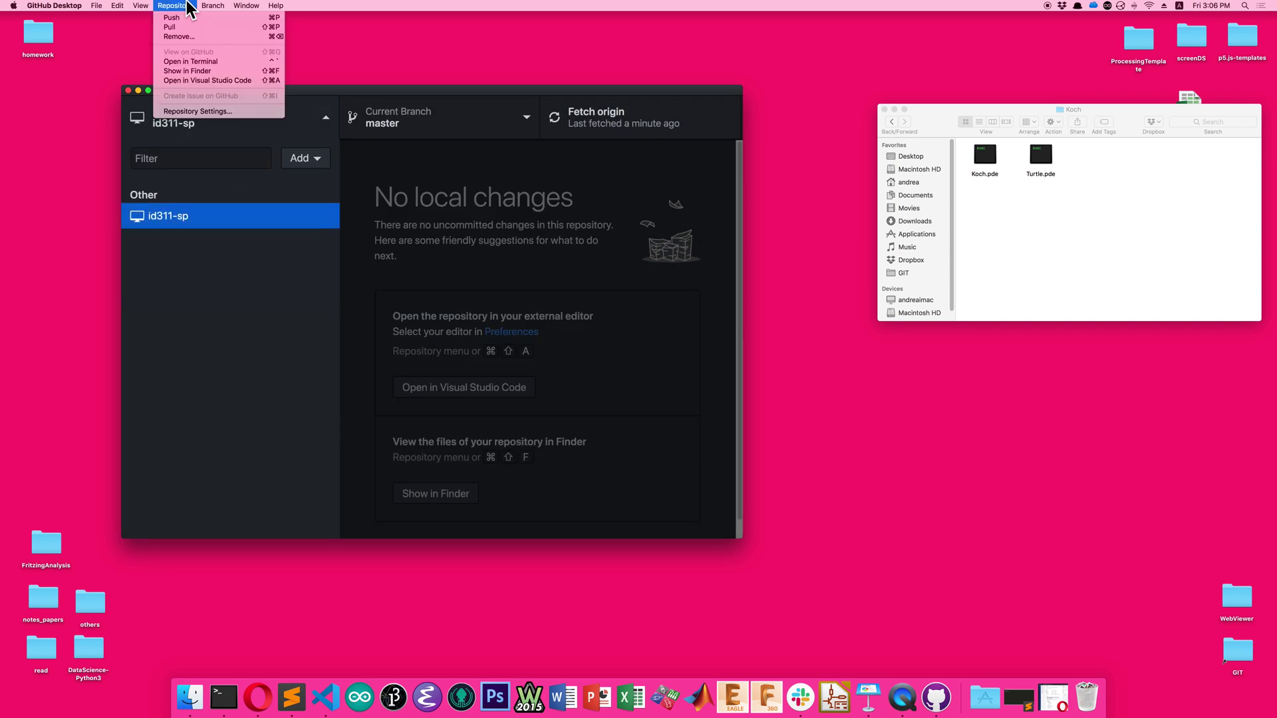
pyautogui.click(287, 398)
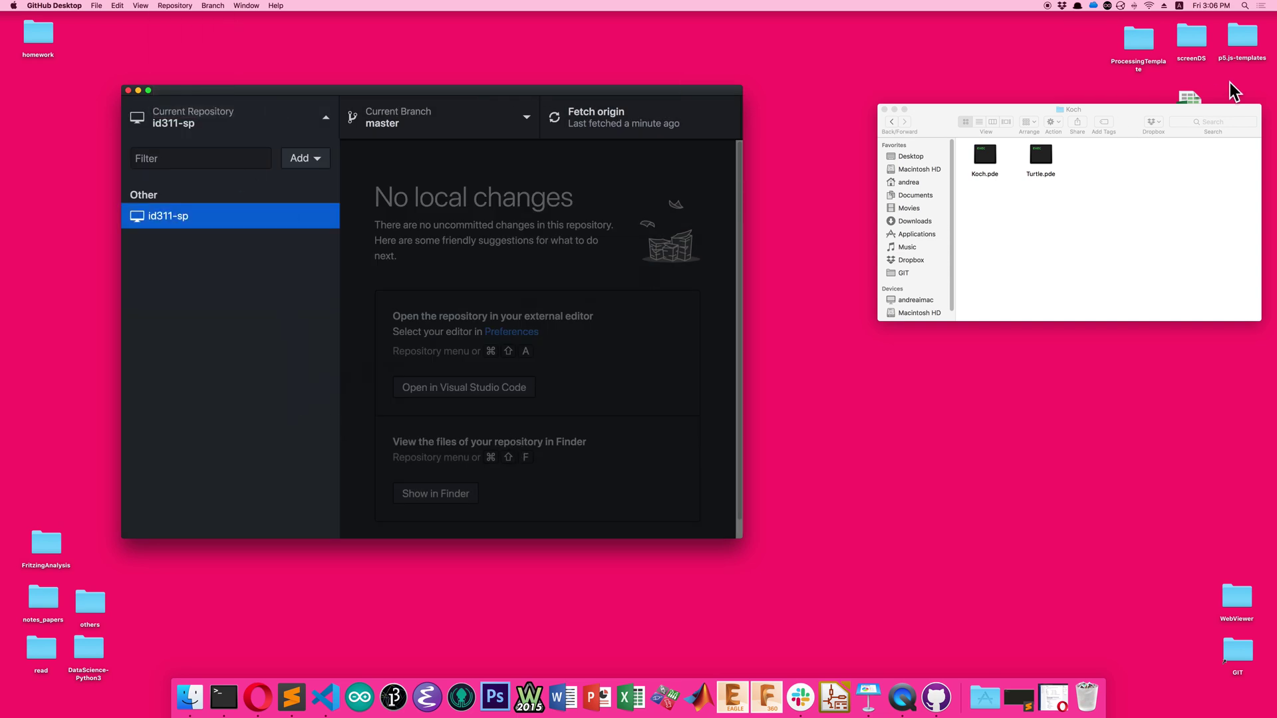